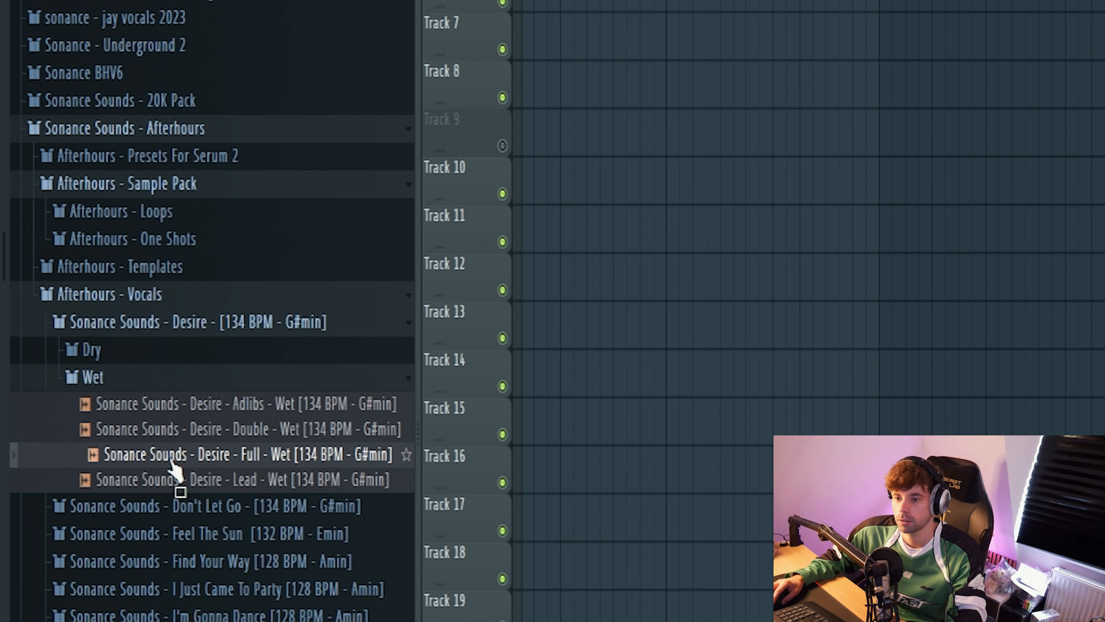
Step: Place the Sonance Sounds - Desire - Full - Wet vocal in the playlist, slice it into phrases and keep the bar 13–21 phrase on Track 6
drag(170, 468, 881, 87)
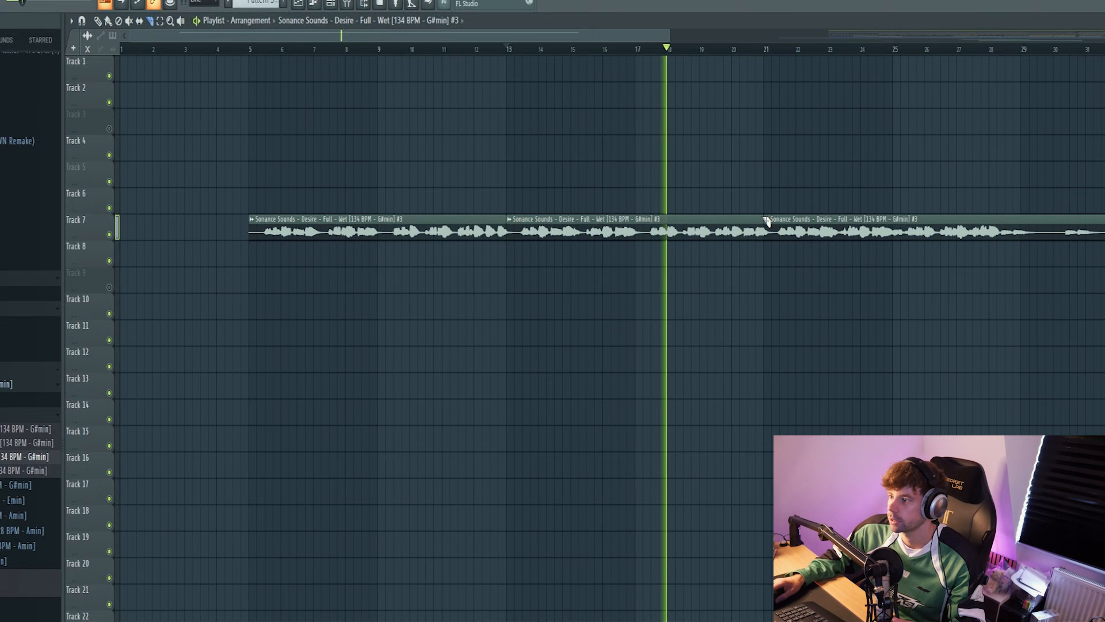
click(806, 226)
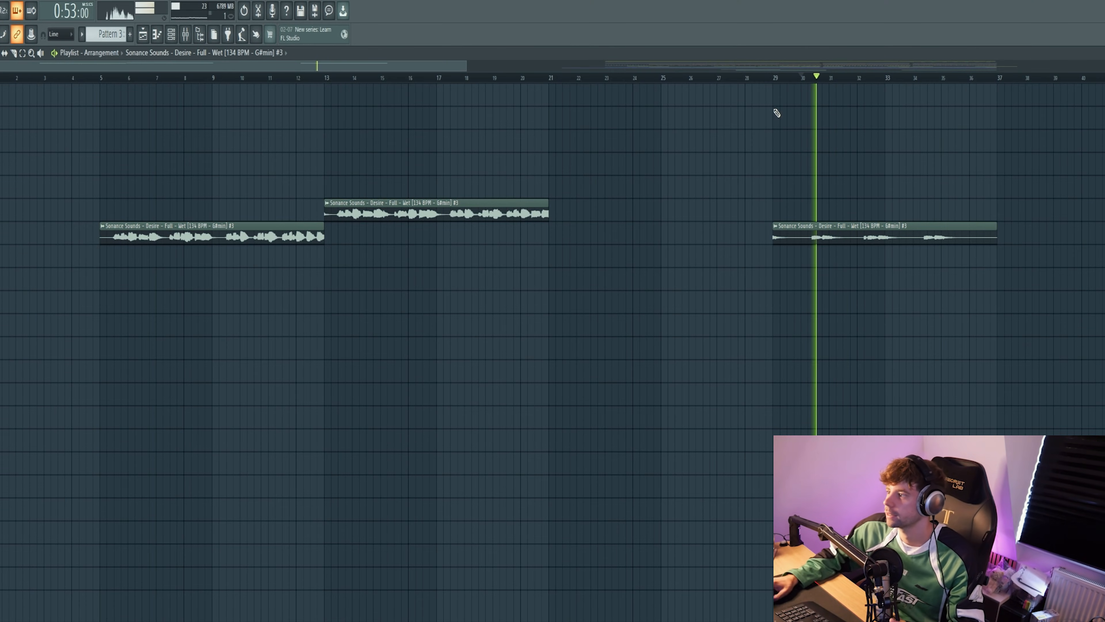
right_click(251, 240)
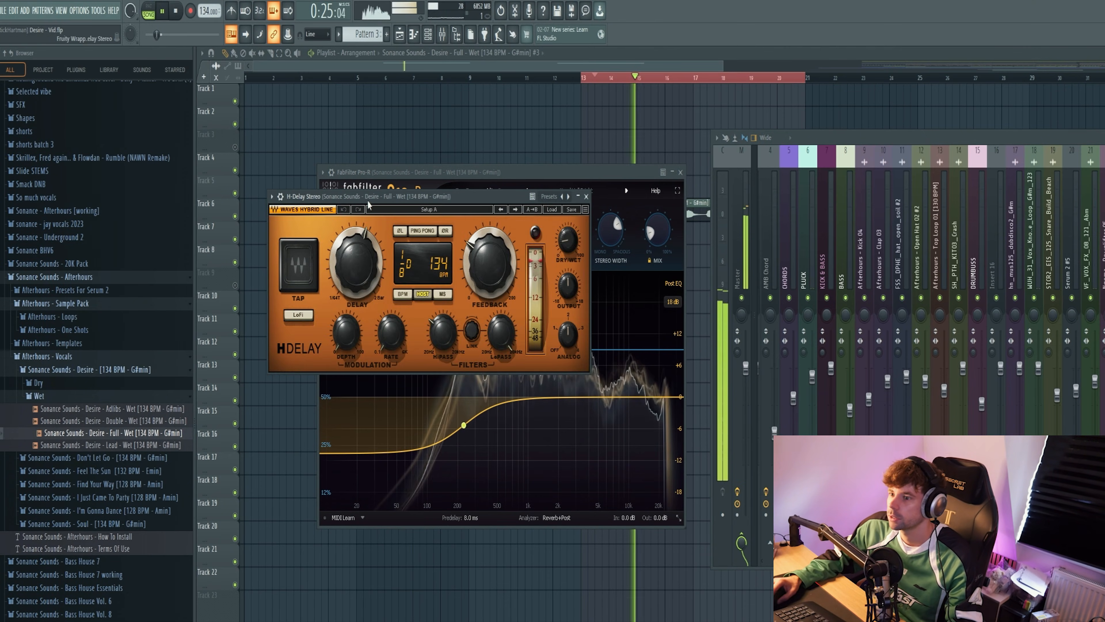
Step: Review the reverb and H-Delay effects on the vocal's mixer insert, and close the plugin windows
drag(370, 200, 467, 200)
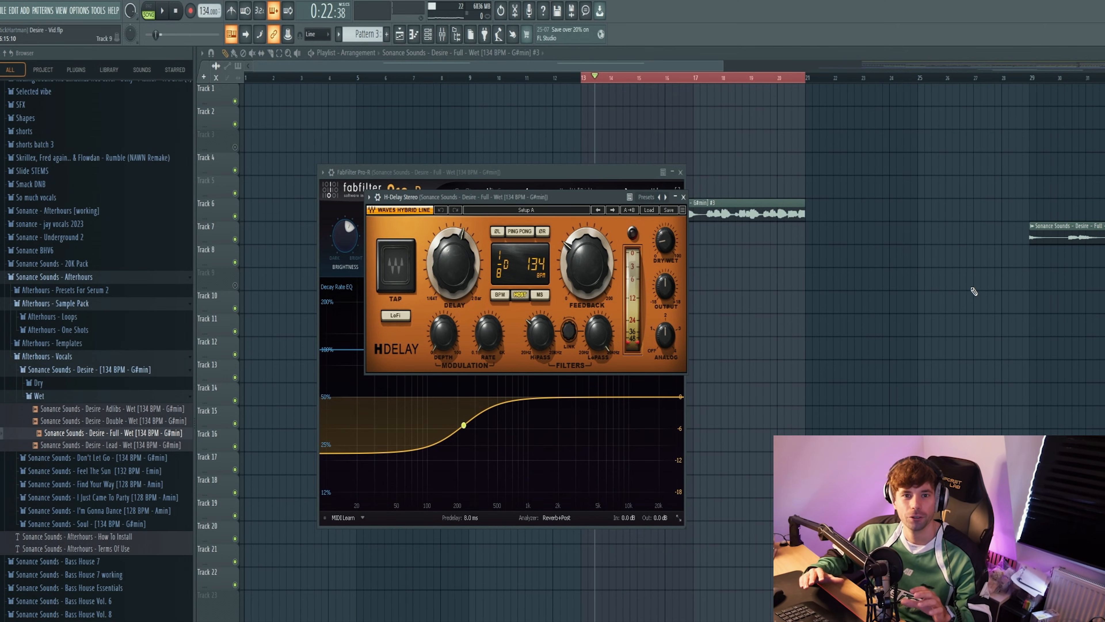
key(F12)
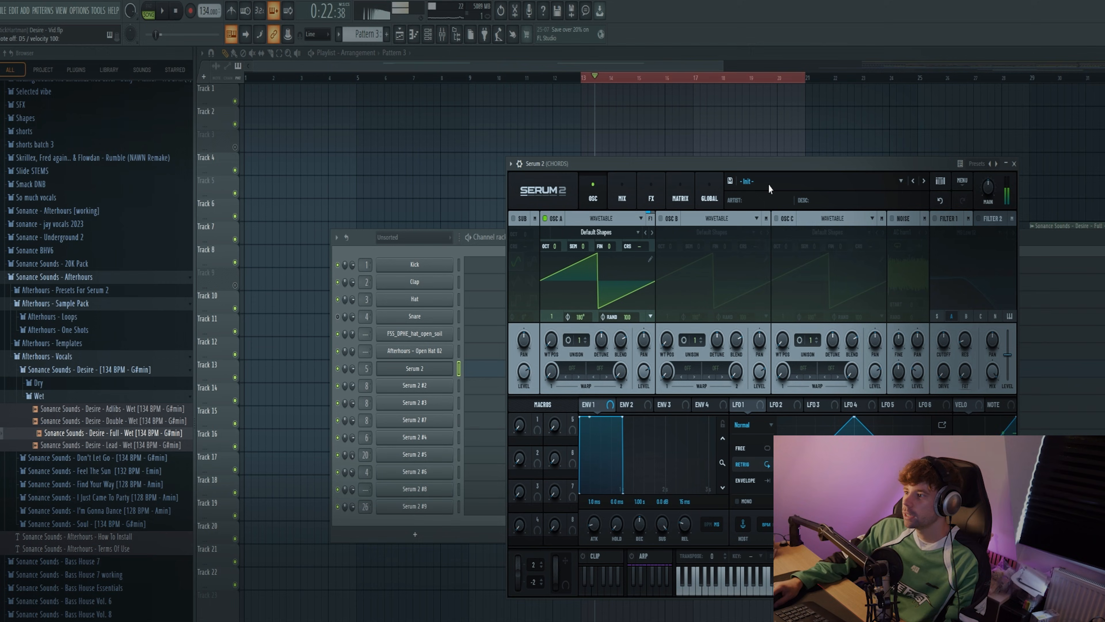
Step: Load the Chord - Desire preset from the Sonance Sounds - Afterhours bank into the Serum 2 instance for the chords
click(769, 187)
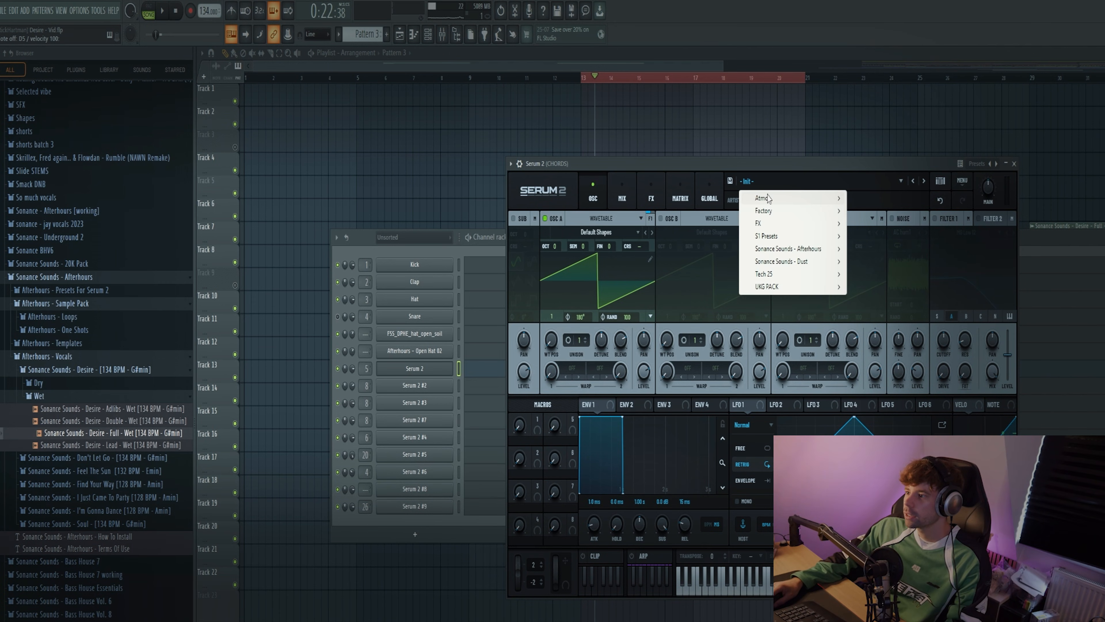
mouse_move(805, 249)
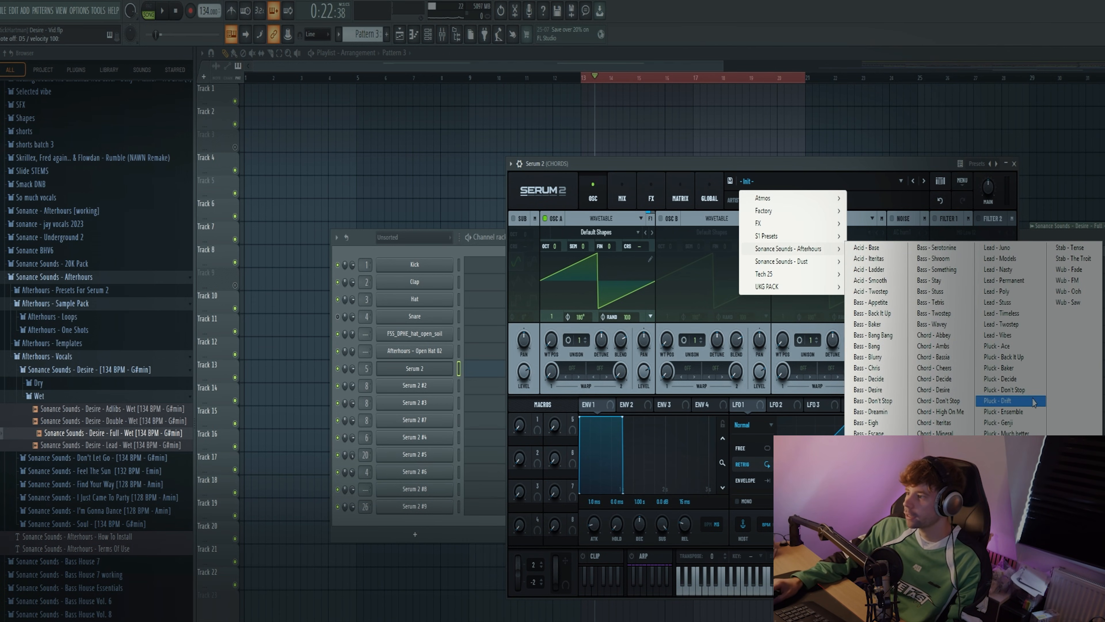
click(935, 390)
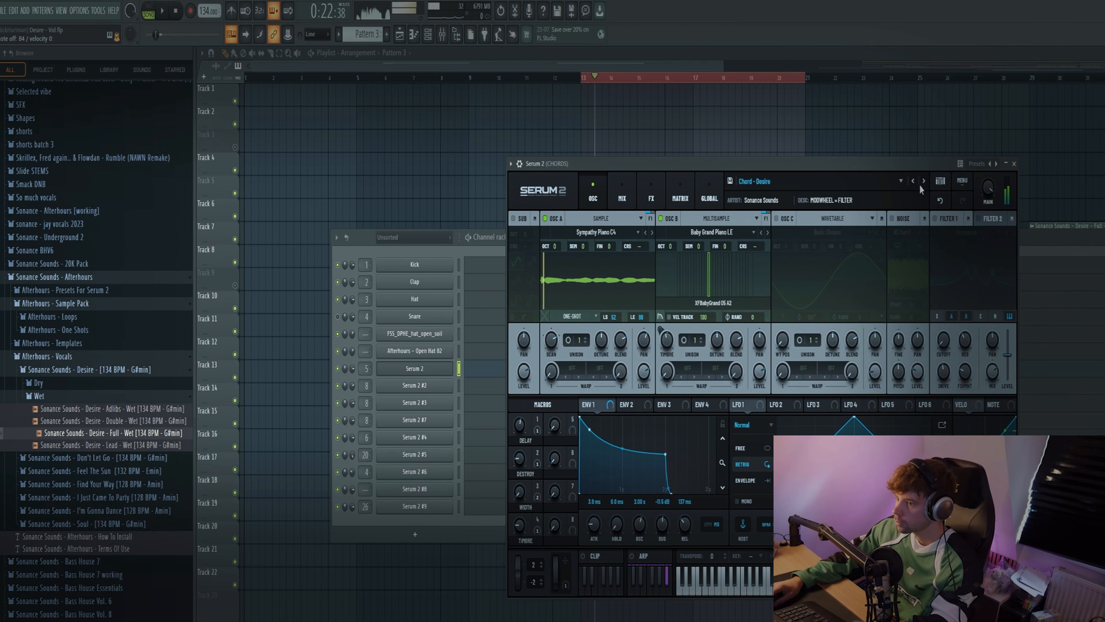
Step: Draw a short G#3, B3, D#4 and B4 chord at the start of bar 1 in Serum 2's piano roll and play it
click(475, 370)
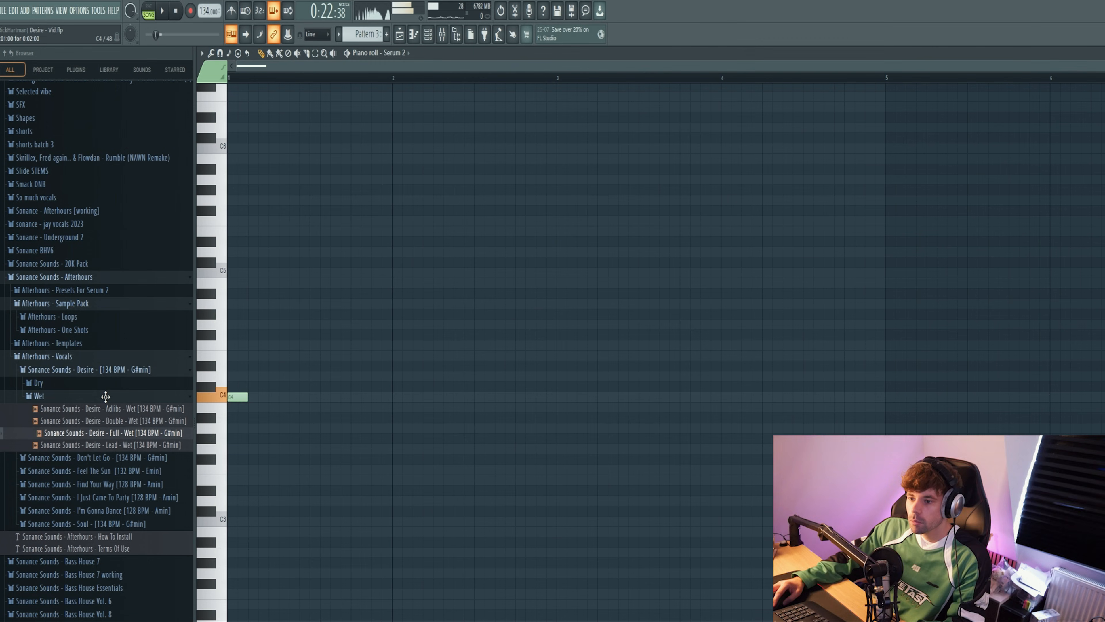
drag(104, 395, 110, 433)
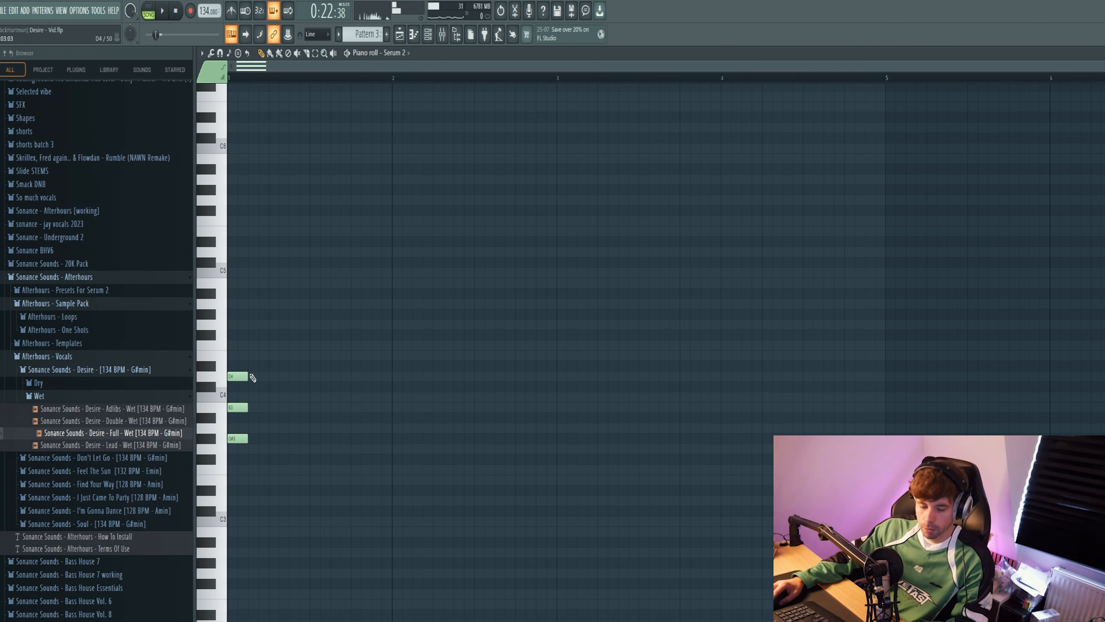
drag(239, 375, 239, 365)
key(space)
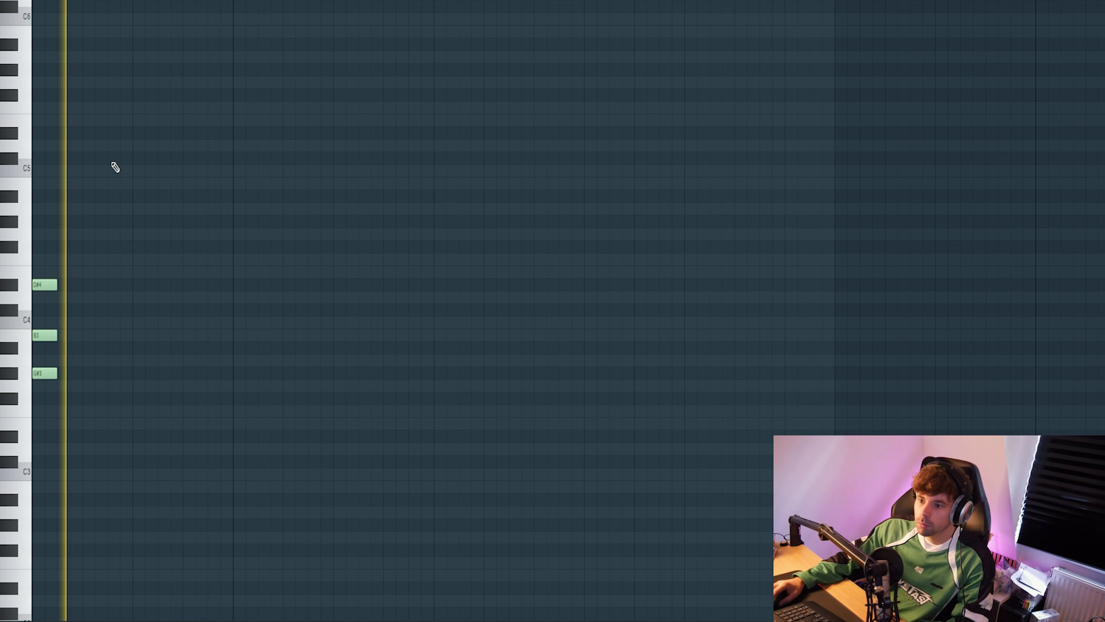
key(space)
click(45, 193)
key(space)
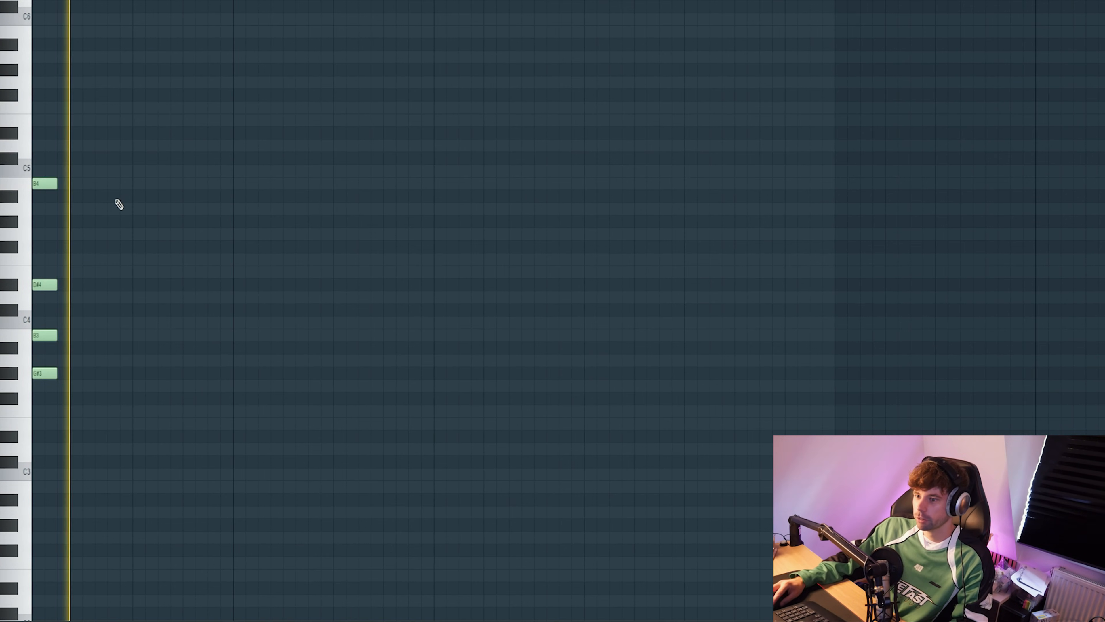
drag(83, 199, 46, 136)
key(space)
Step: Copy the chord to the end of bar 1 and reshape it to E4, G#4, B4 and D#5
key(ctrl+a)
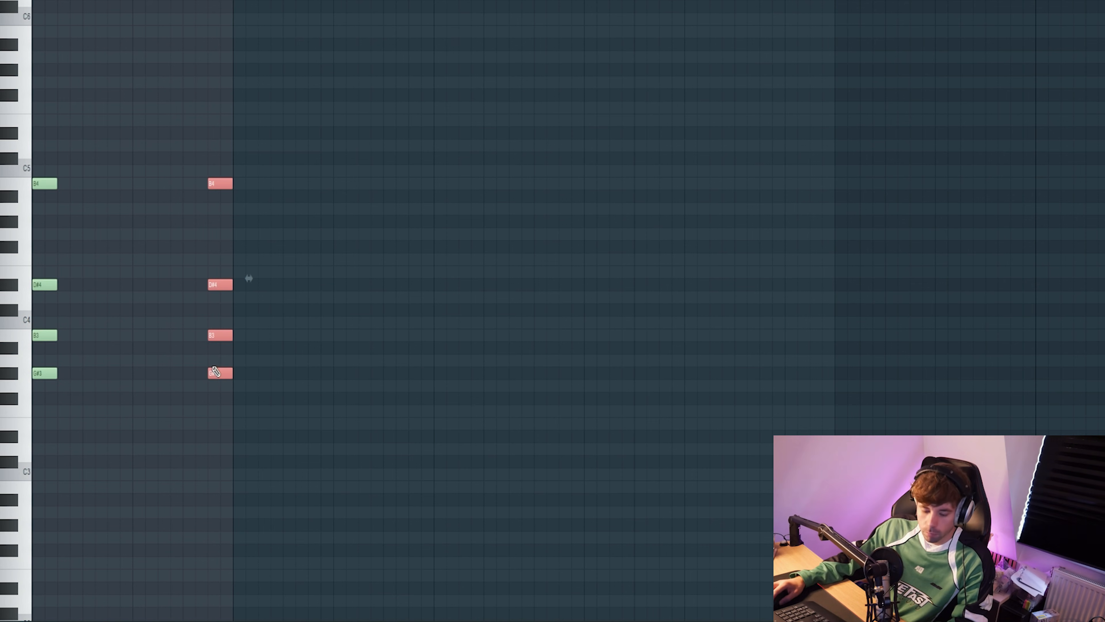
drag(218, 297, 218, 272)
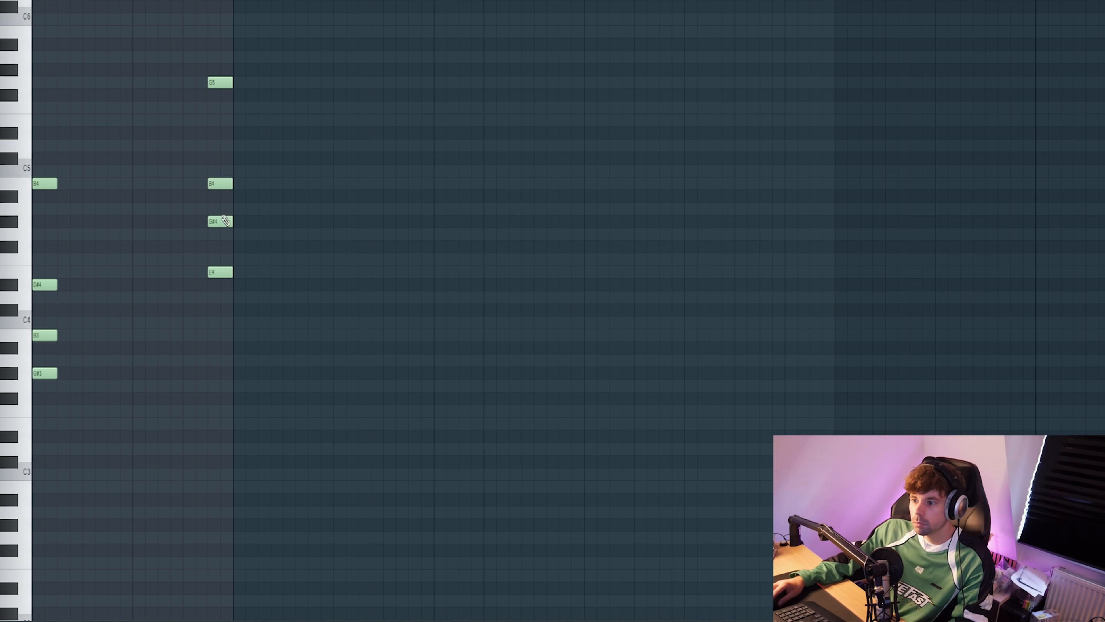
key(space)
drag(219, 85, 220, 148)
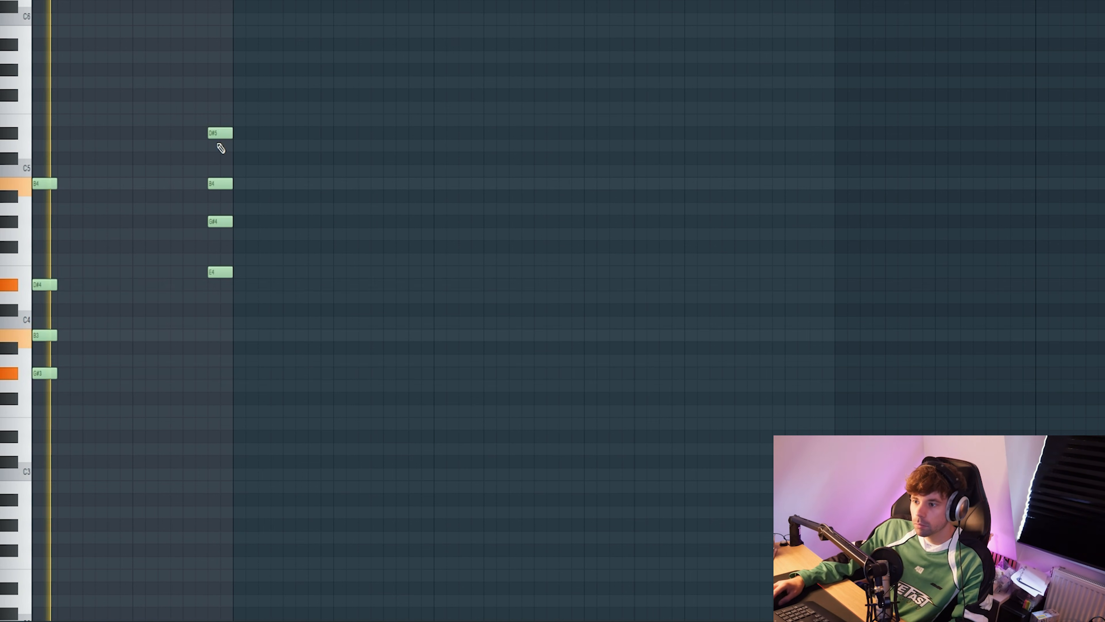
Step: Complete a C#4, E4 and G#4 chord late in bar 2 and raise its C#4 an octave to C#5
click(374, 310)
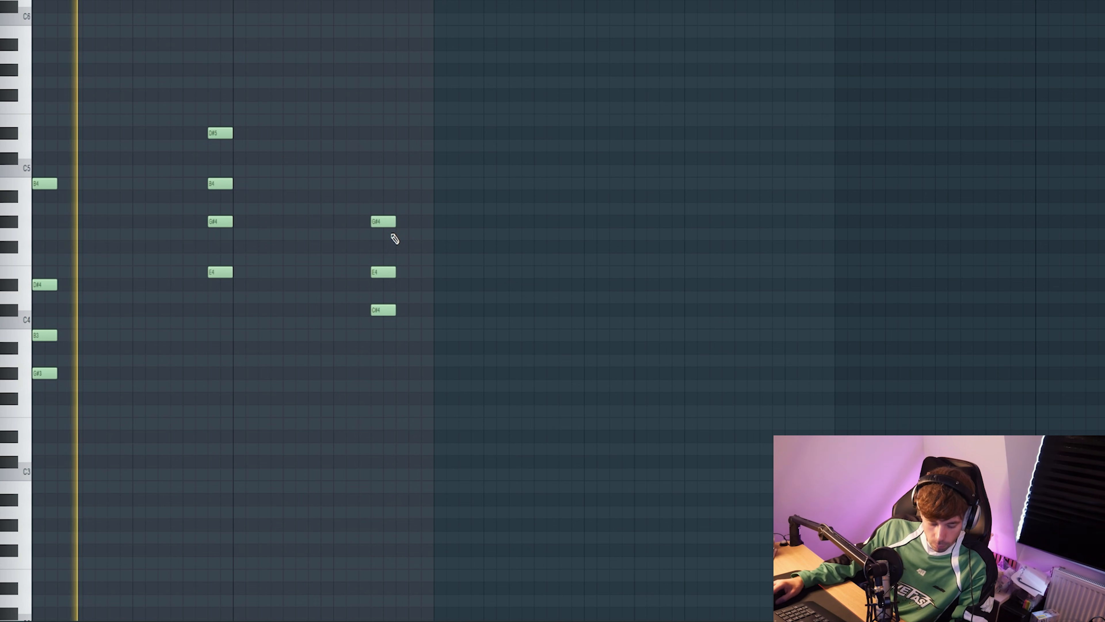
ctrl+click(377, 309)
key(space)
key(ctrl+Up)
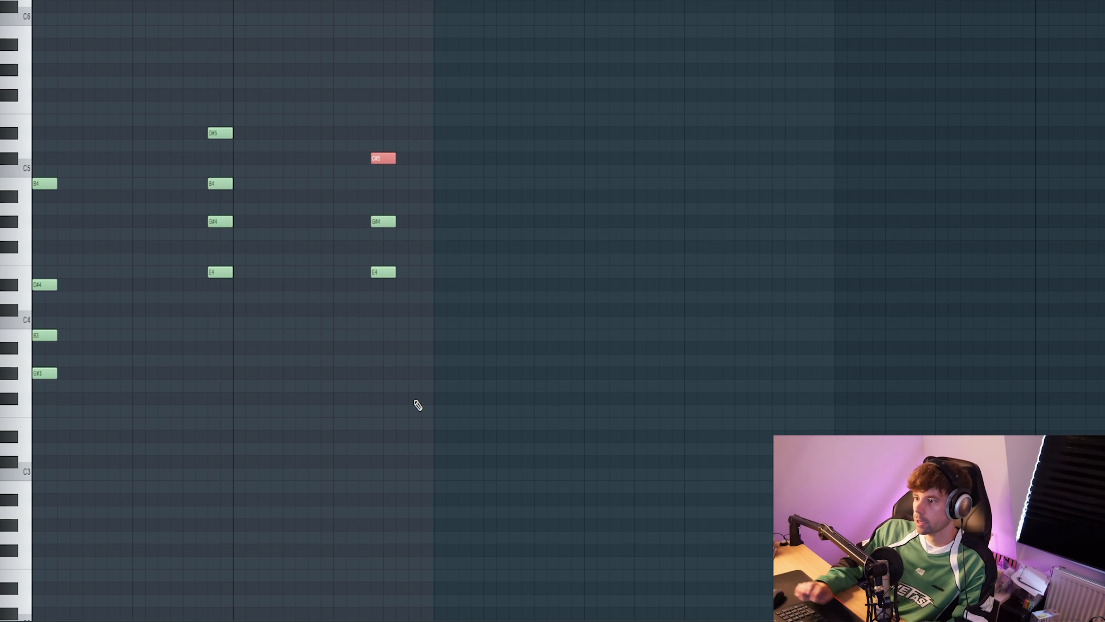
Step: Add a short G#4 and a closing D#5 note after the chord in bar 2 and play the phrase
click(404, 222)
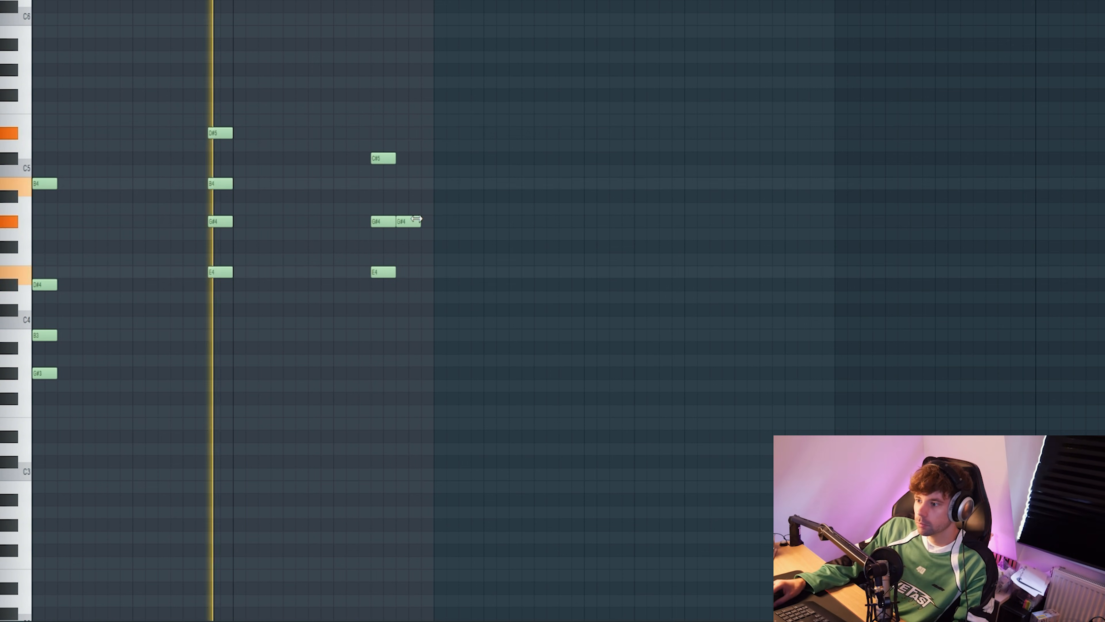
drag(419, 222, 409, 125)
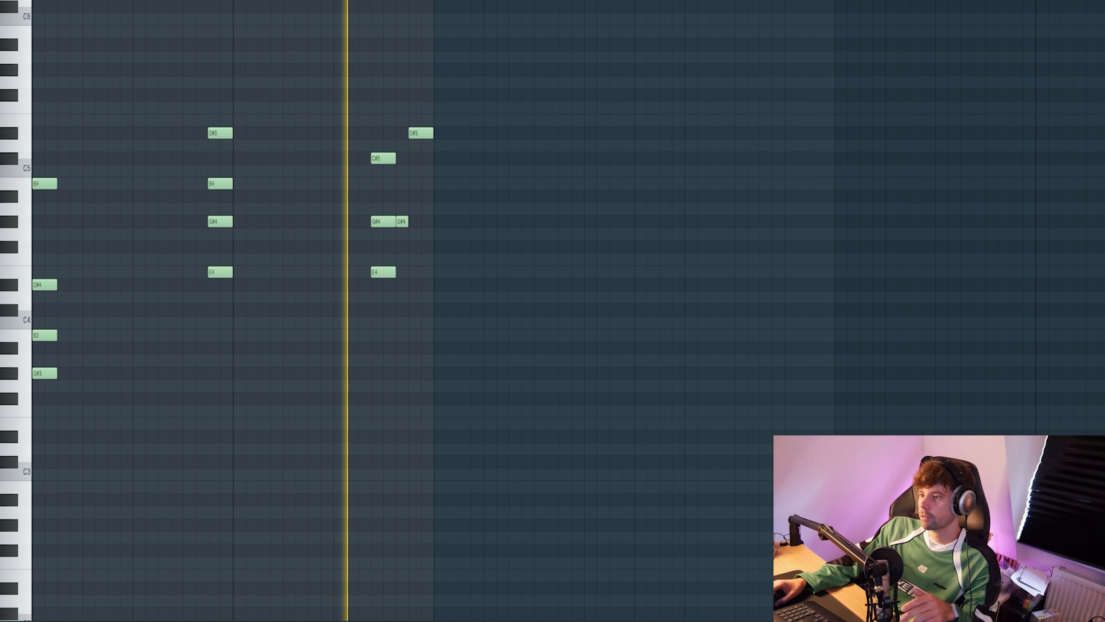
key(space)
Step: Duplicate the two-bar phrase into bars 3–4 and replace its closing notes with a copy of the G#3, B3, D#4, B4 chord
key(ctrl+b)
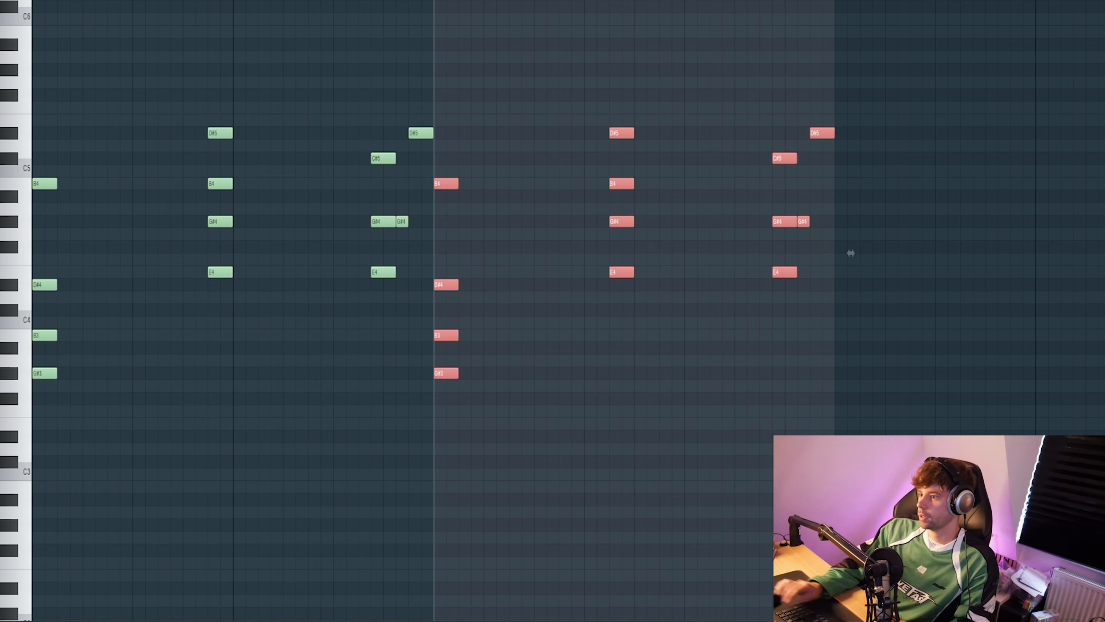
drag(505, 437, 434, 77)
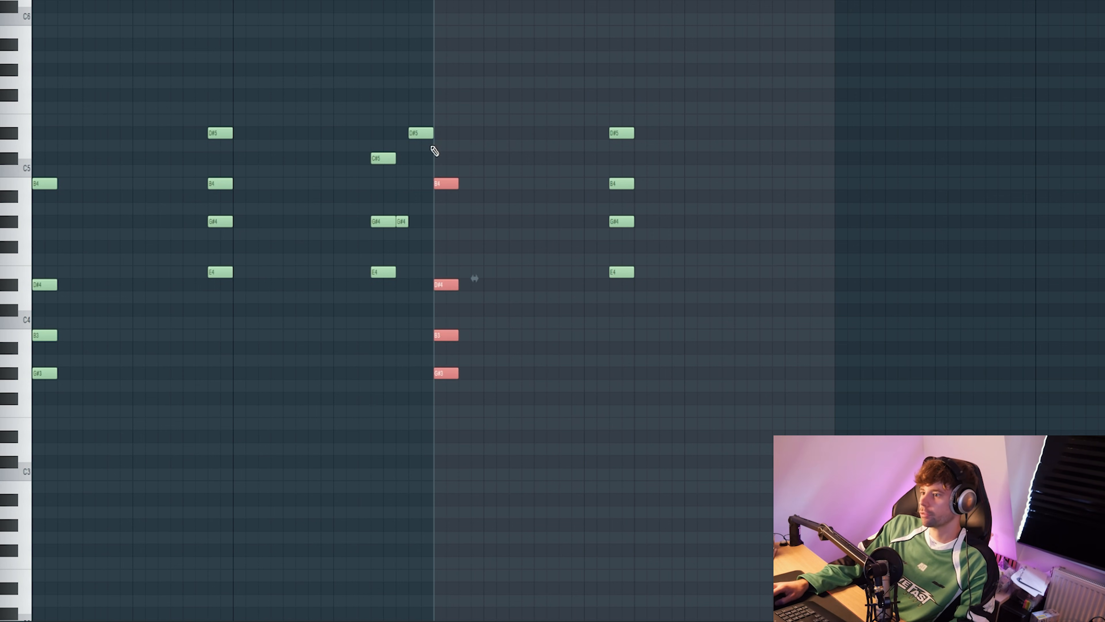
drag(793, 197, 814, 189)
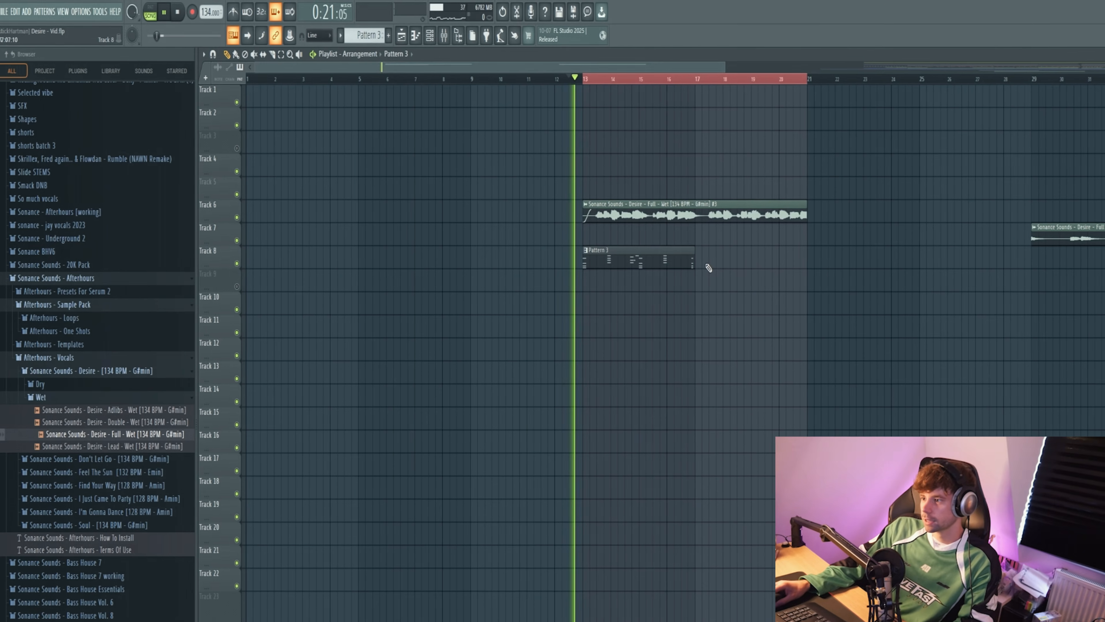
Step: Repeat Pattern 3 on Track 8 so it spans bars 13 to 21 beneath the vocal, and play it
scroll(673, 359, up, 2)
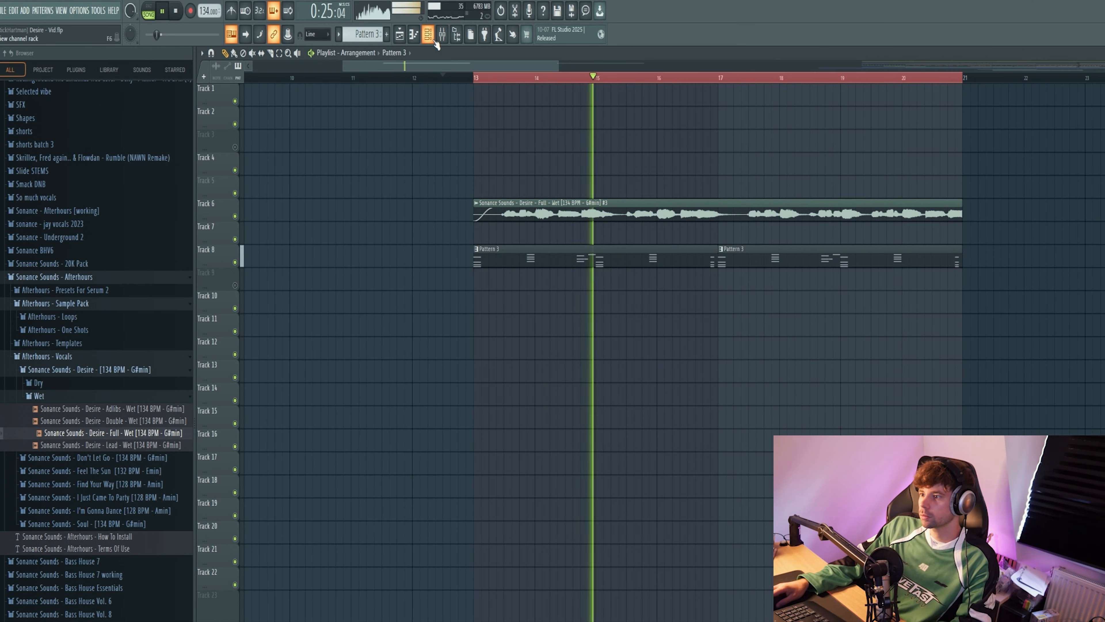
key(space)
Step: Examine the CHORDS mixer insert's Fruity Parametric EQ 2, soothe2, S1 Imager and H-Delay settings while playing the chords
click(443, 35)
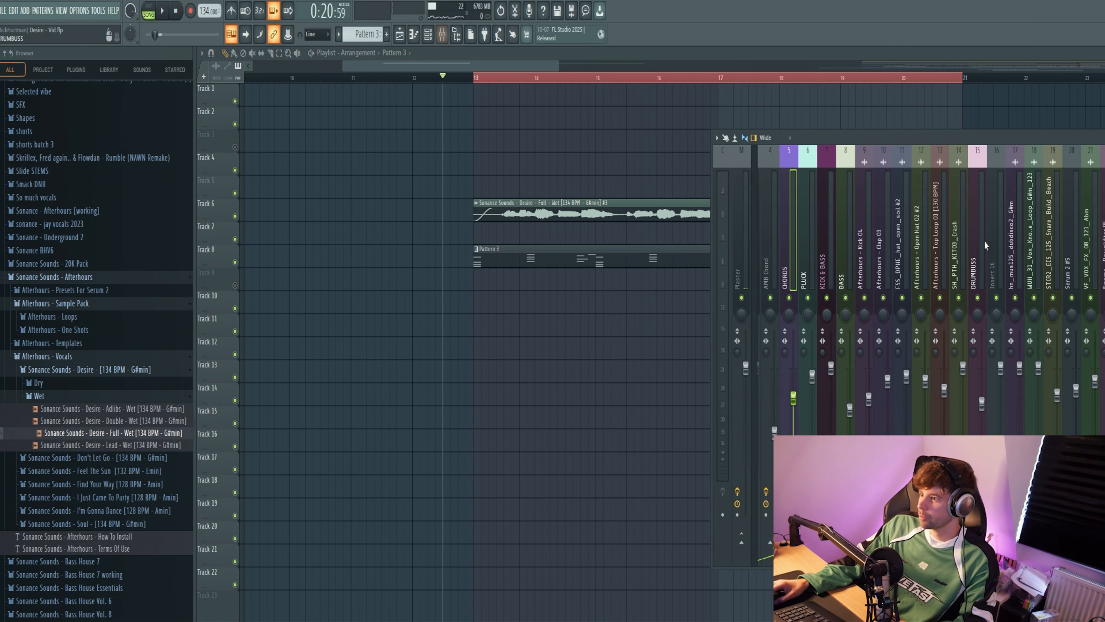
drag(367, 183, 628, 198)
key(l)
key(space)
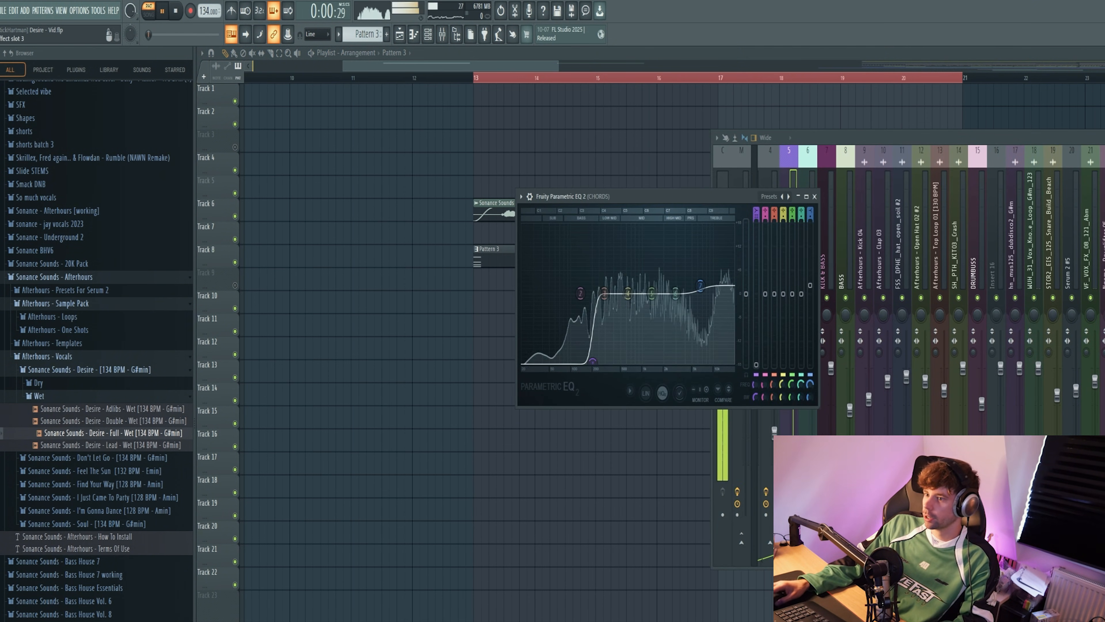
drag(521, 199, 663, 173)
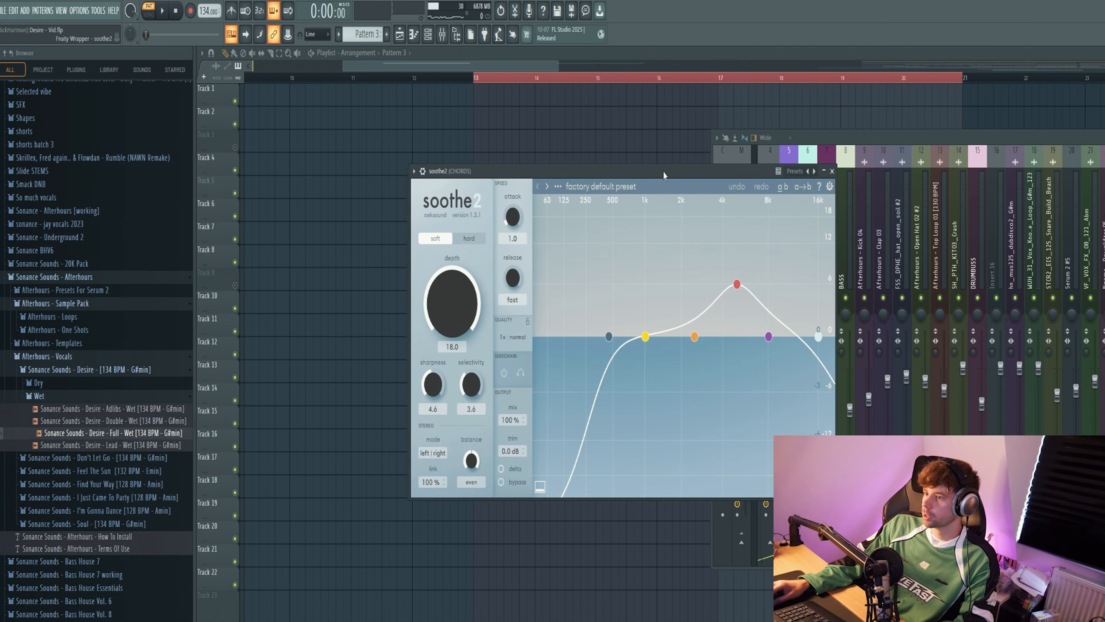
key(space)
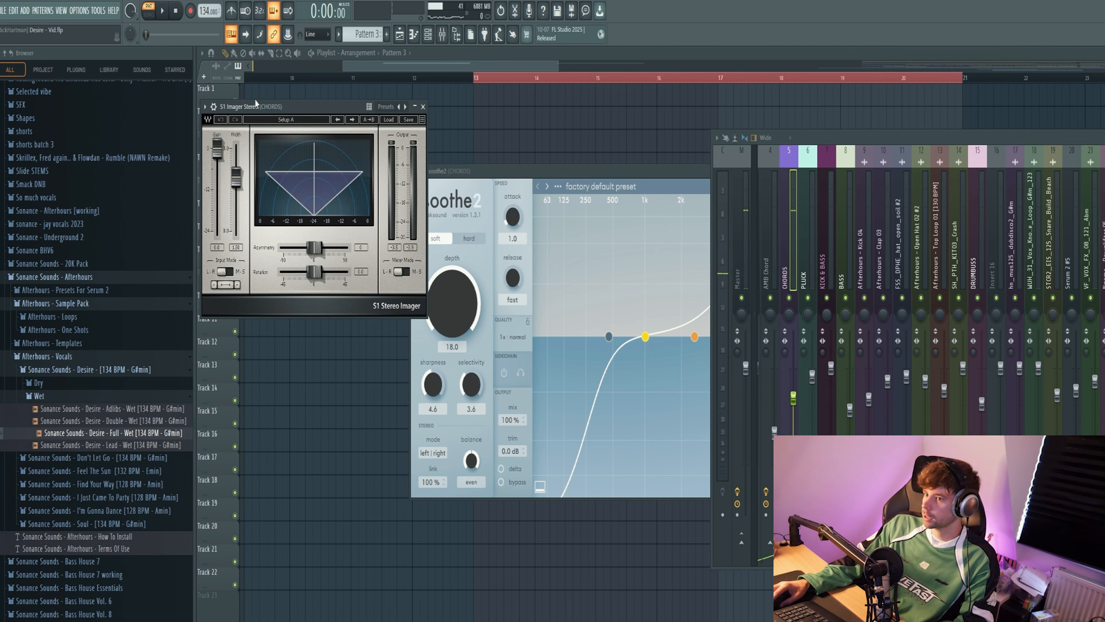
drag(257, 106, 629, 175)
key(space)
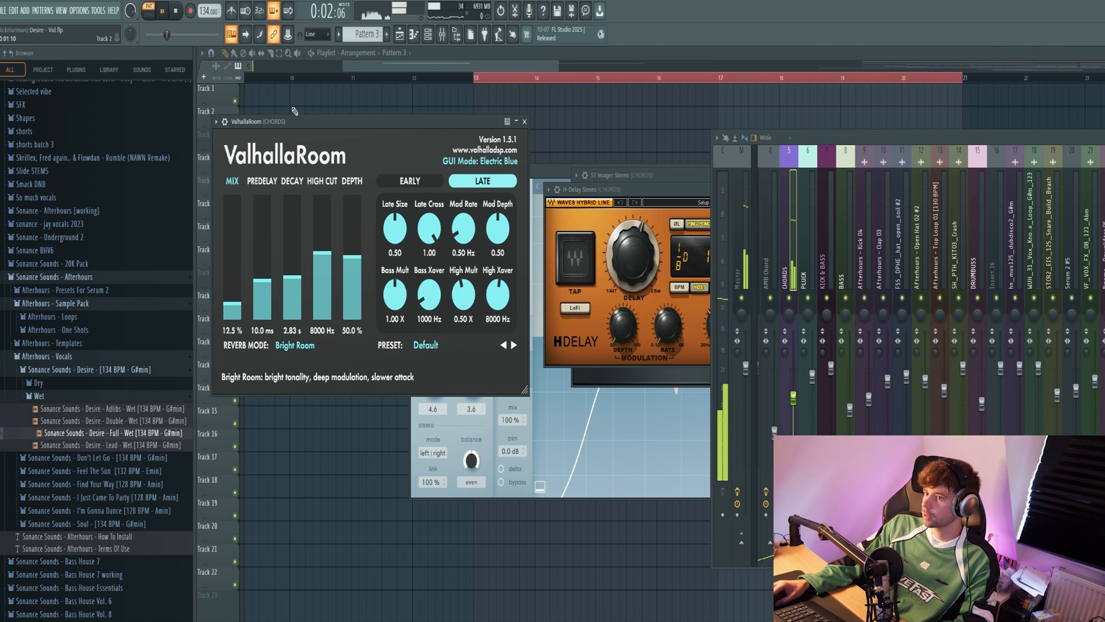
drag(294, 121, 632, 151)
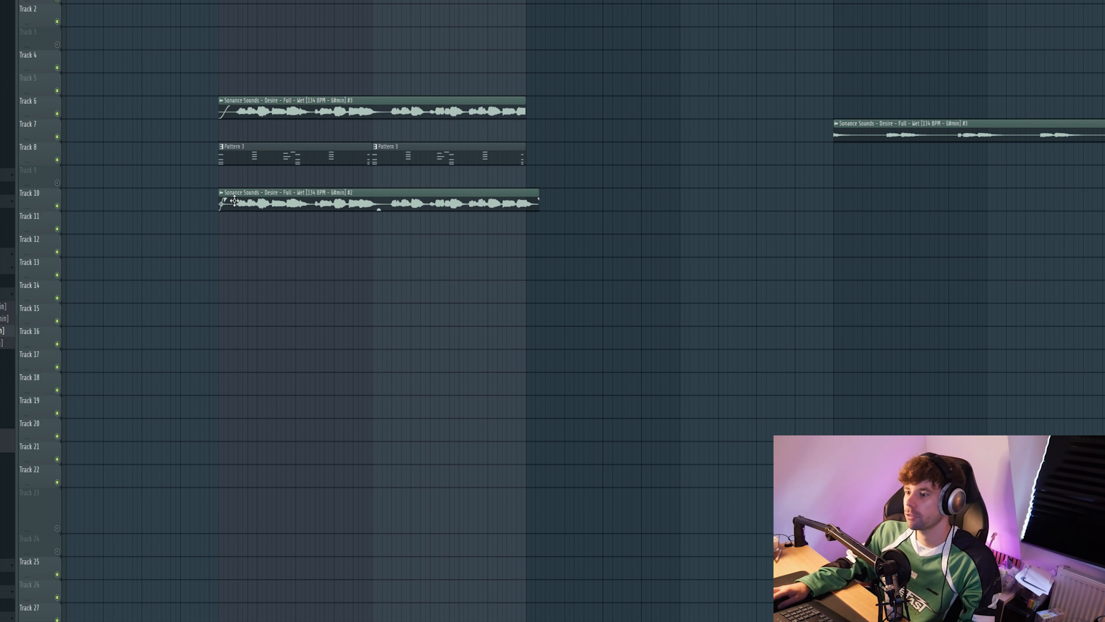
Step: Put the chords in Pattern 4, lengthen the notes so each chord meets the next, and transpose them up an octave
key(F6)
click(245, 404)
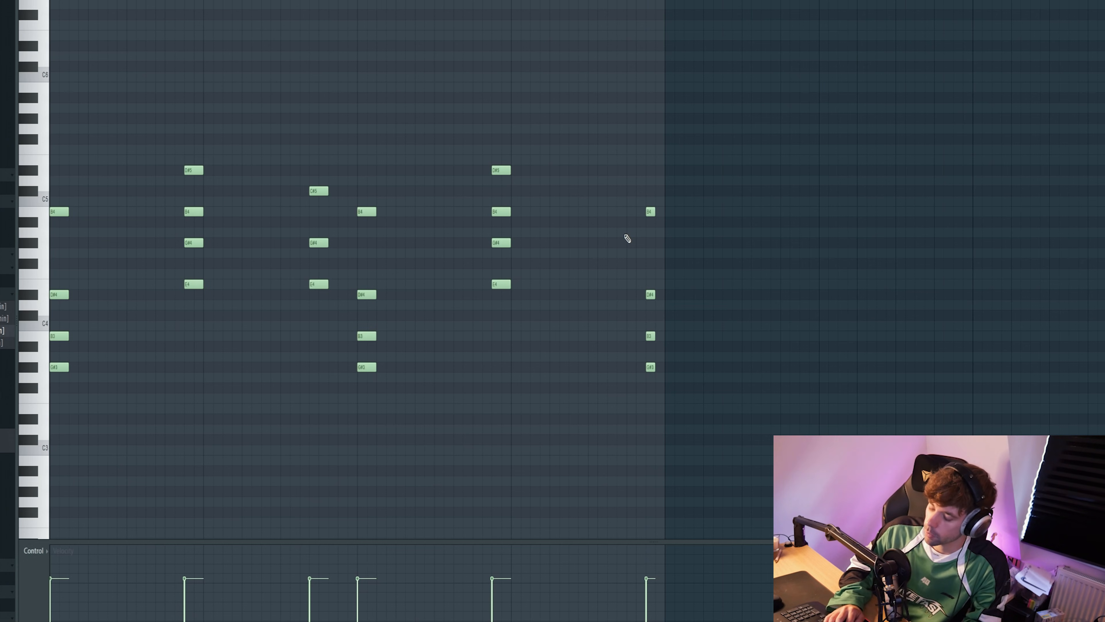
key(alt+l)
key(Return)
key(ctrl+Up)
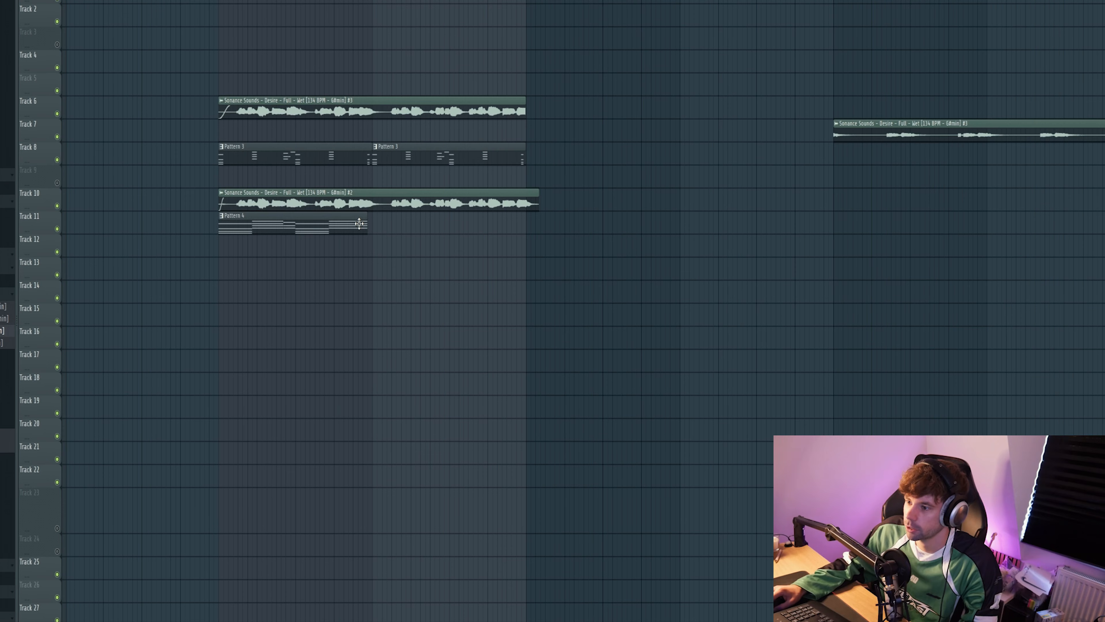
Step: Load Vocodex into the first effect slot of mixer Insert 28
click(797, 177)
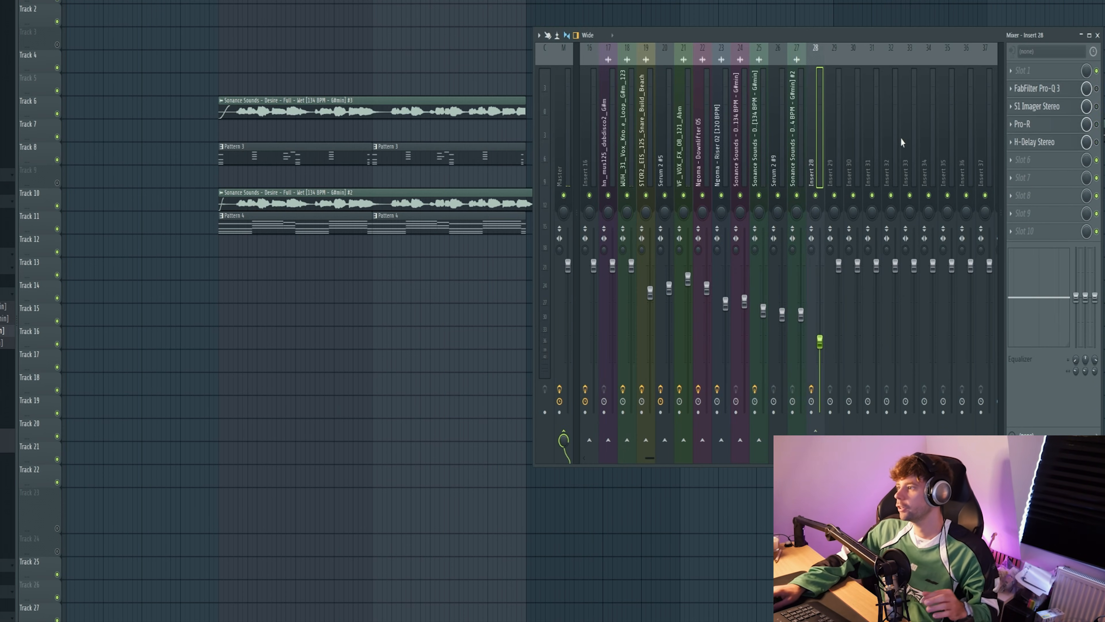
click(1022, 70)
mouse_move(1035, 87)
click(964, 212)
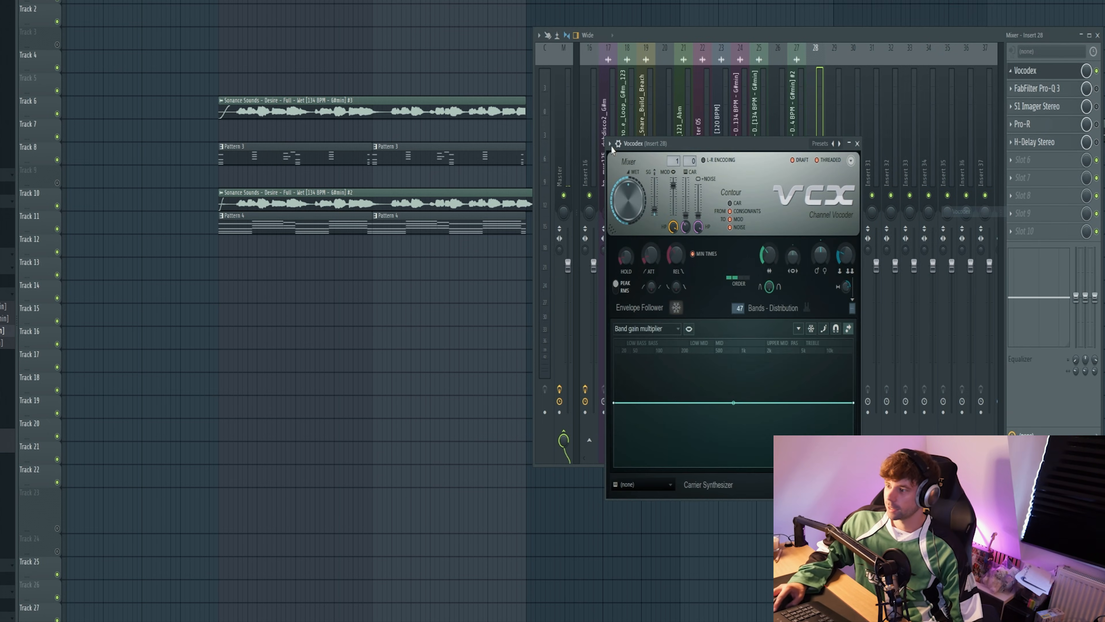
Step: Set Vocodex's modulator input to the Desire - Full - Wet #2 vocal and its carrier input to Serum 2 #9
drag(647, 143, 554, 108)
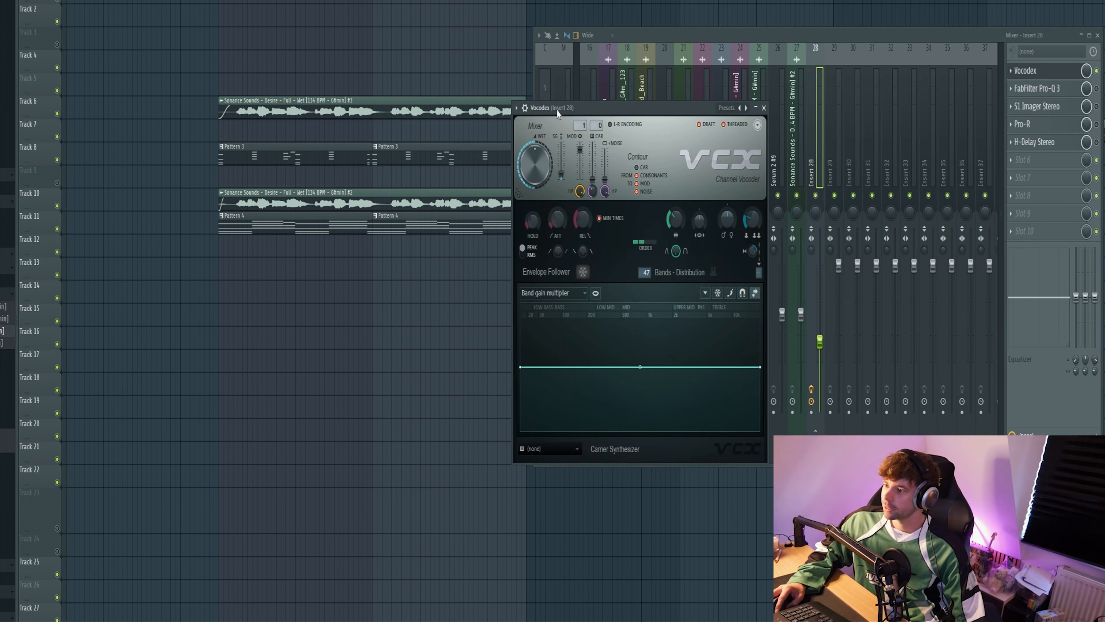
click(580, 126)
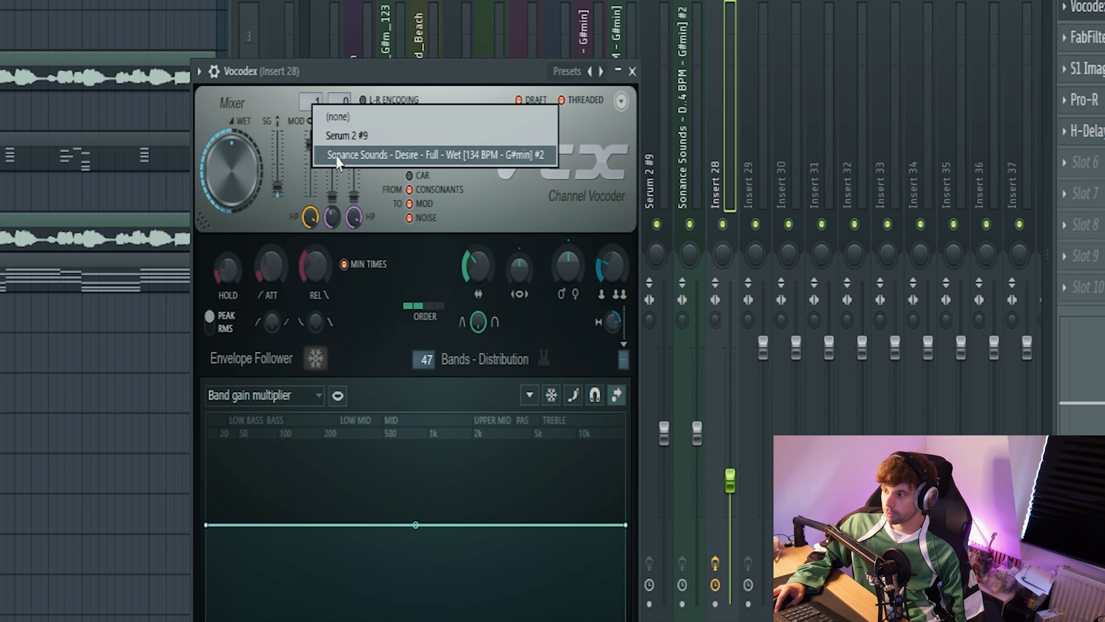
click(338, 155)
click(339, 101)
click(357, 135)
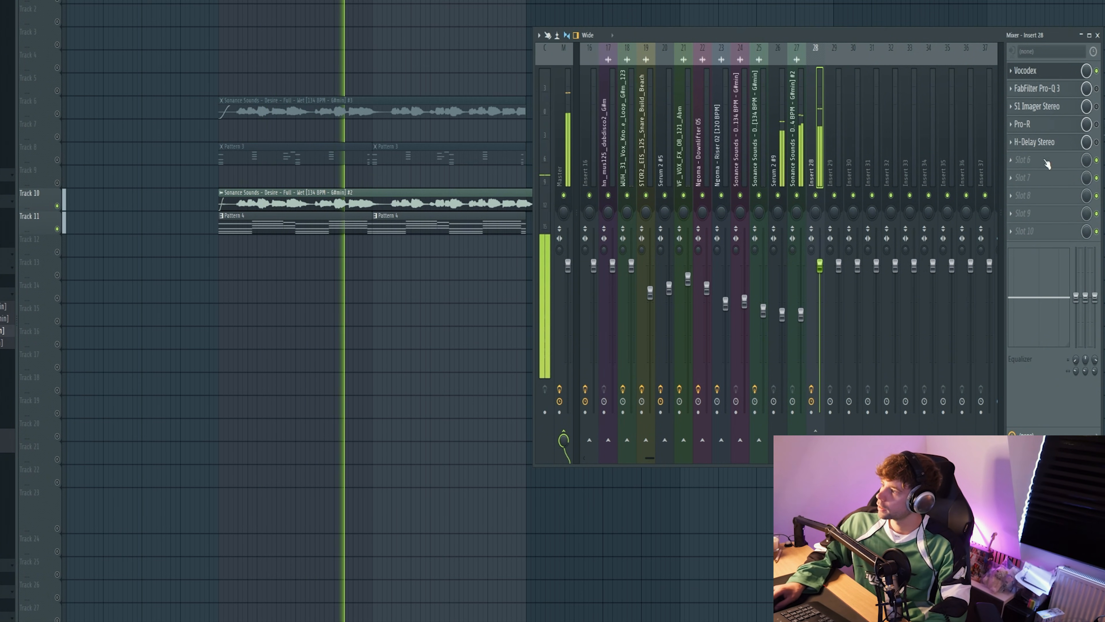
Step: Enable FabFilter Pro-Q 3 and S1 Imager Stereo on mixer Insert 28 and open both plug-ins to show their settings
click(1037, 88)
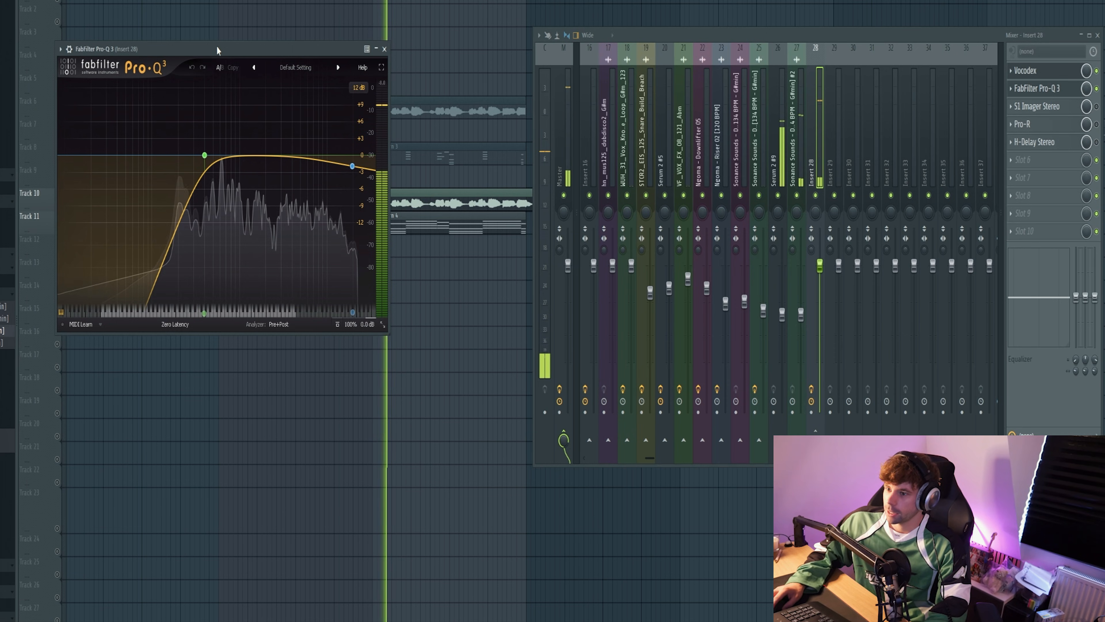
drag(218, 50, 501, 63)
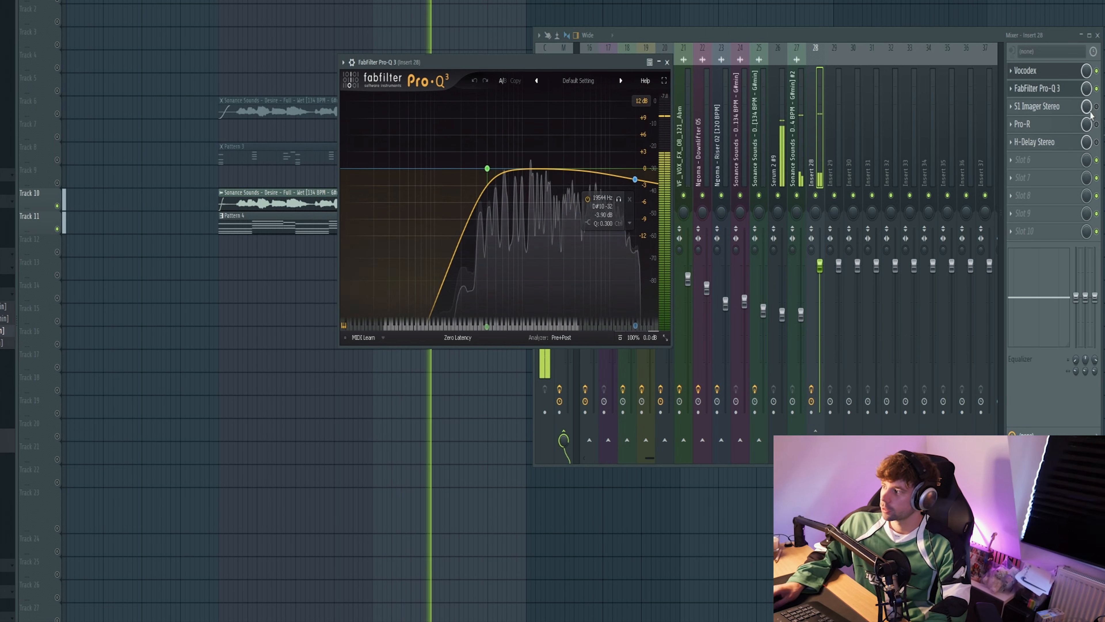
click(1097, 106)
click(1037, 106)
drag(300, 80, 614, 112)
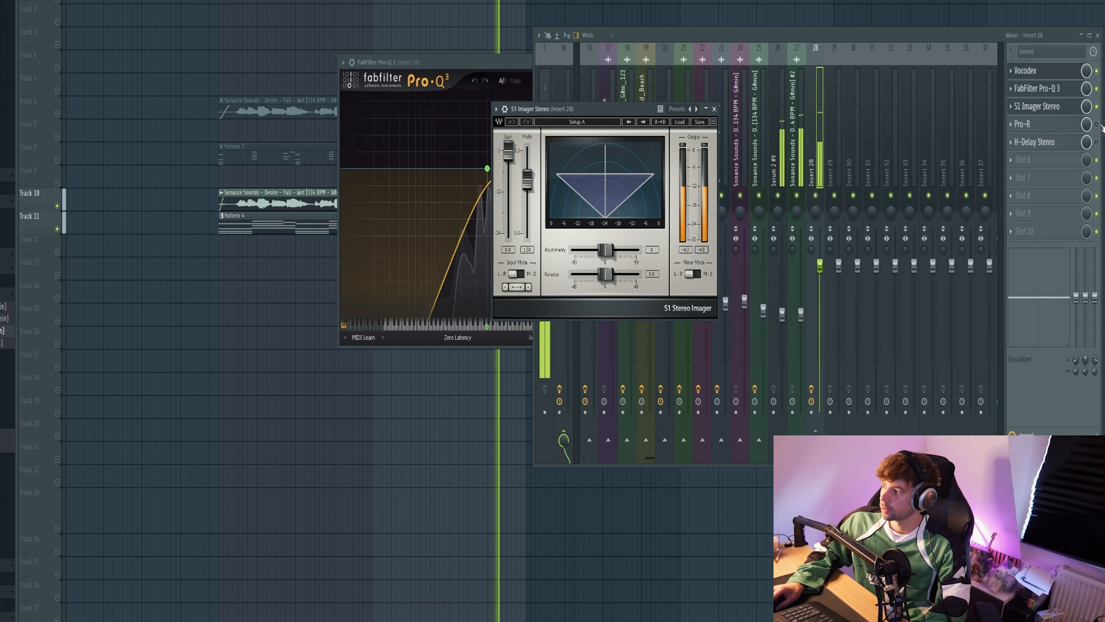
Step: Enable Pro-R and H-Delay Stereo on Insert 28 and open both plug-ins to show their settings
click(1097, 124)
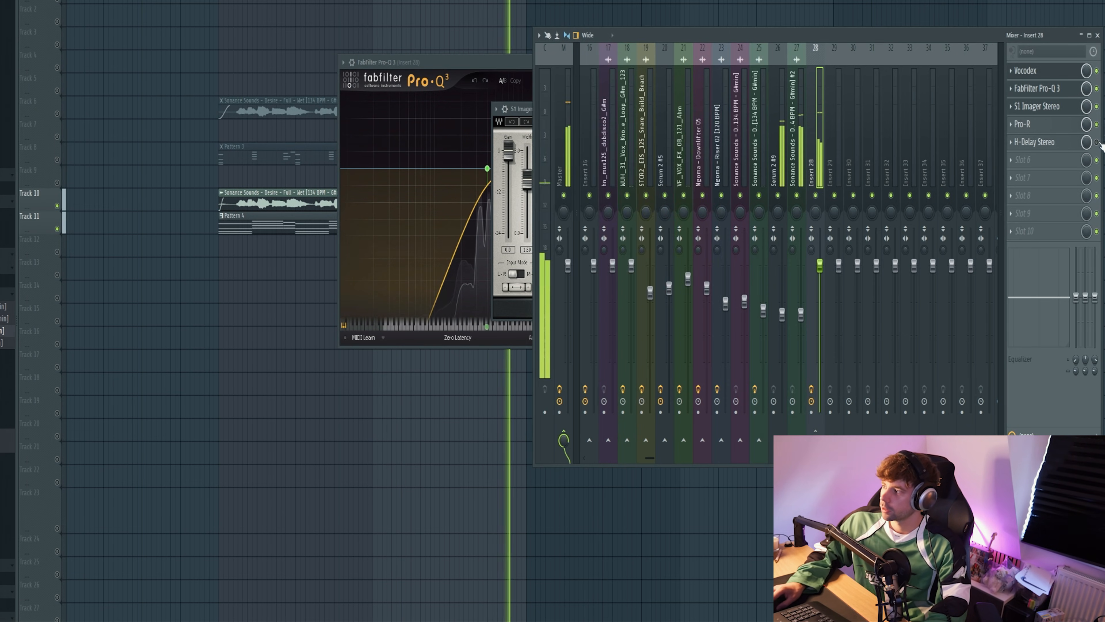
click(1097, 142)
click(1022, 124)
click(1035, 142)
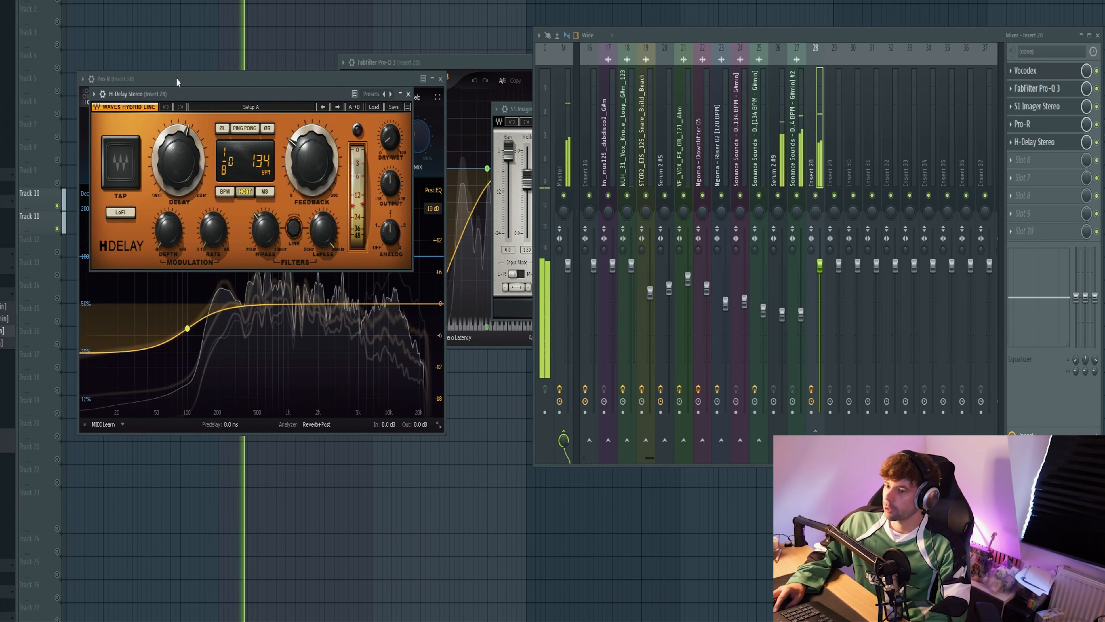
drag(177, 93, 209, 117)
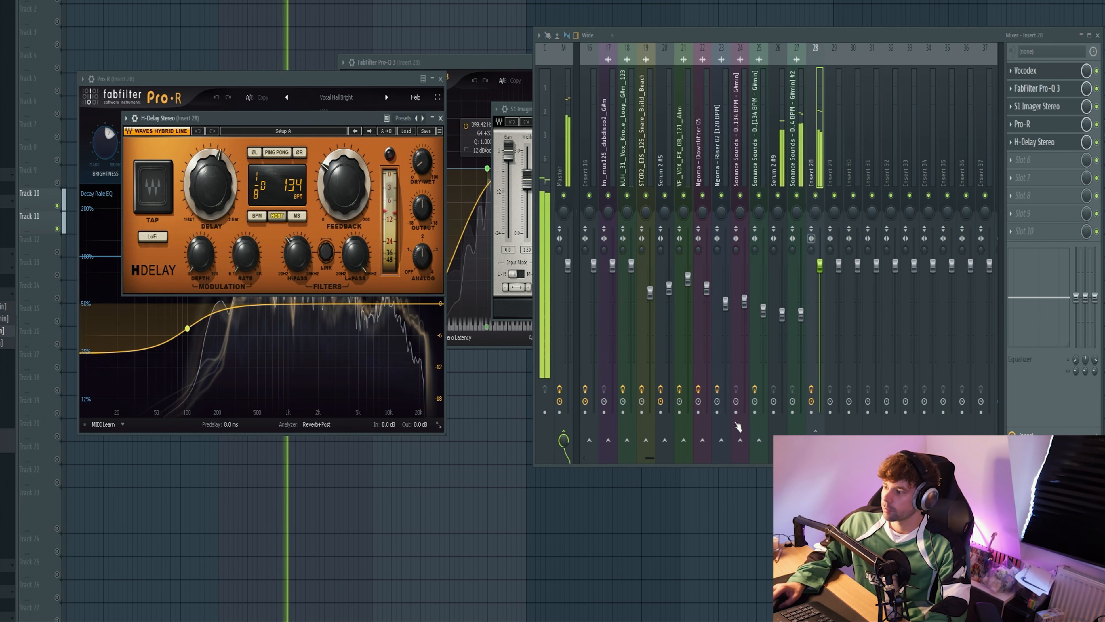
Step: Close all open plug-in windows and unmute playlist Tracks 6 and 8
key(F12)
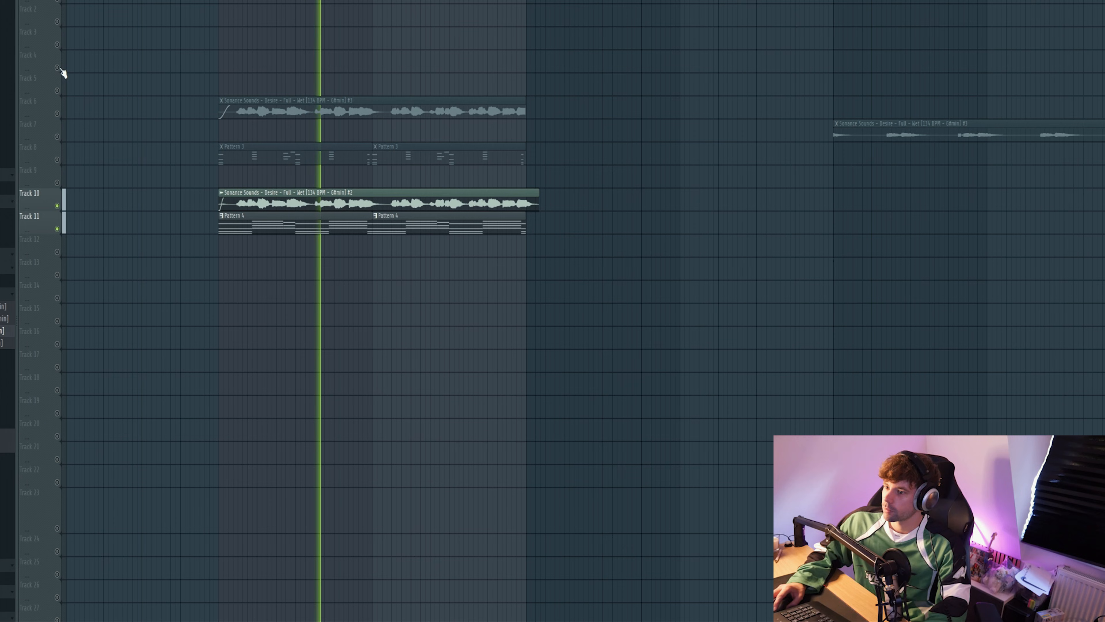
click(57, 112)
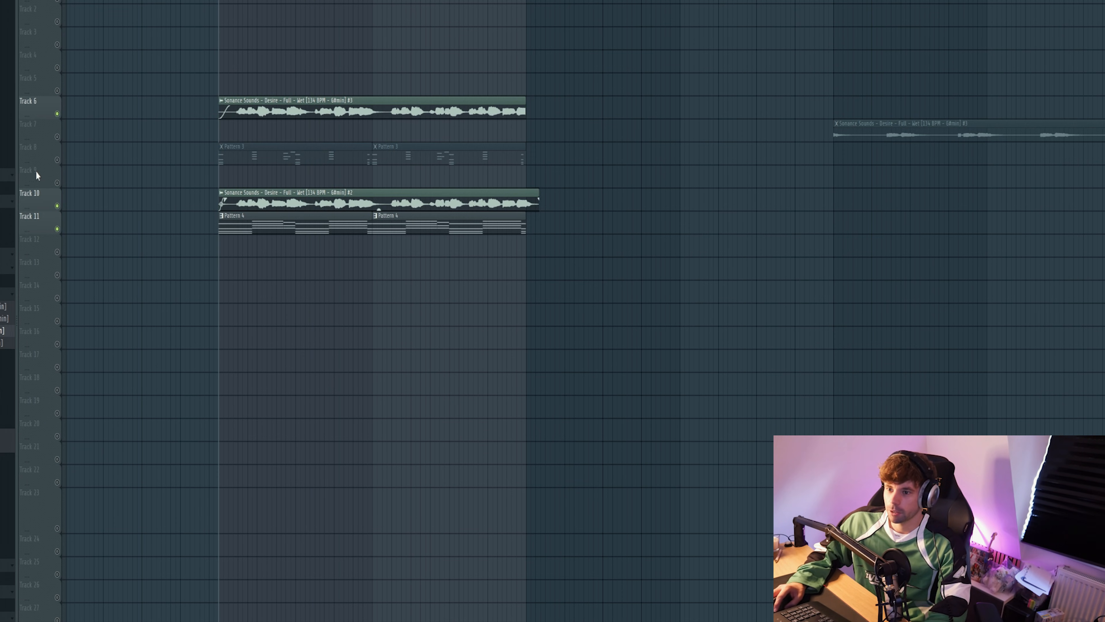
click(57, 159)
Step: Lower the volume of mixer Insert 28 well below its default level while playing the full arrangement
key(F9)
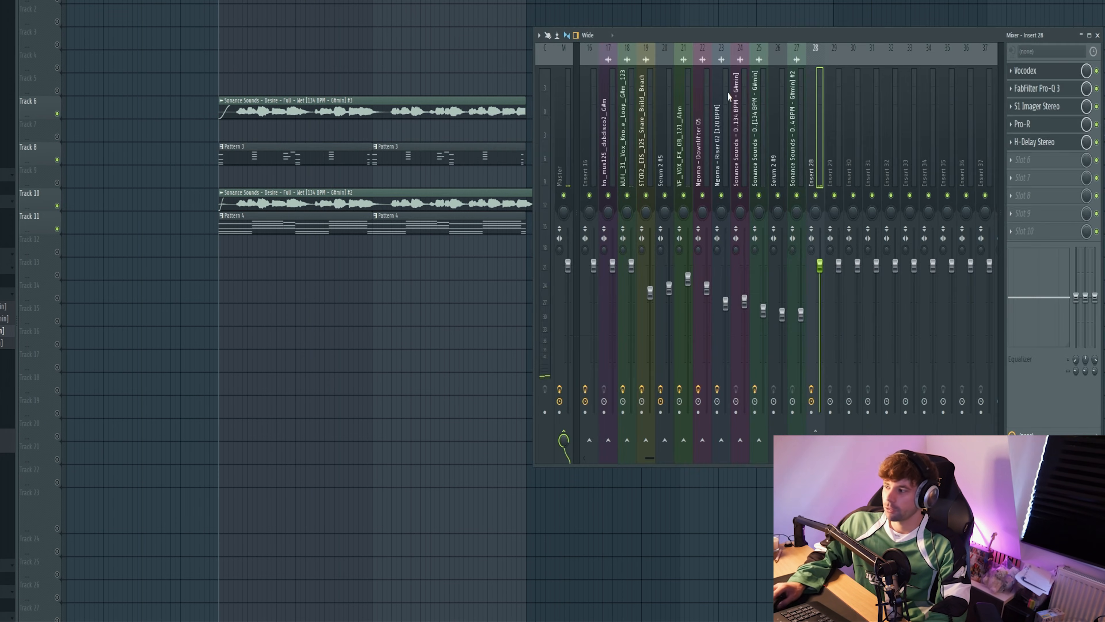
key(space)
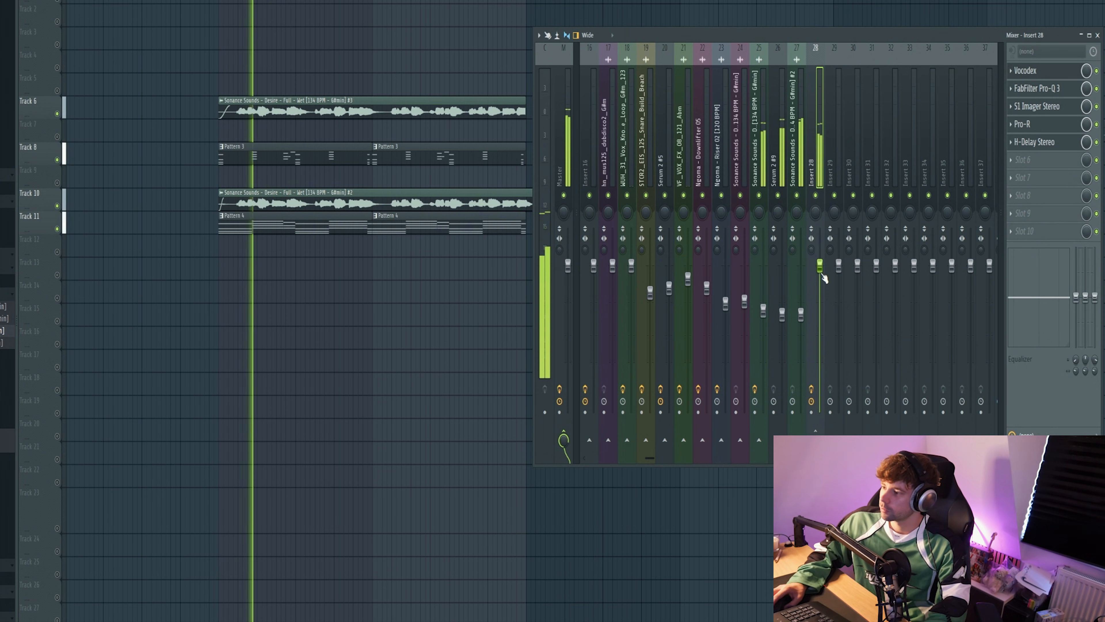
drag(823, 273, 822, 337)
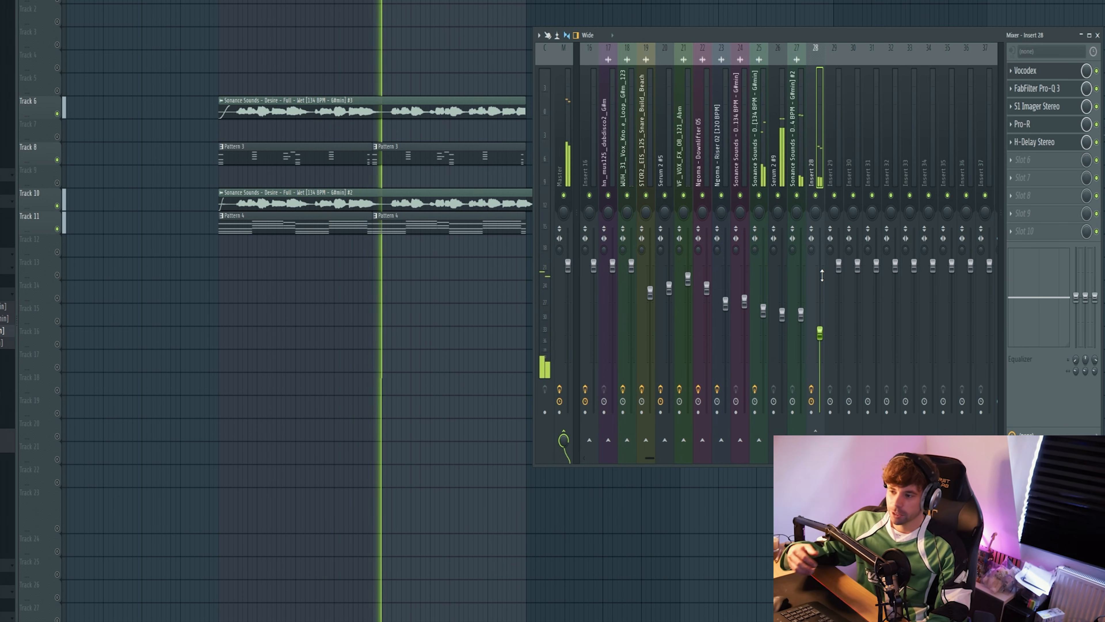
key(space)
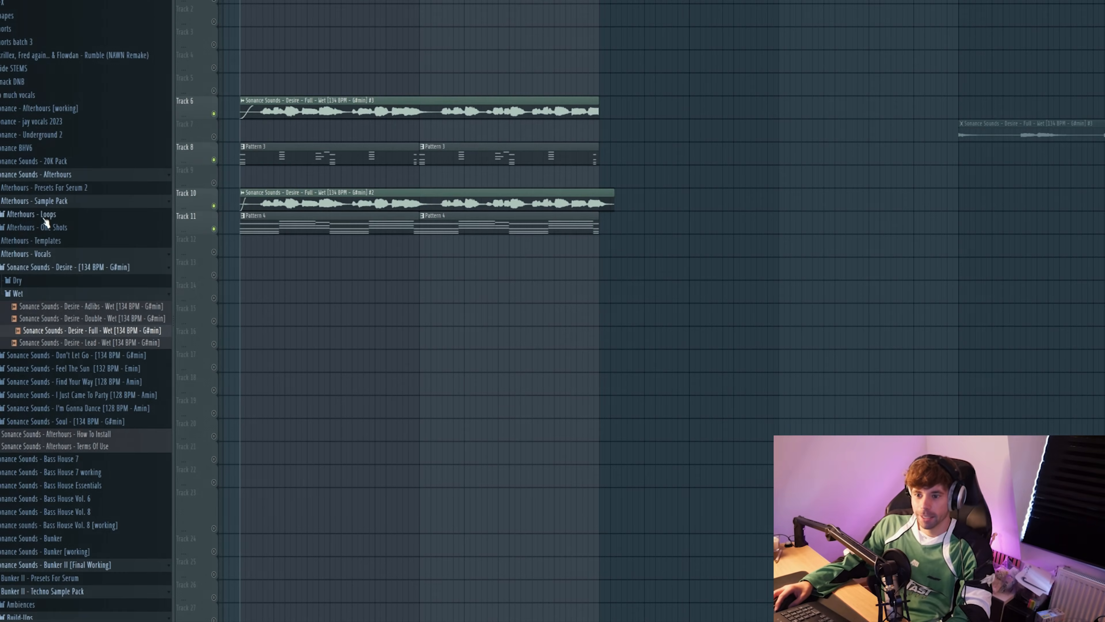
Step: Place Afterhours - Kick 04 on every beat of Track 5 for four bars, starting where the Track 6 vocal ends
click(43, 227)
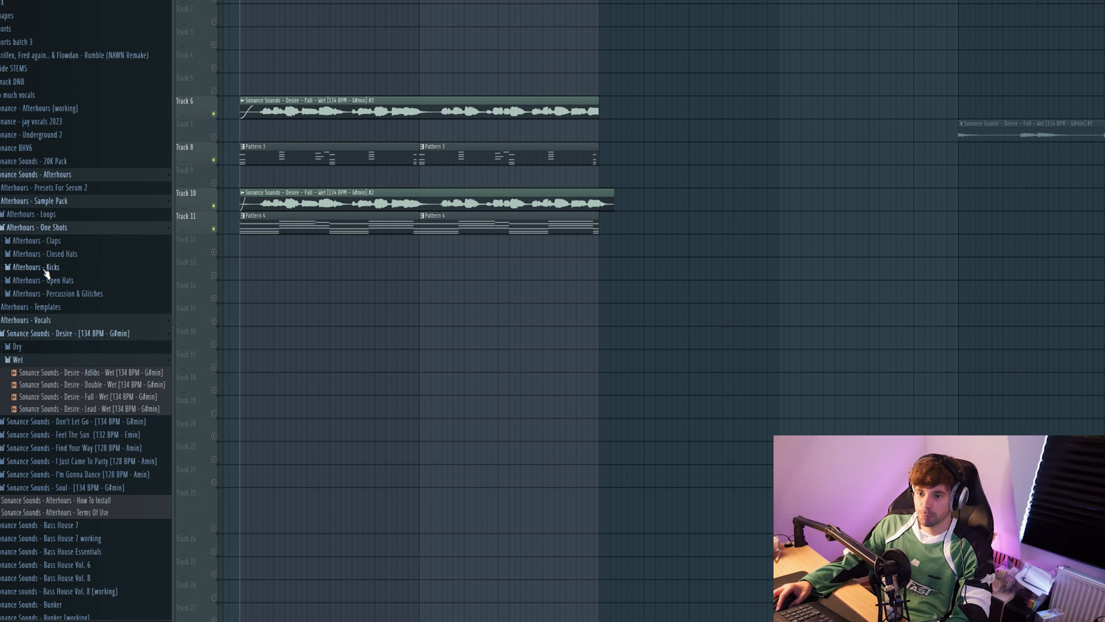
click(44, 267)
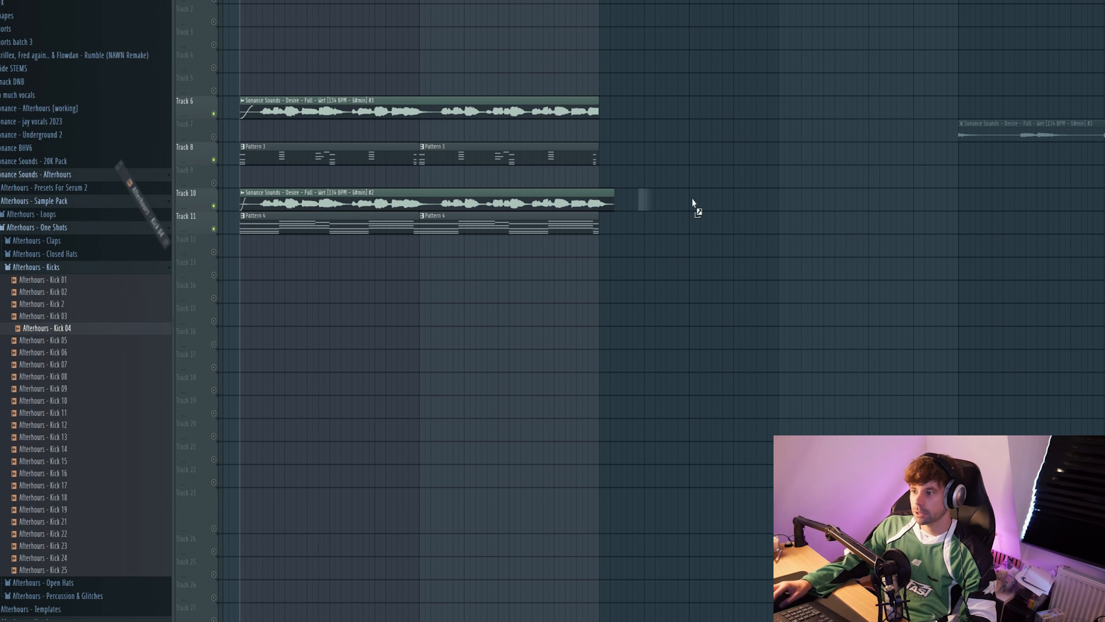
drag(603, 79, 607, 82)
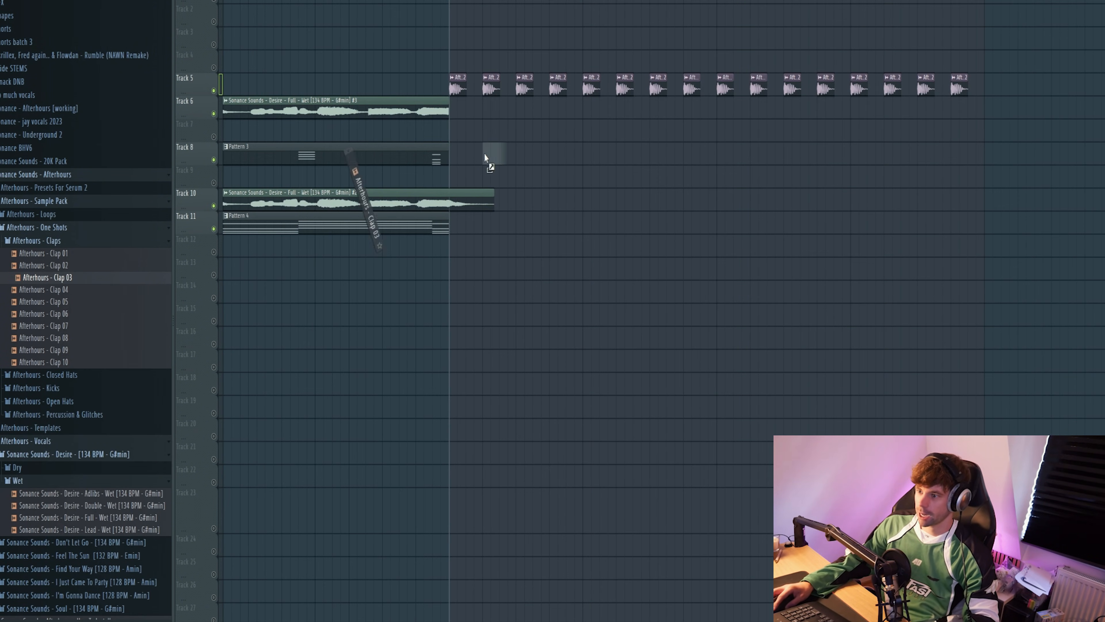
Step: Add Afterhours - Clap 03 to Track 6 on the second and fourth beats of the first kick bar and play it
drag(486, 118, 486, 117)
click(550, 111)
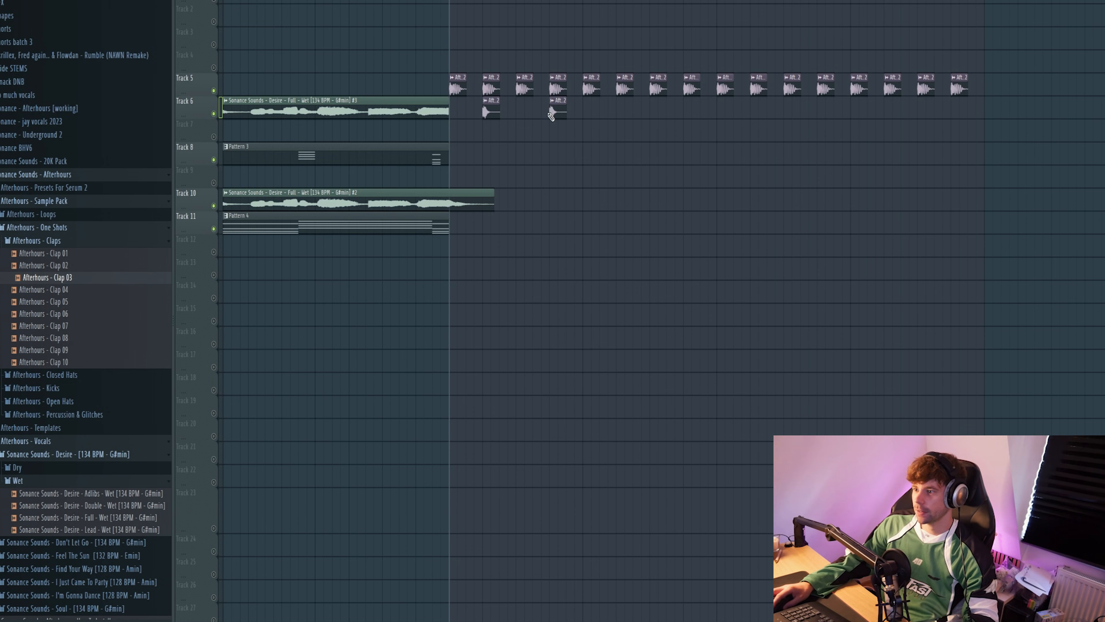
key(space)
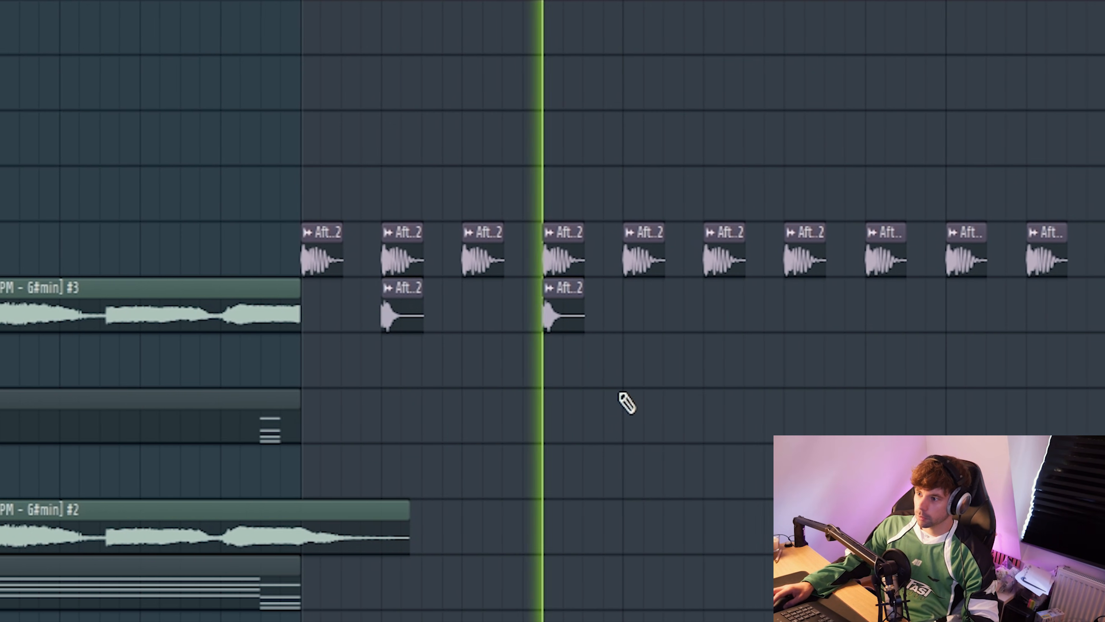
Step: Add Afterhours - Open Hat 02 on the first bar's off-beats on Track 7, layering Open Hat 09 on every second one on Track 8
drag(54, 305, 55, 302)
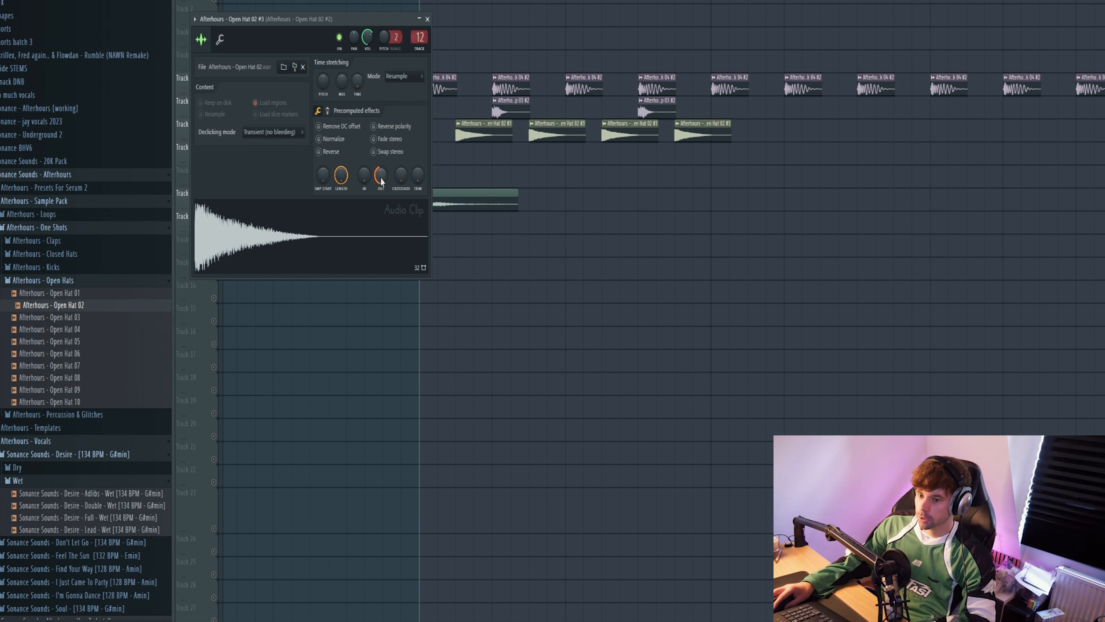
key(Escape)
click(75, 402)
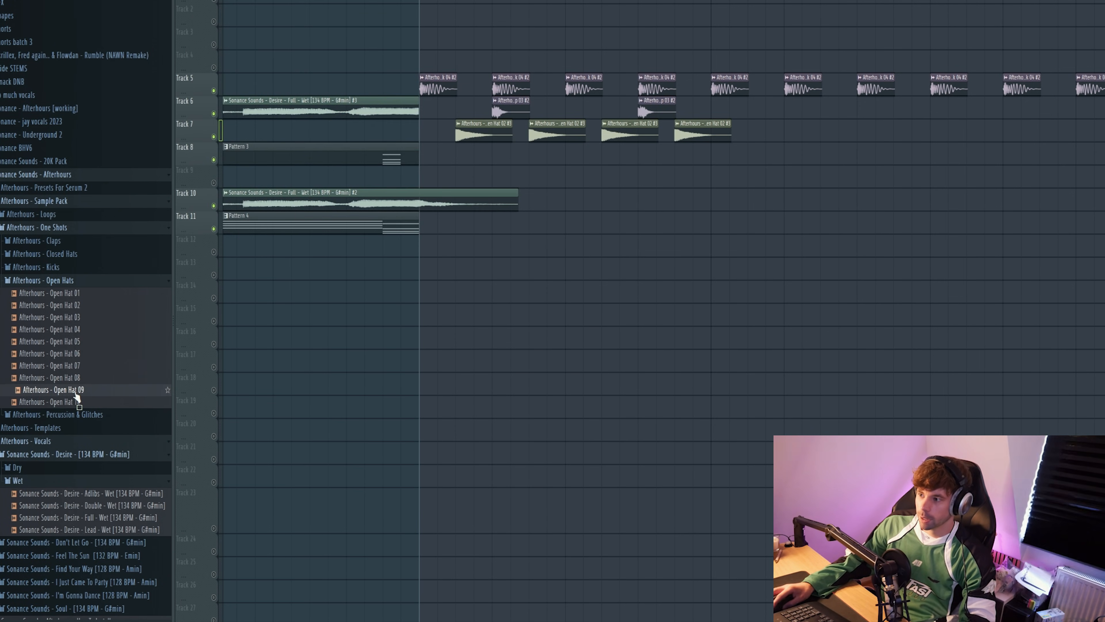
drag(570, 187, 544, 155)
double_click(682, 154)
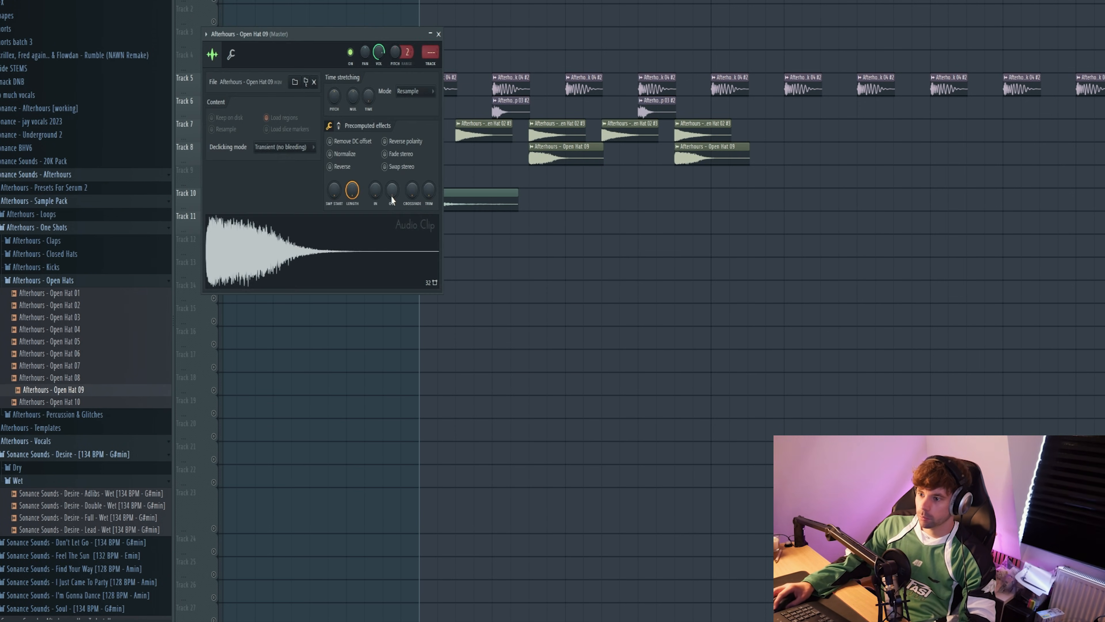
key(Escape)
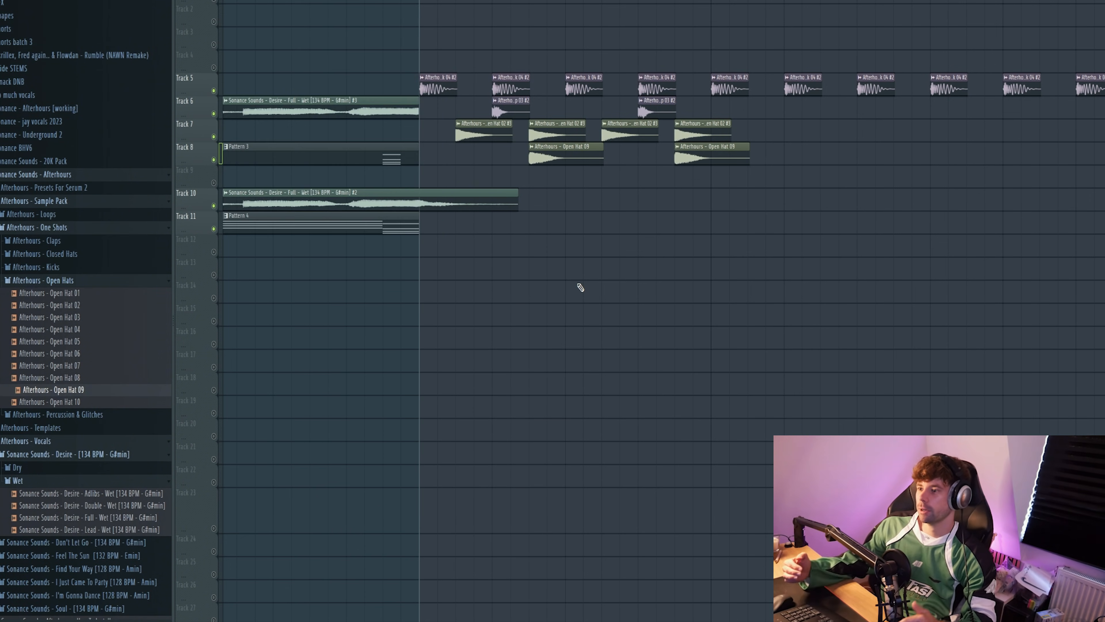
key(space)
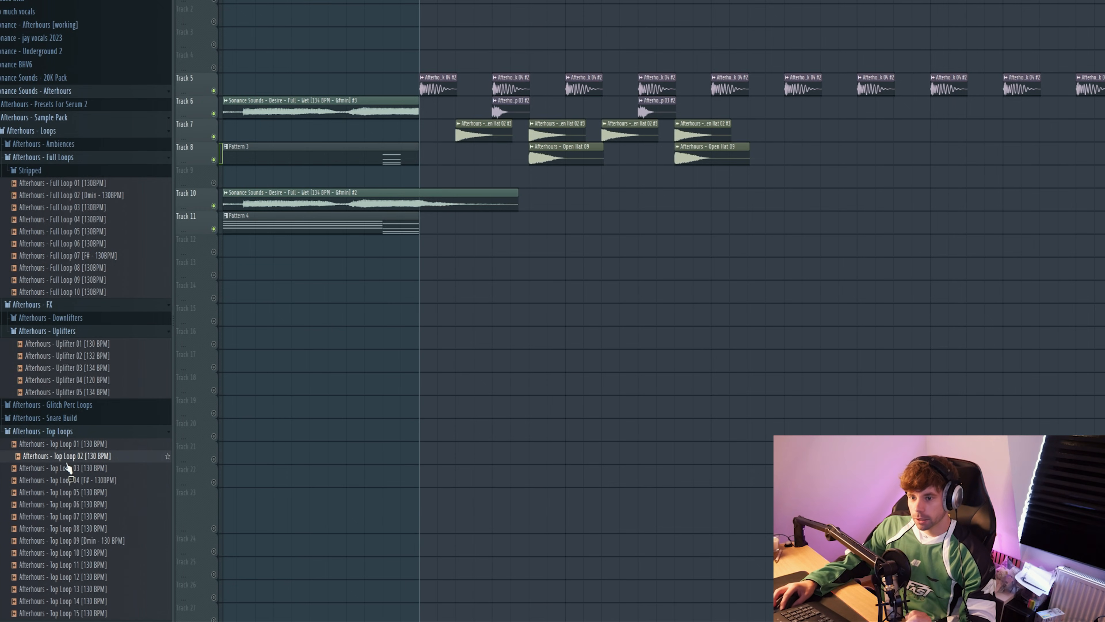
Step: Place Afterhours - Top Loop 01 [130 BPM] on Track 12 from the first kick and play the drums
click(68, 450)
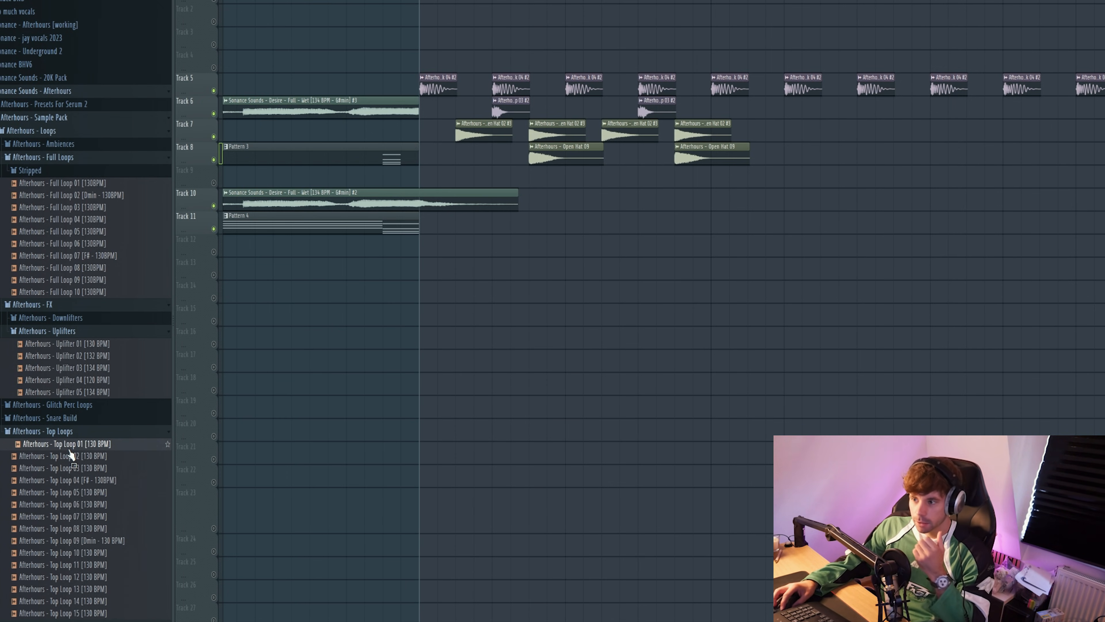
drag(70, 455, 424, 250)
key(space)
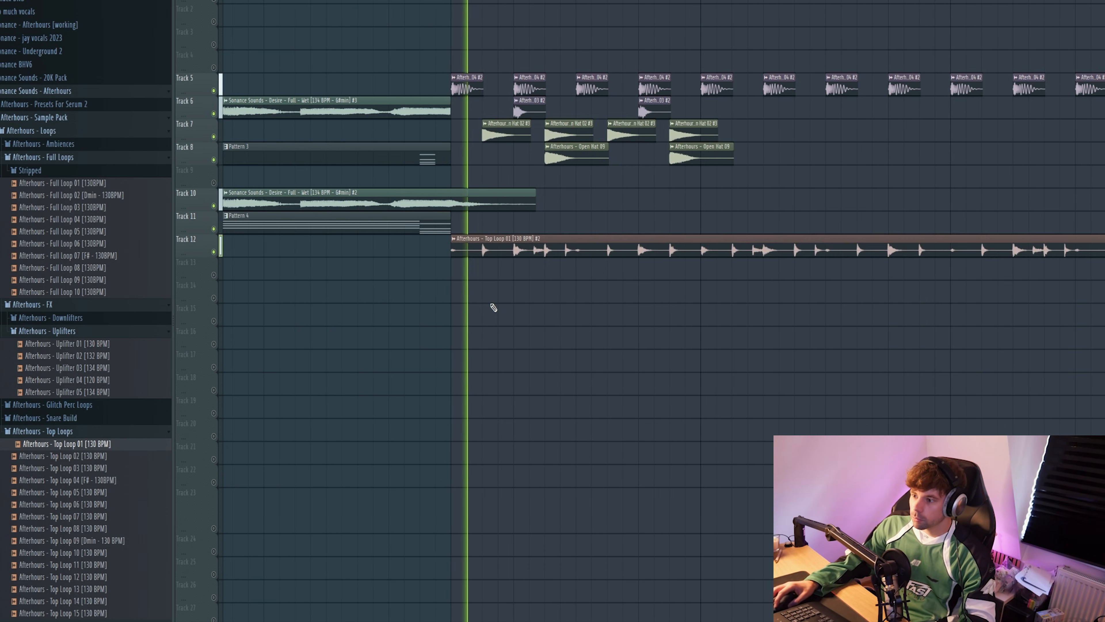
Step: Duplicate the clap and both open-hat patterns on Tracks 6 to 8 to fill the drum section
drag(696, 187, 531, 118)
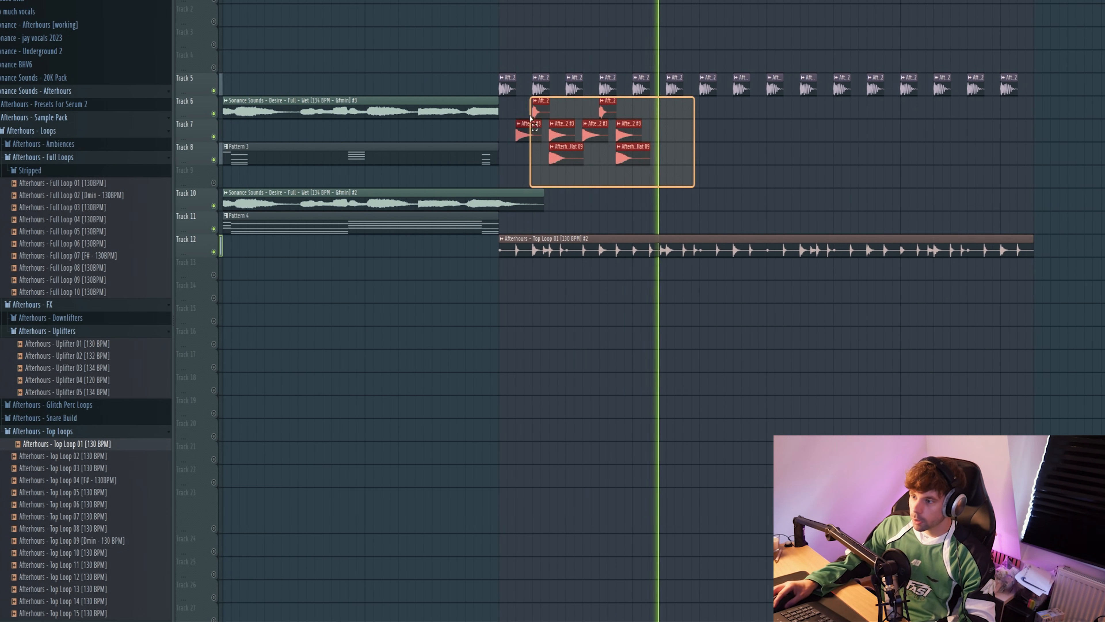
key(ctrl+b)
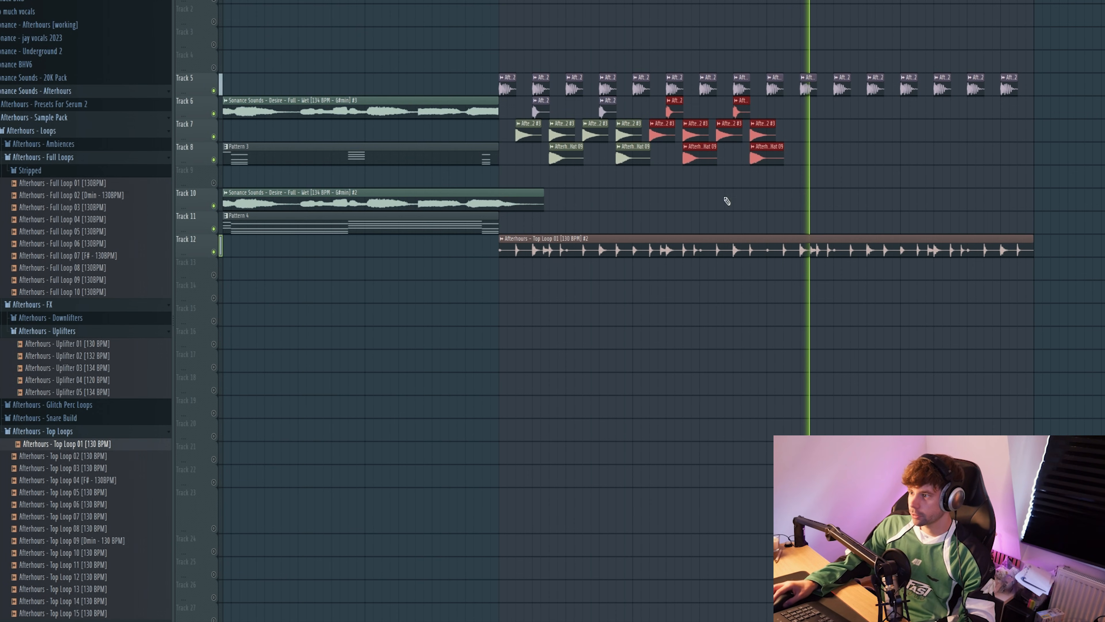
drag(844, 159, 505, 109)
drag(533, 125, 776, 126)
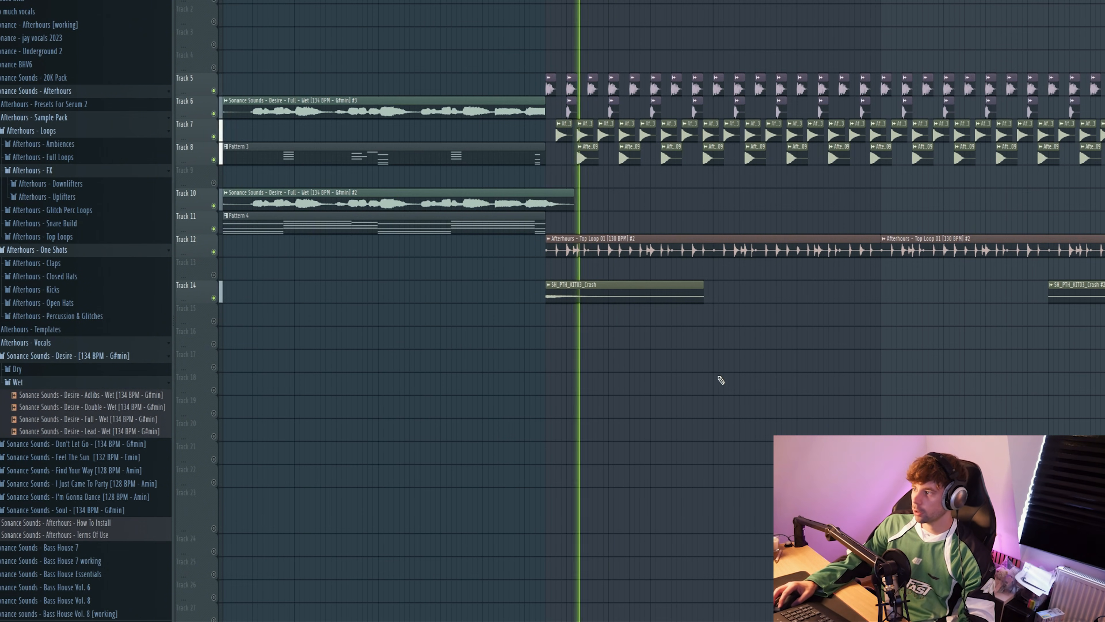
Step: Add Afterhours - Snare Build 05 [134 BPM] to Track 16 in the second half of the drum section
key(space)
click(44, 223)
drag(70, 284, 553, 334)
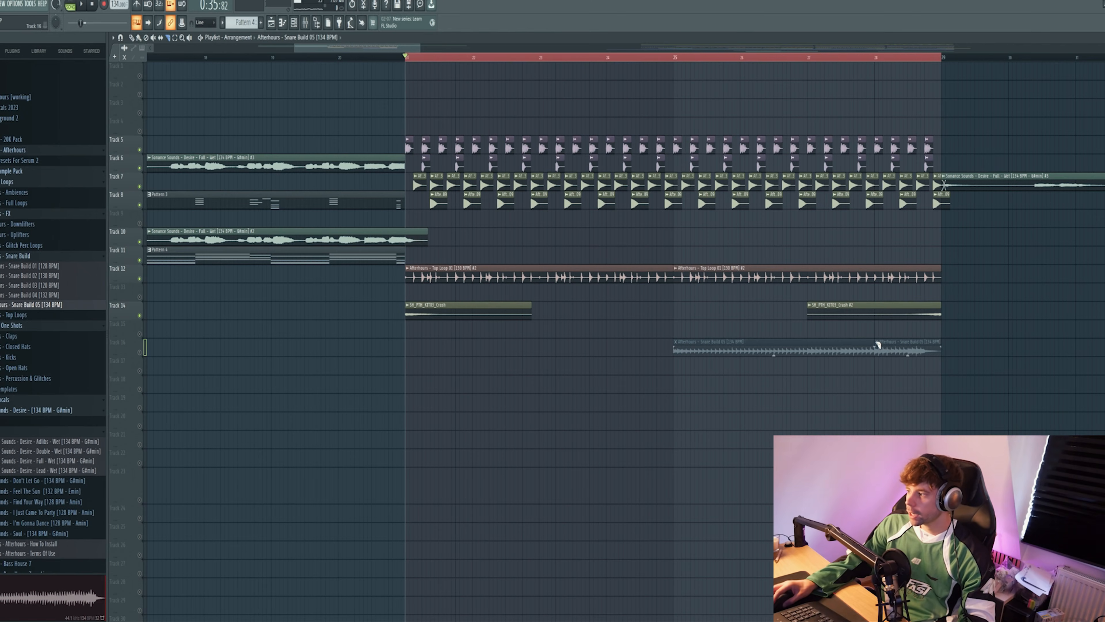
Step: Delete the earlier snare build clip on Track 16, keeping only the one starting at bar 28, and play the section's ending
click(132, 38)
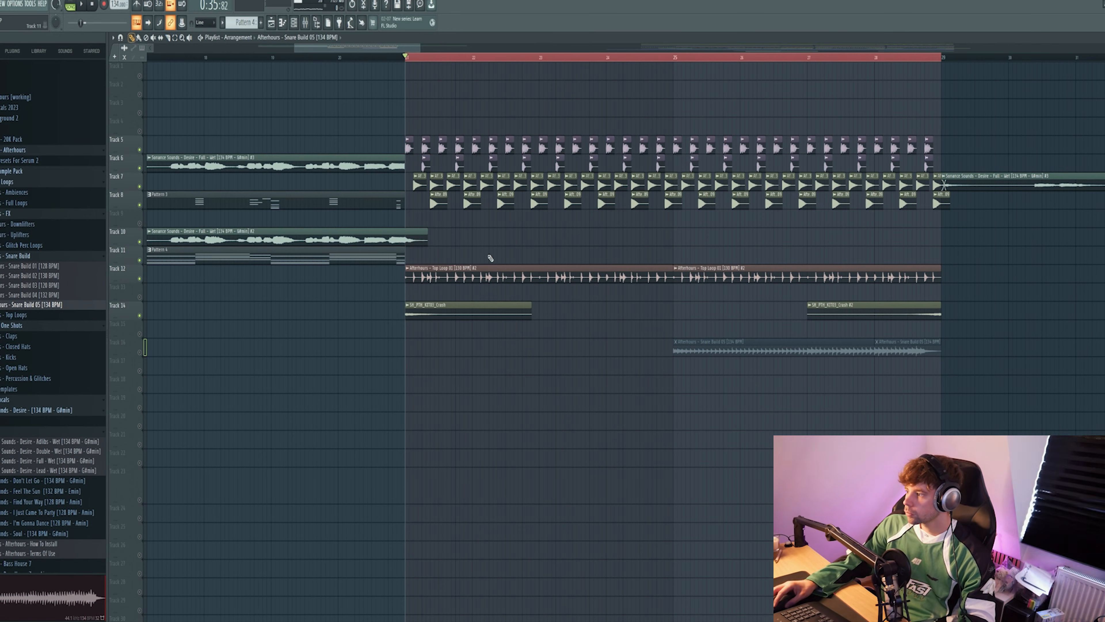
right_click(826, 347)
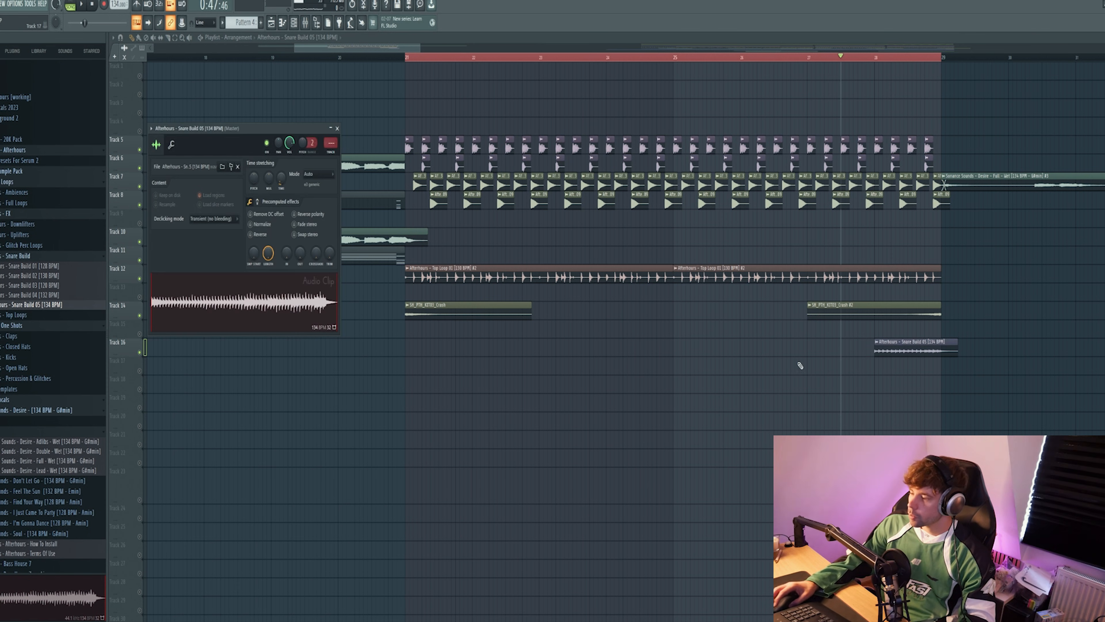
key(space)
key(Escape)
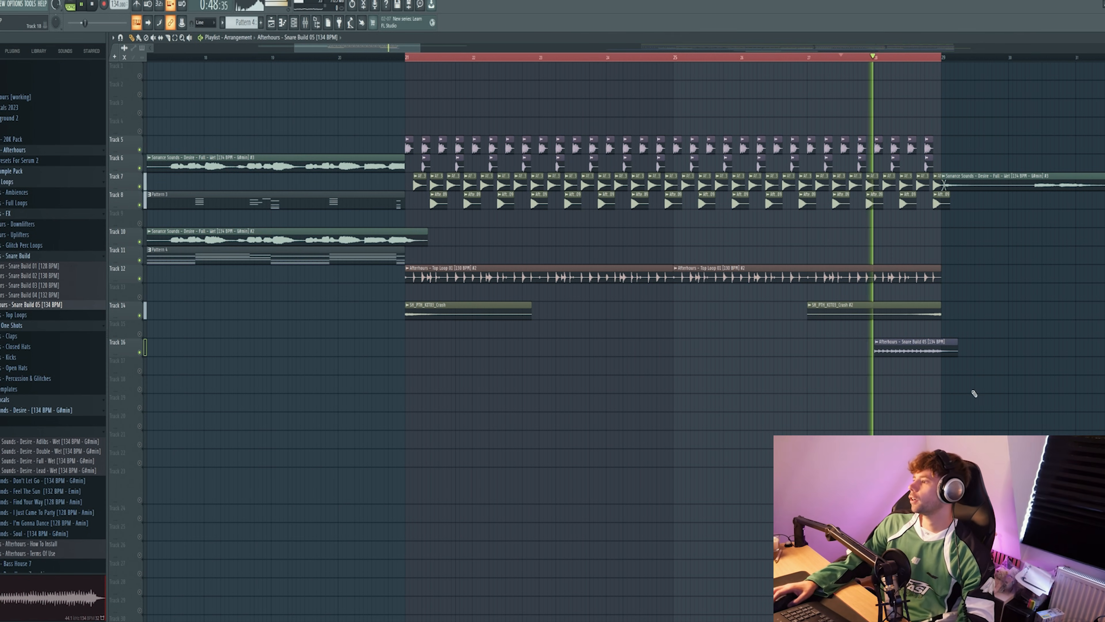
scroll(948, 412, down, 4)
scroll(994, 414, up, 4)
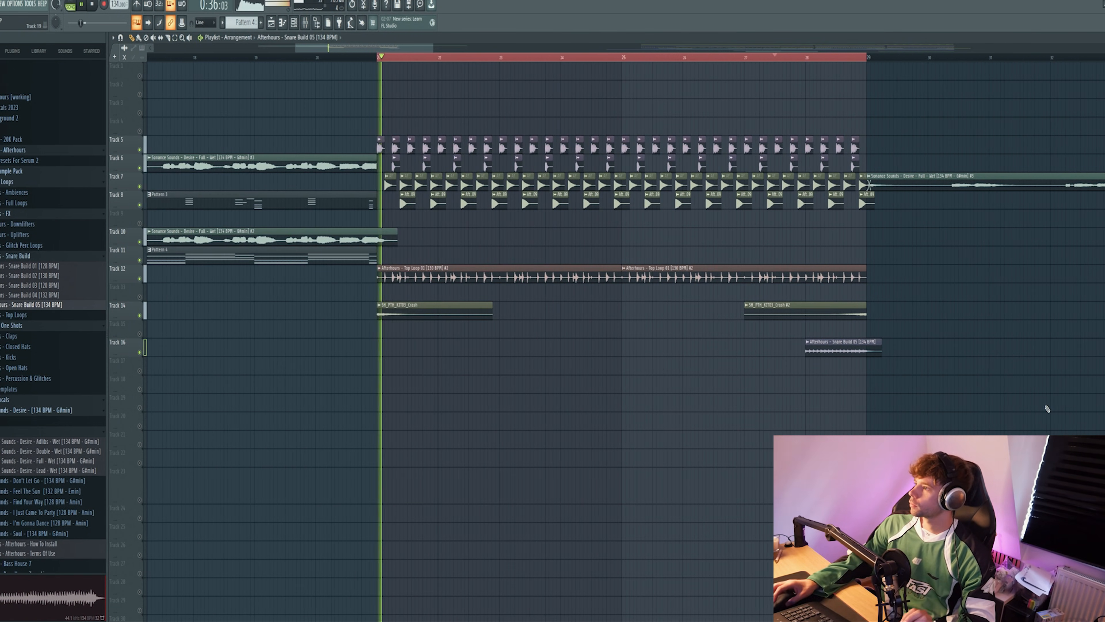
Step: Automate the band 1 frequency of the Master's Fruity Parametric EQ 2 across the drum section, raising it in the last bar
click(306, 24)
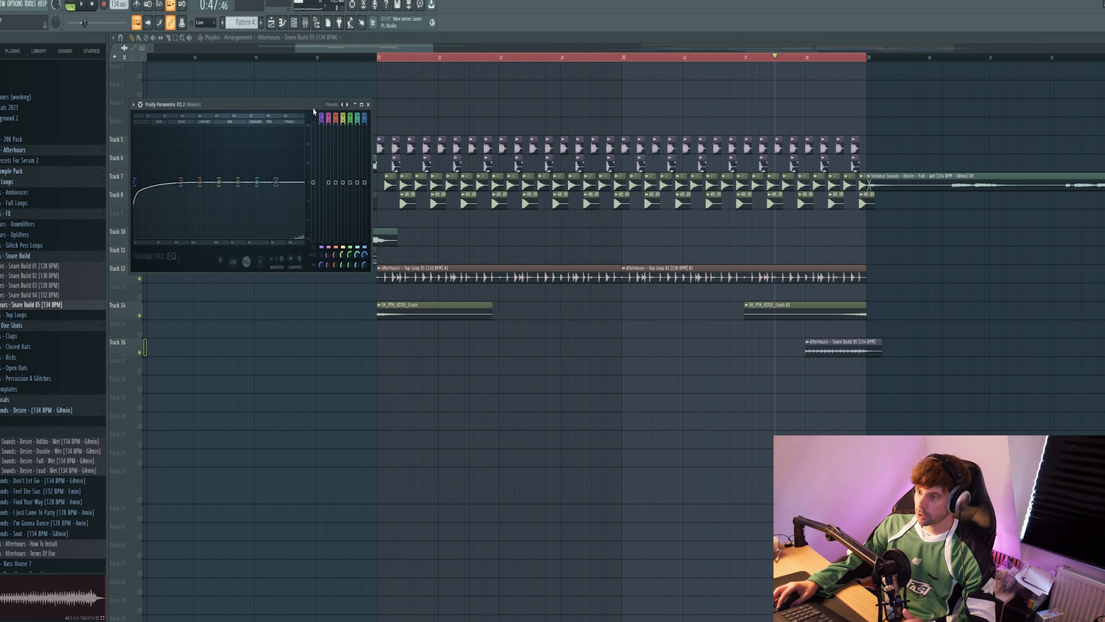
drag(313, 112, 548, 189)
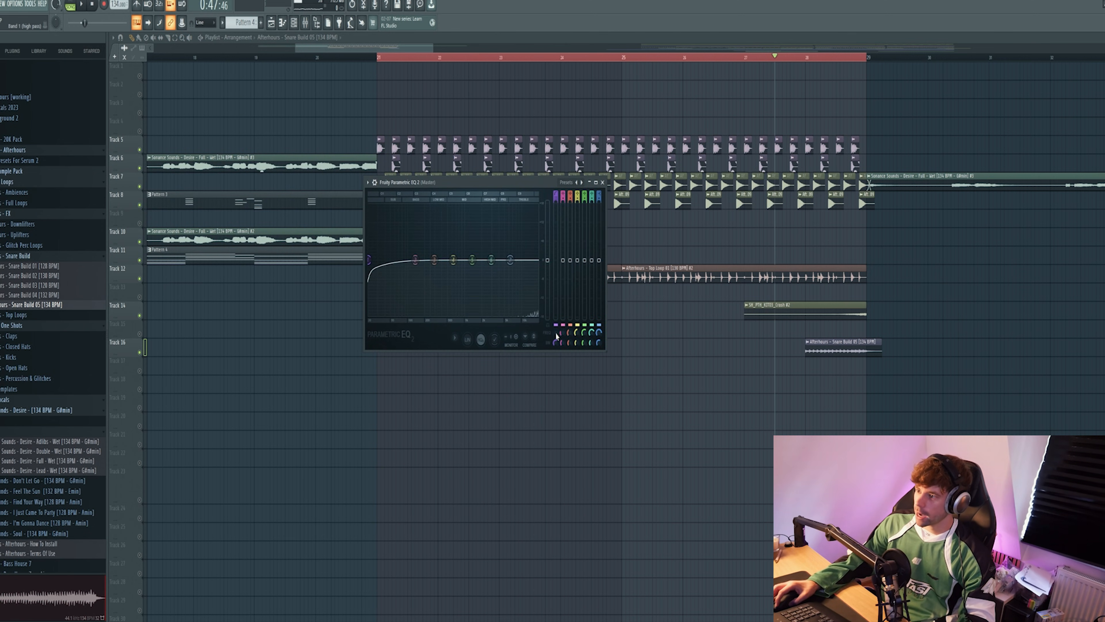
key(space)
mouse_move(556, 333)
mouse_down()
mouse_move(556, 307)
mouse_move(556, 334)
mouse_up()
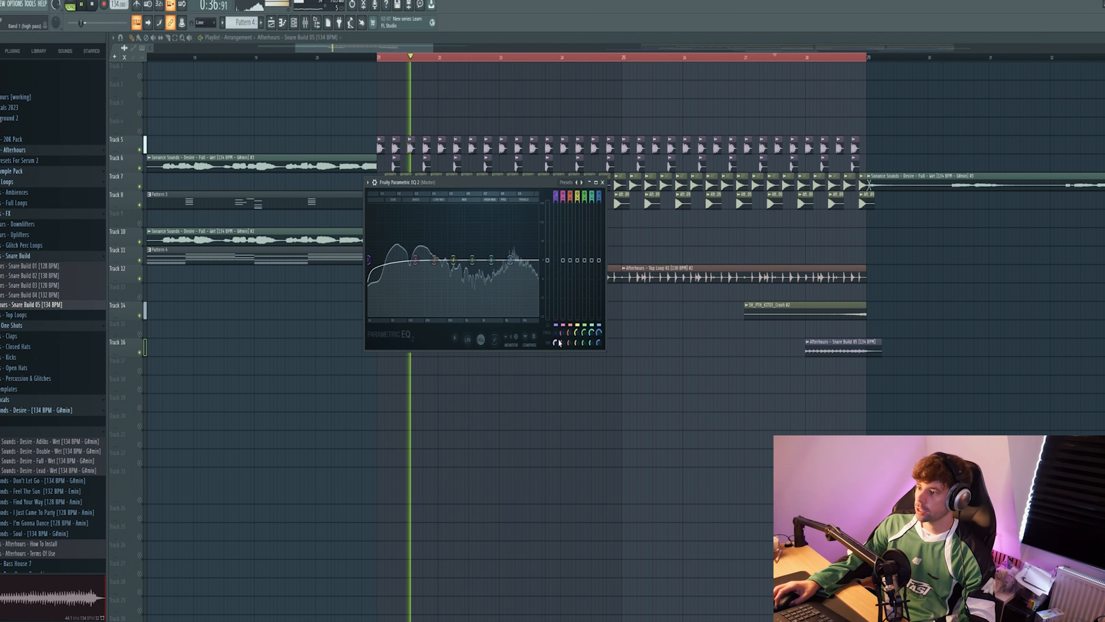
key(space)
right_click(555, 333)
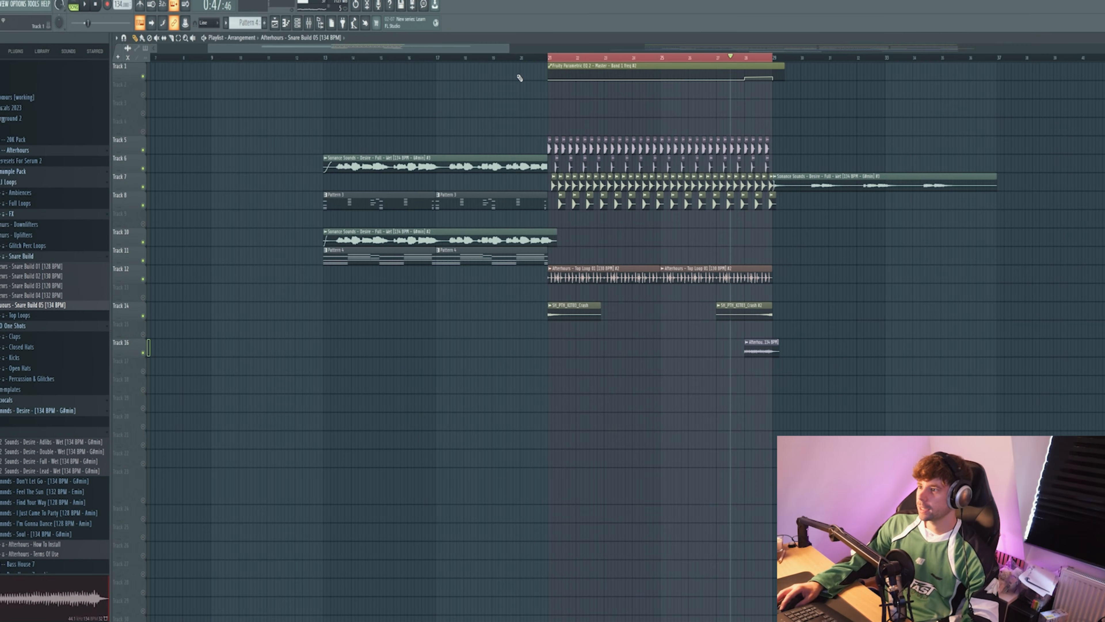
click(520, 57)
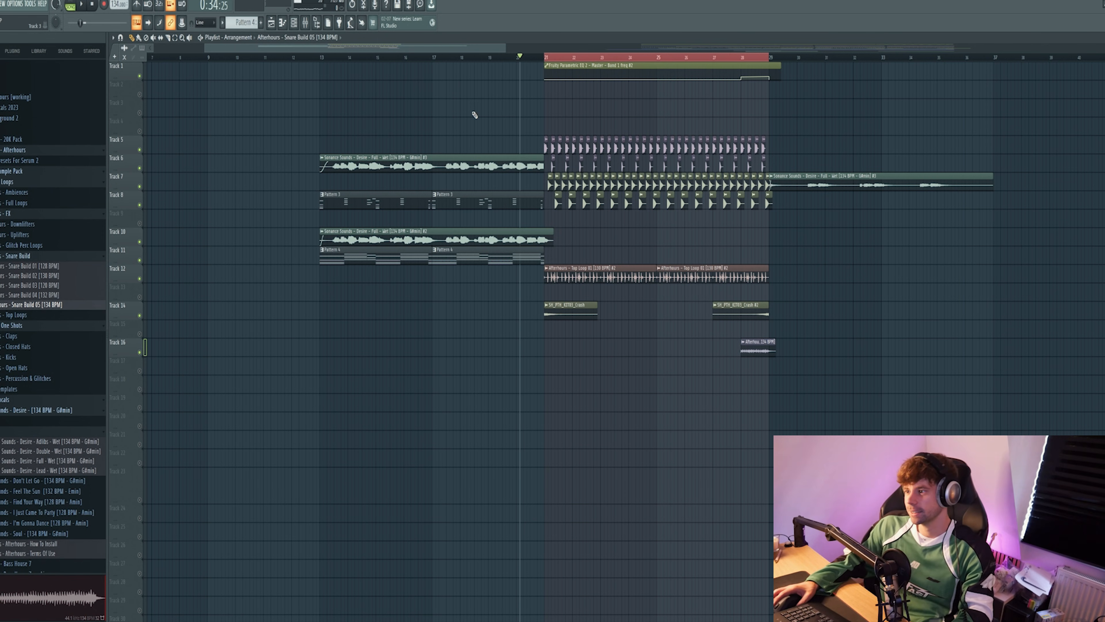
Step: Load the Sonance Sounds - Afterhours preset Bass - Chris in Serum 2 #10
key(space)
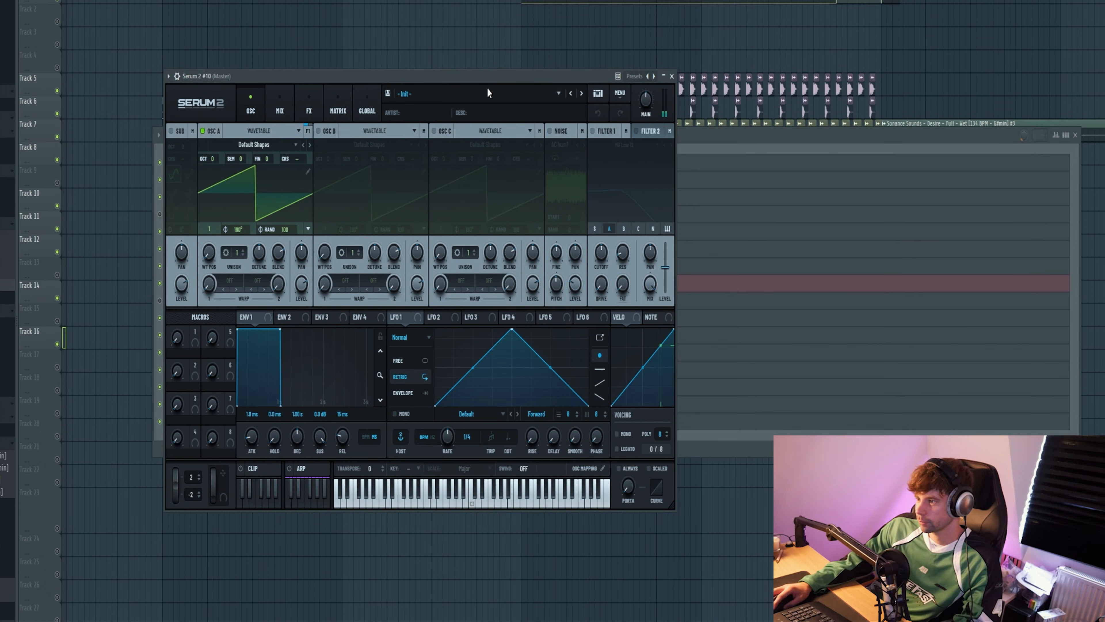
click(487, 93)
mouse_move(478, 161)
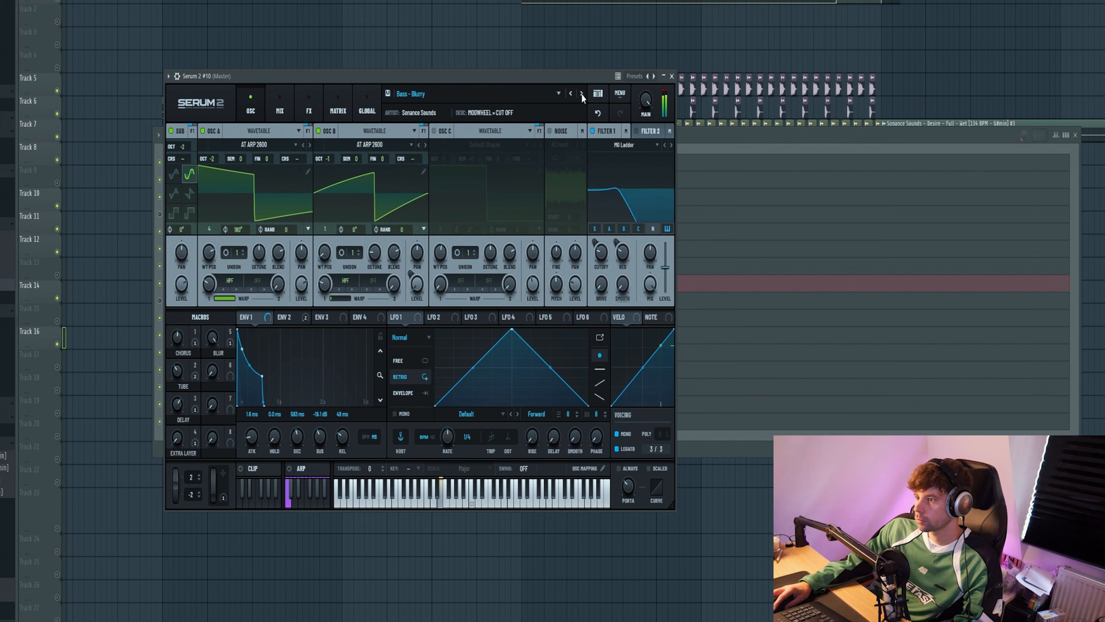
click(581, 94)
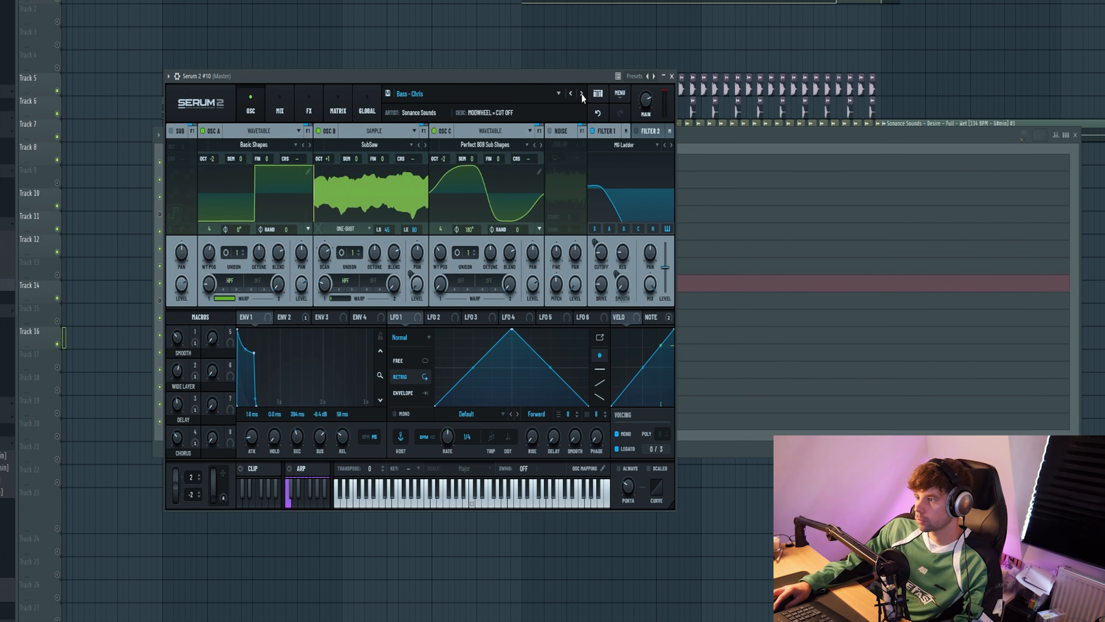
drag(493, 81, 709, 77)
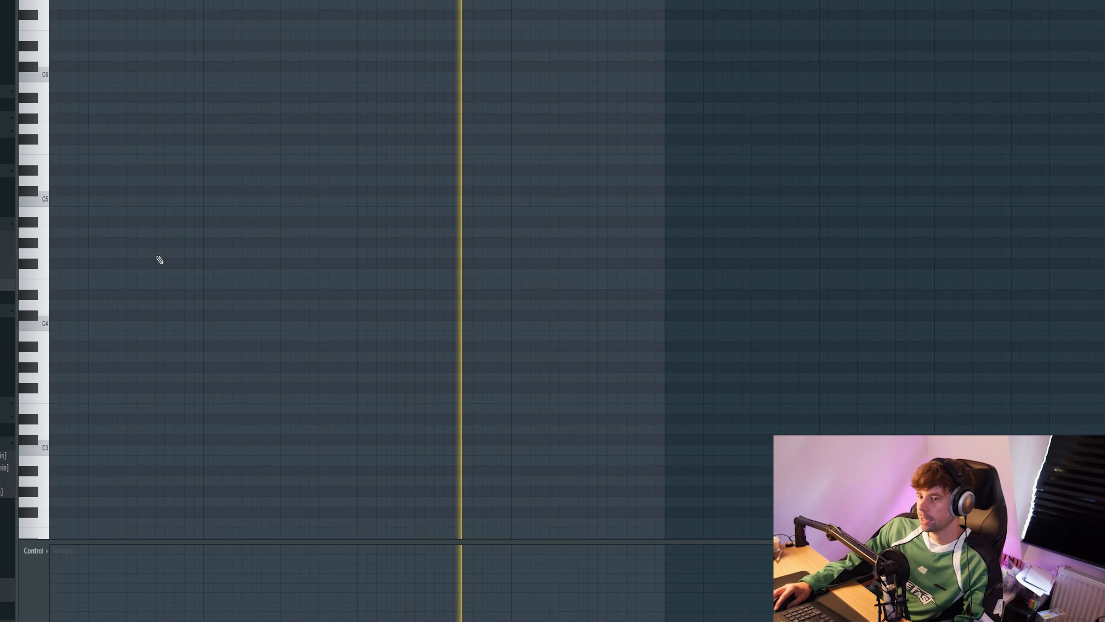
Step: Write the first bar of the bass line for Serum 2 #10: four G#4 notes followed by a G#5
key(space)
click(55, 242)
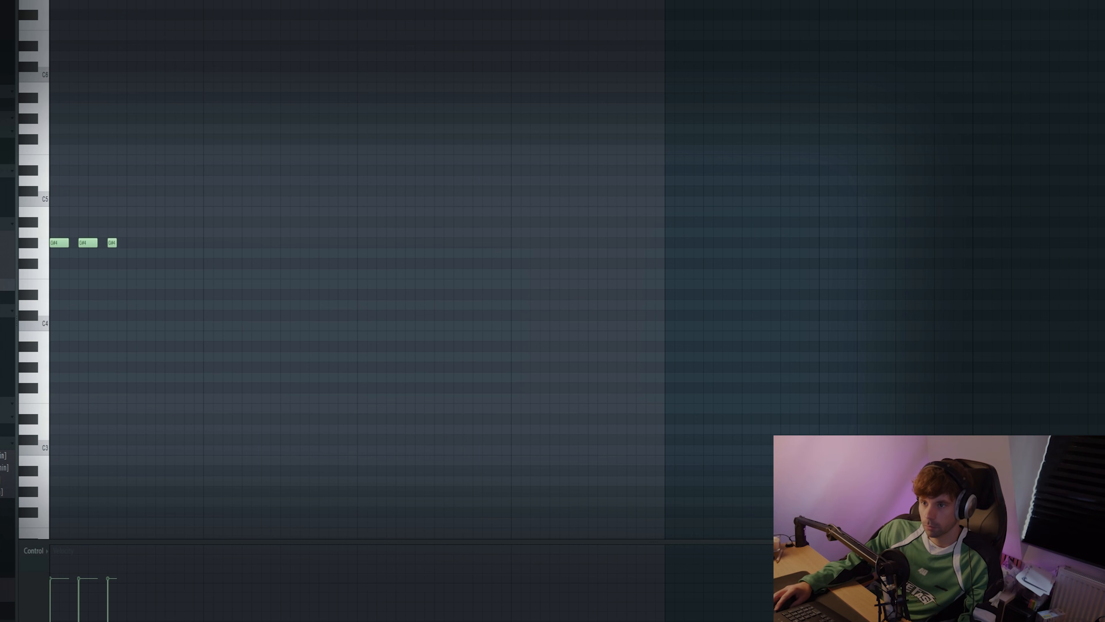
key(space)
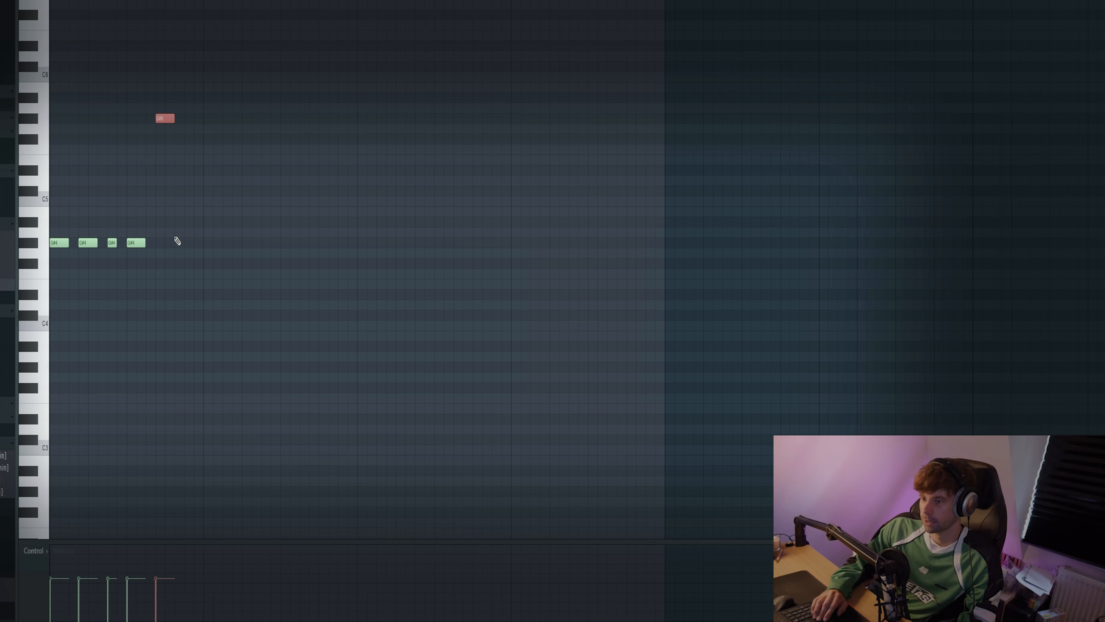
key(space)
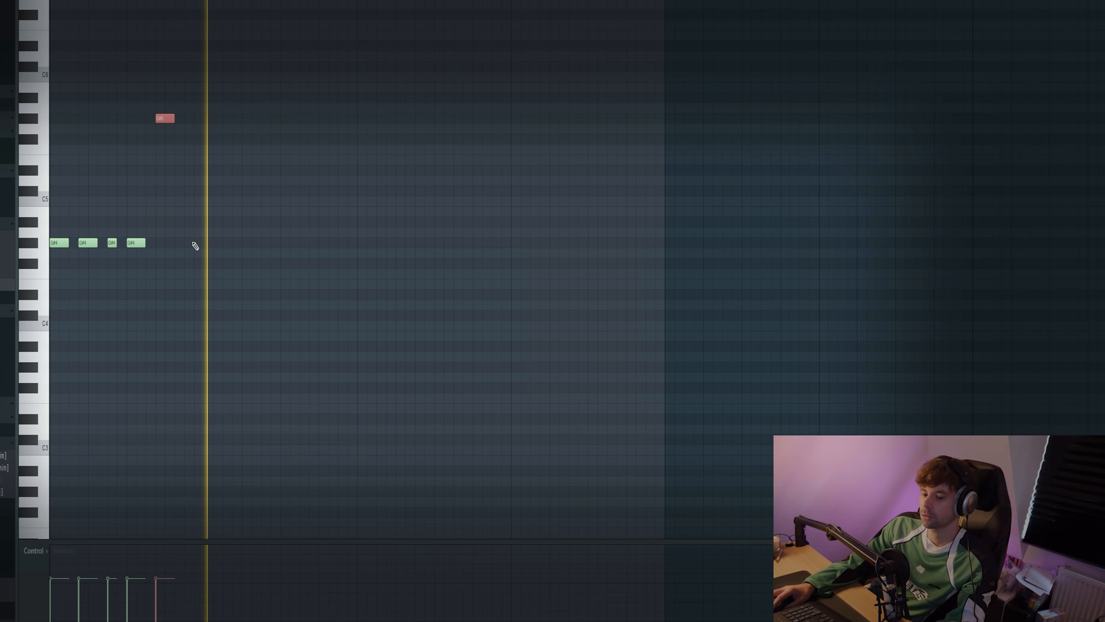
Step: Repeat the bass bar in bar 2 on E4 with a shortened E5, adding a short extra E4 before it
key(ctrl+b)
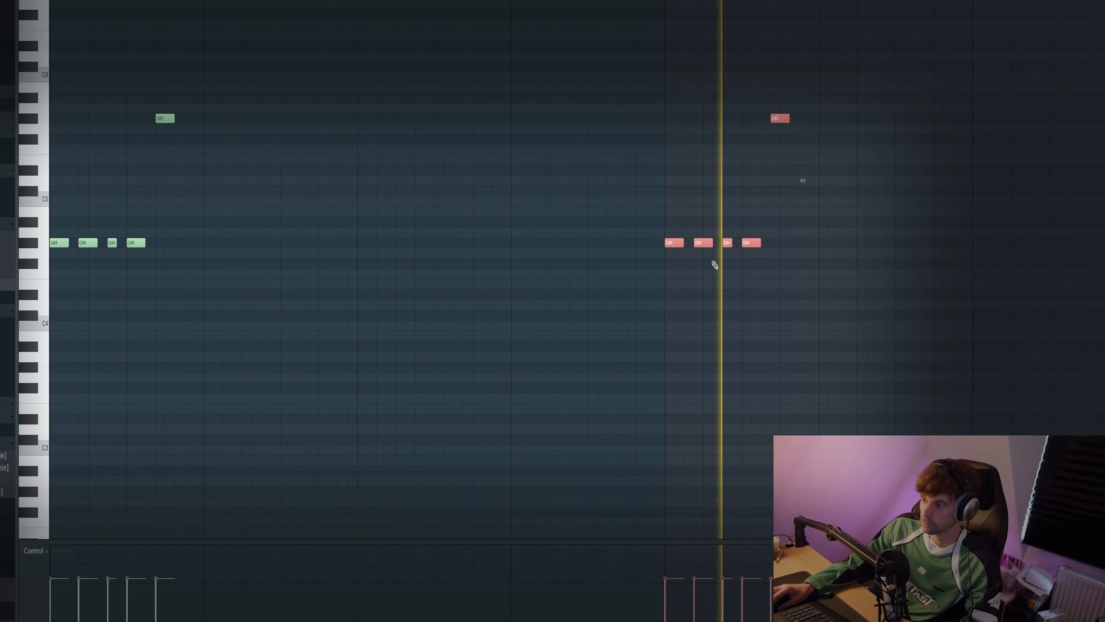
key(space)
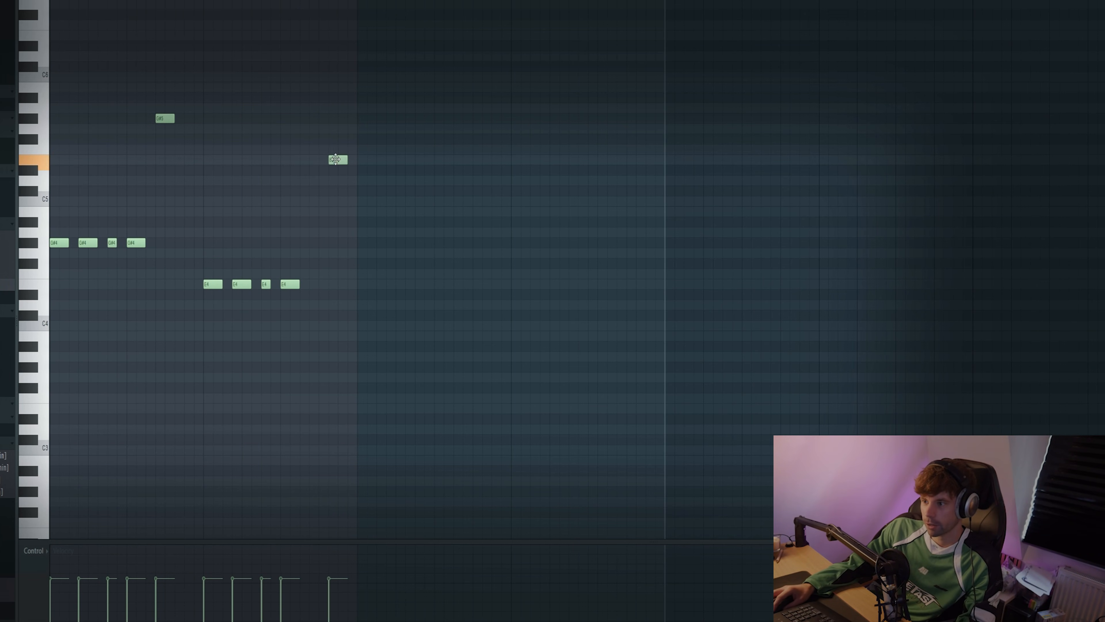
drag(355, 160, 347, 160)
click(314, 284)
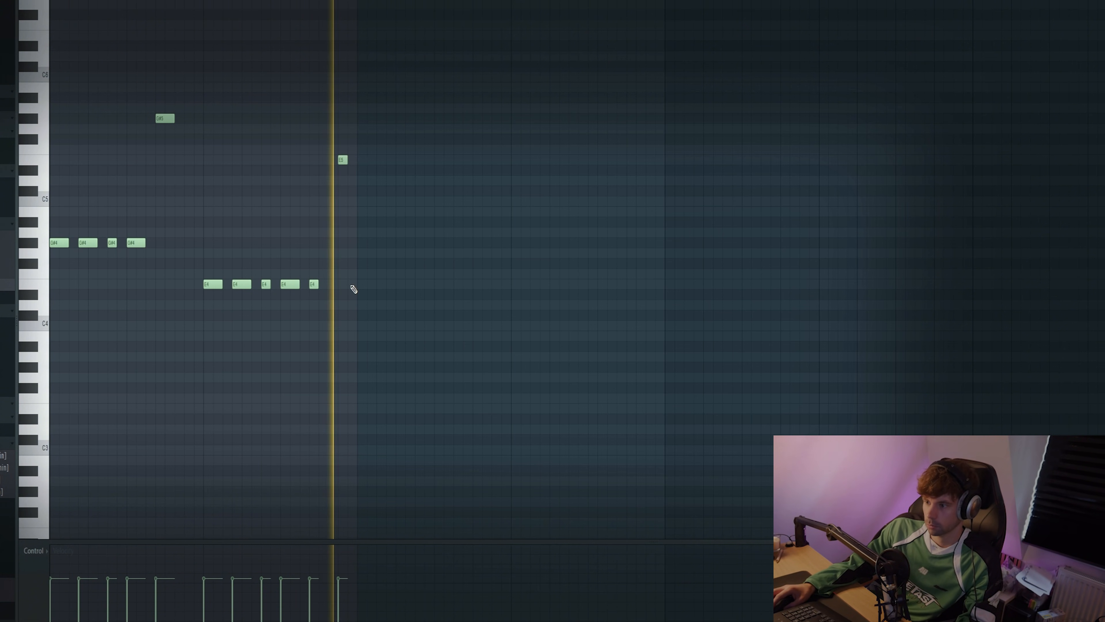
Step: Duplicate the two-bar bass phrase into bars 3 and 4, leaving all the notes selected
key(ctrl+a)
key(ctrl+b)
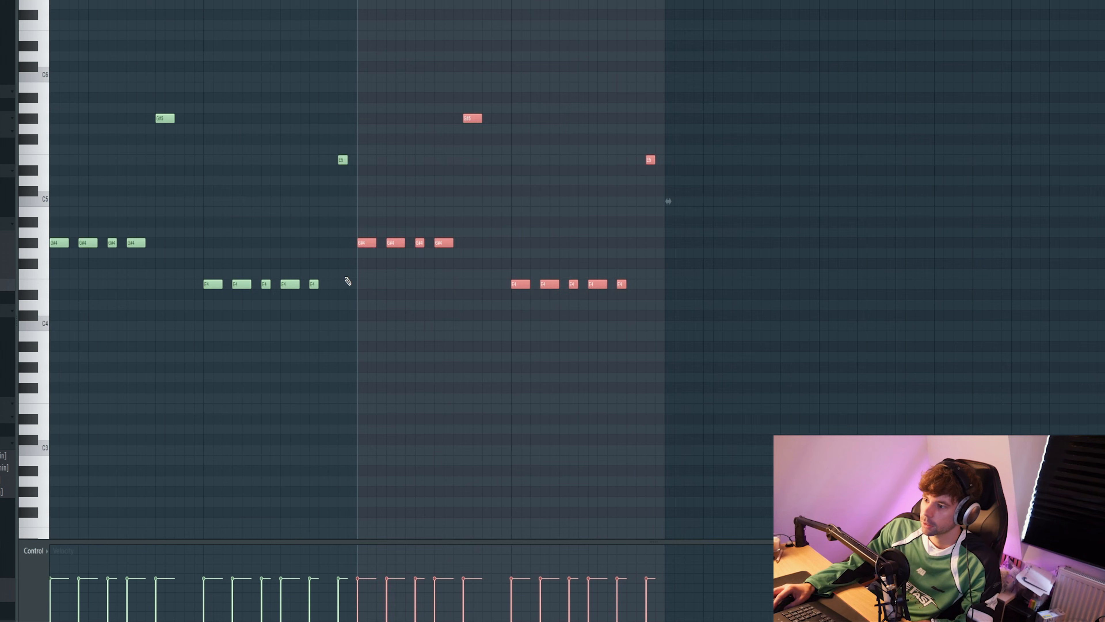
ctrl+right_click(380, 292)
scroll(390, 298, down, 3)
key(ctrl+a)
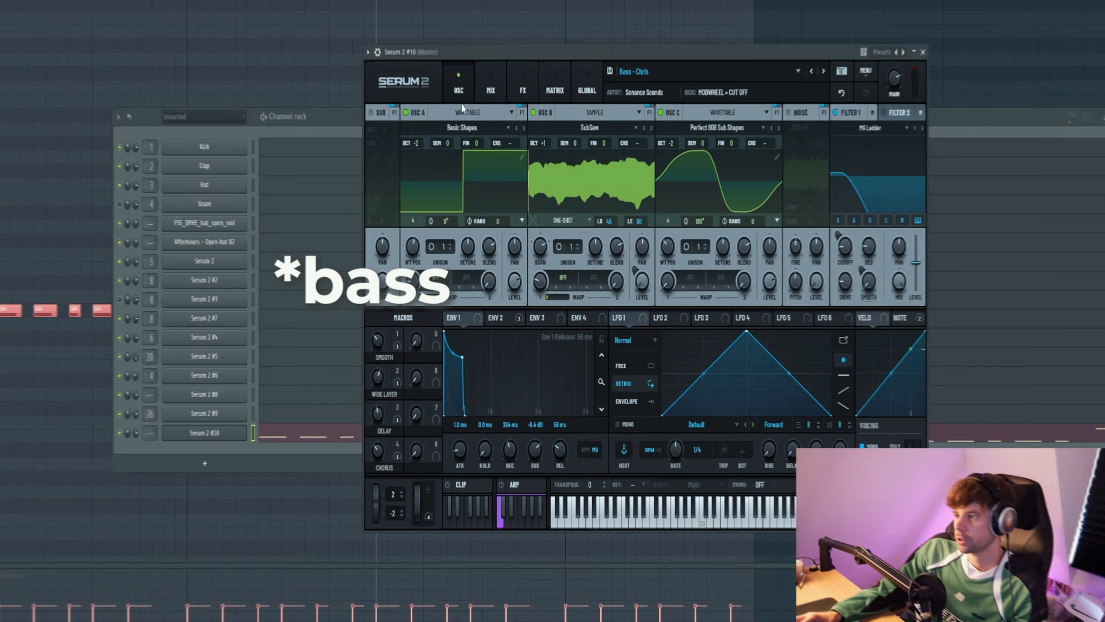
Step: Inspect the Bass - Chris mix and effects pages, and clone its channel to browse another preset on the copy
click(496, 107)
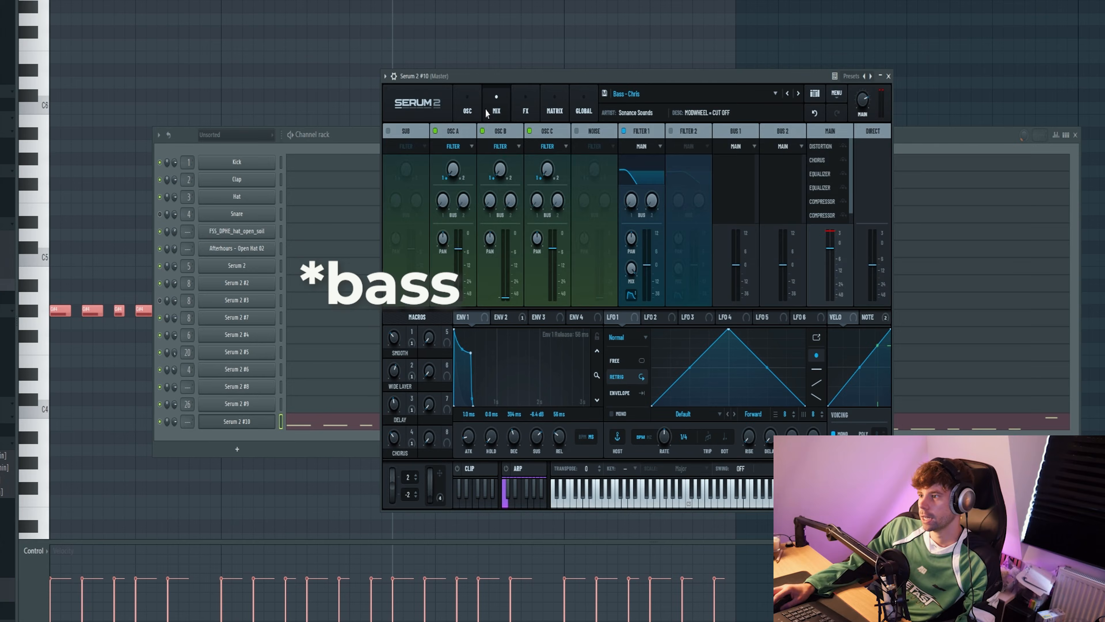
click(520, 104)
drag(518, 78, 455, 97)
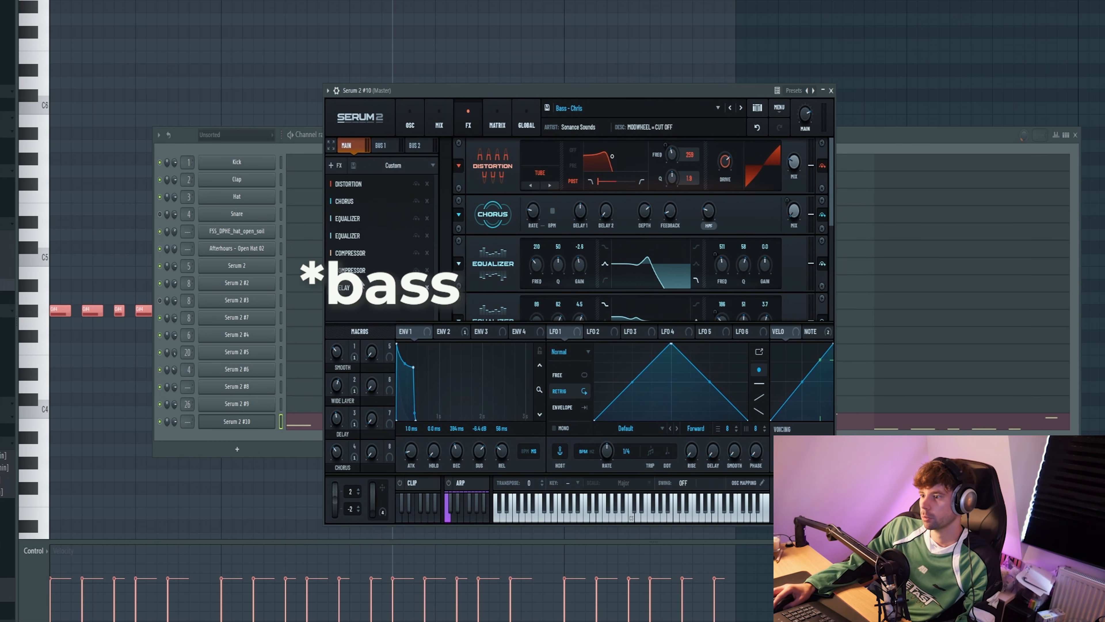
click(359, 236)
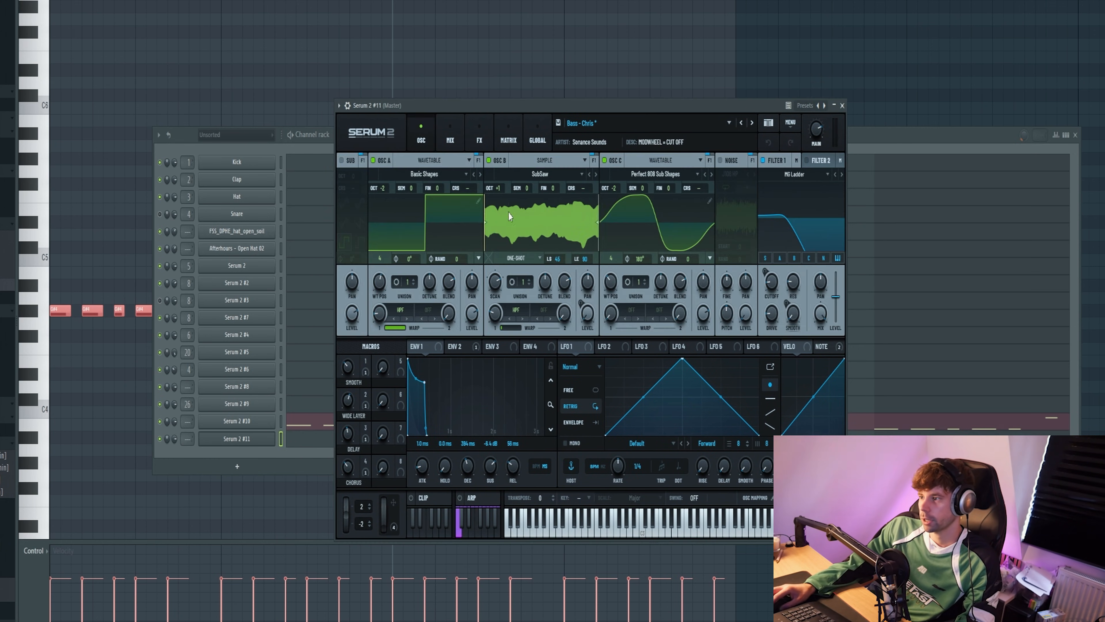
click(741, 123)
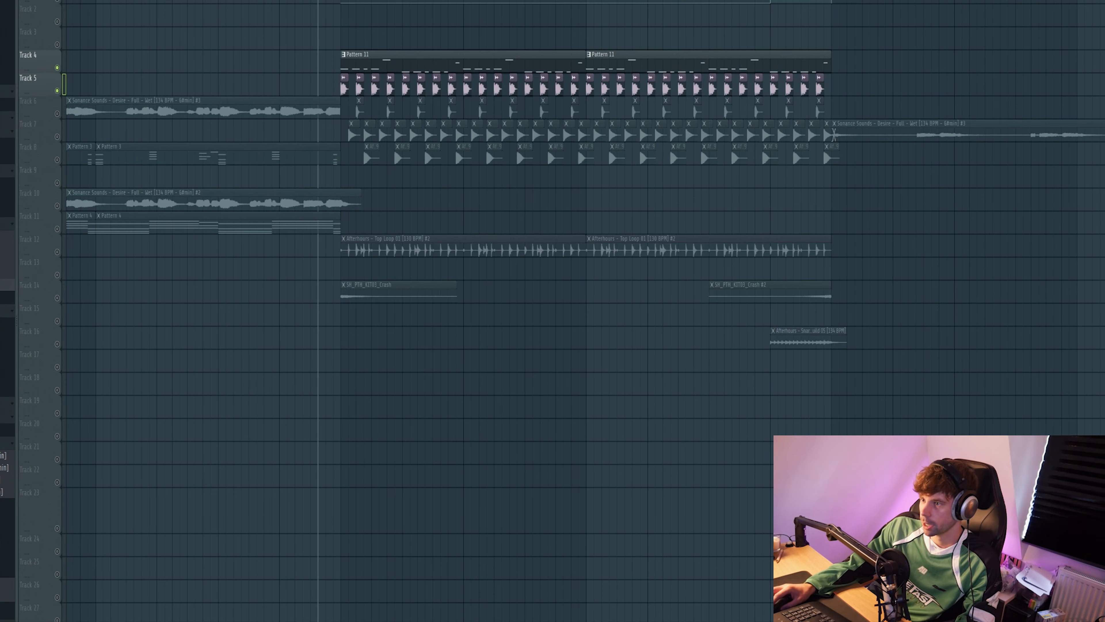
Step: Examine FabFilter Pro-C 2 and RBass on the KICK & BASS mixer track while the drum section plays
key(F9)
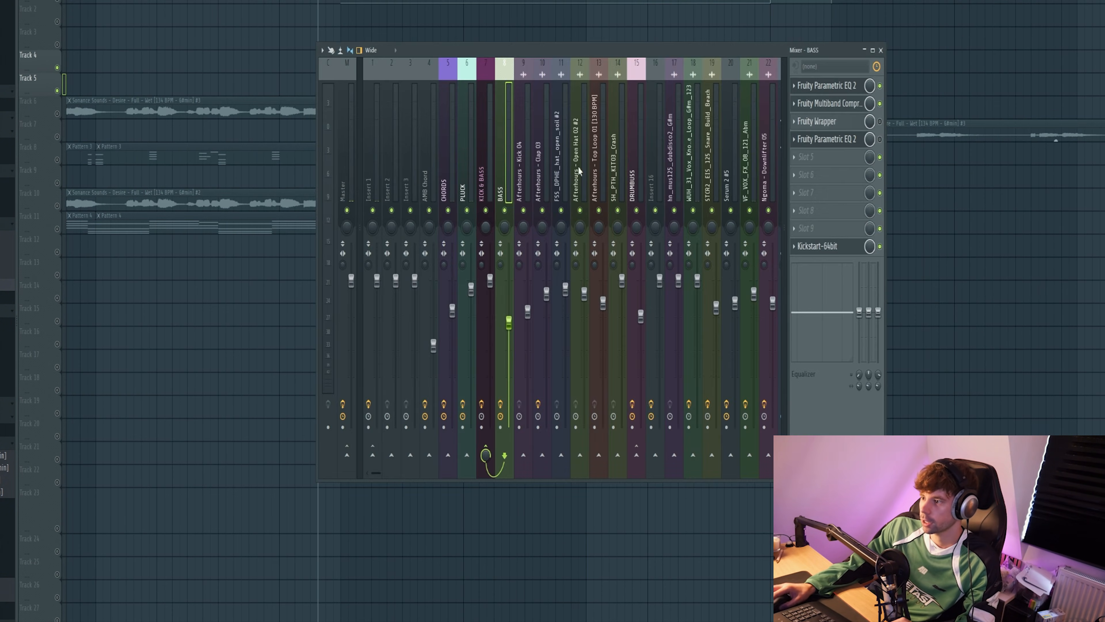
click(484, 184)
click(820, 85)
drag(288, 58, 562, 83)
key(space)
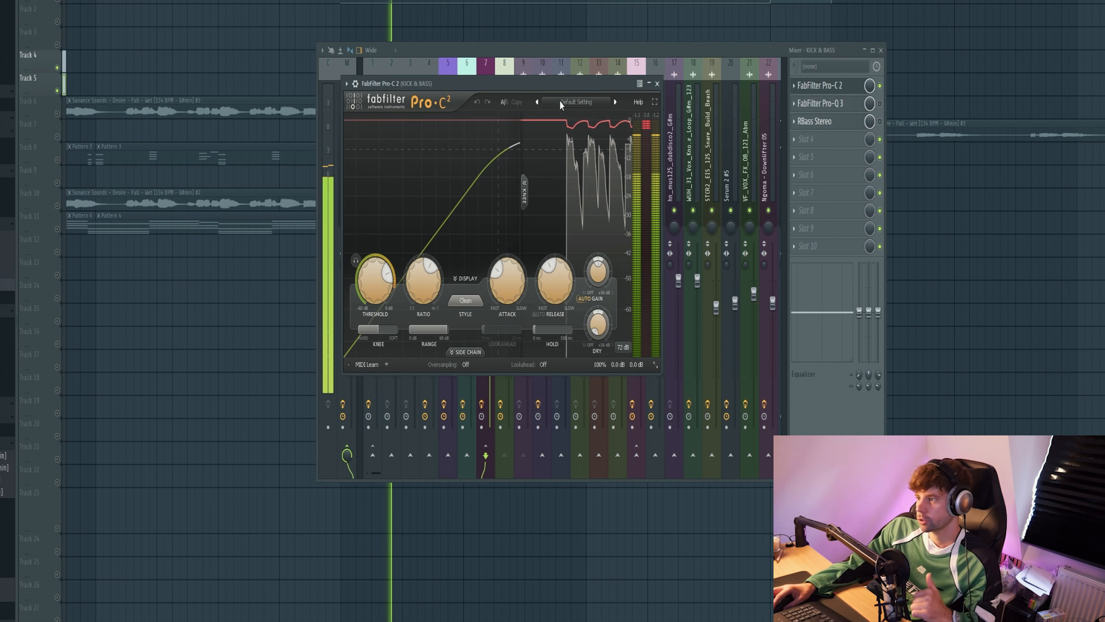
mouse_move(373, 90)
mouse_down()
mouse_move(351, 88)
mouse_move(367, 91)
mouse_up()
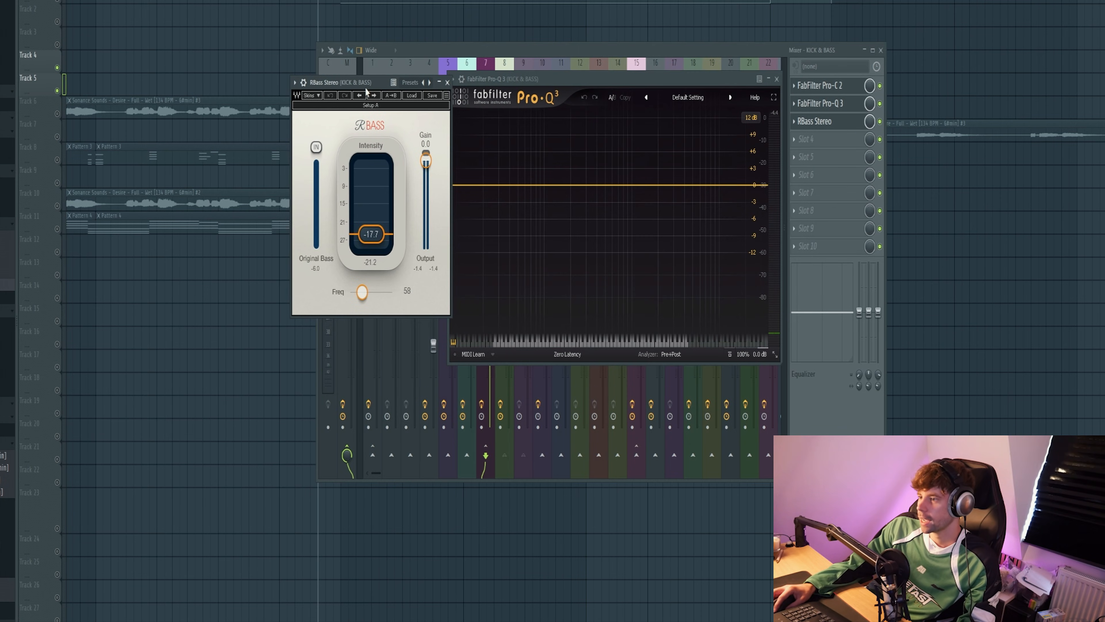
key(space)
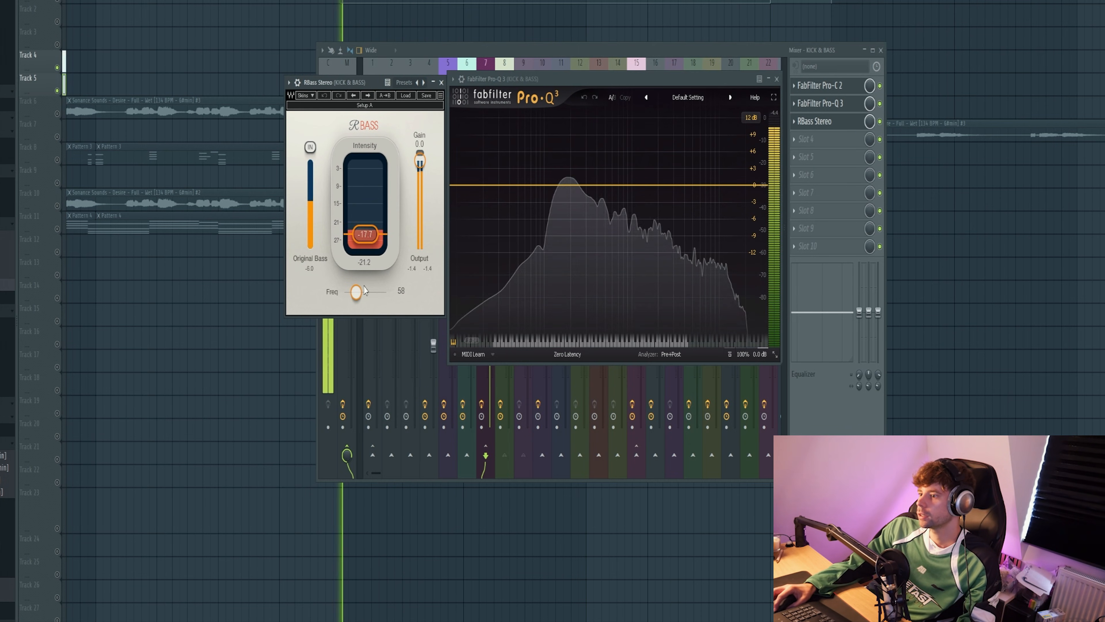
Step: Add a low-shelf band at about 25 Hz in FabFilter Pro-Q 3 on the KICK & BASS mixer track
click(491, 186)
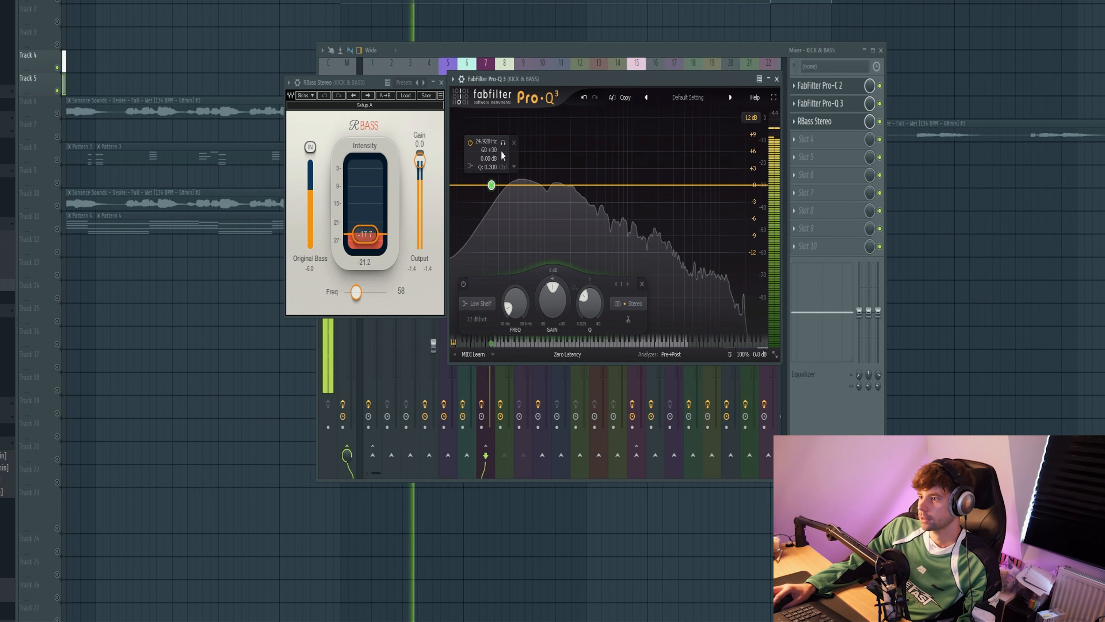
drag(501, 151, 535, 161)
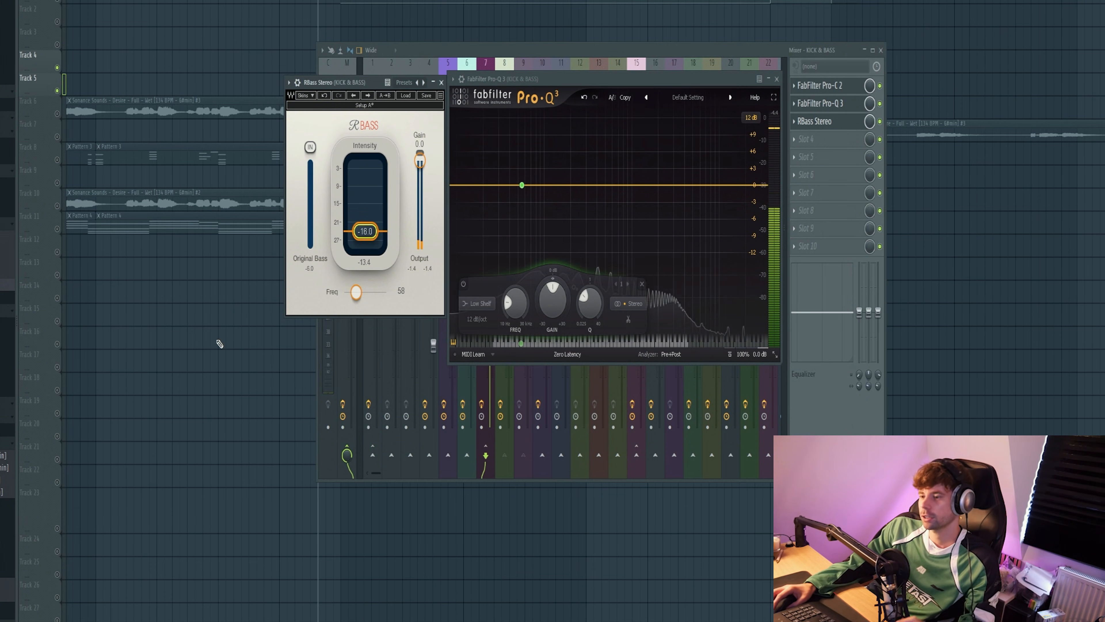
key(F12)
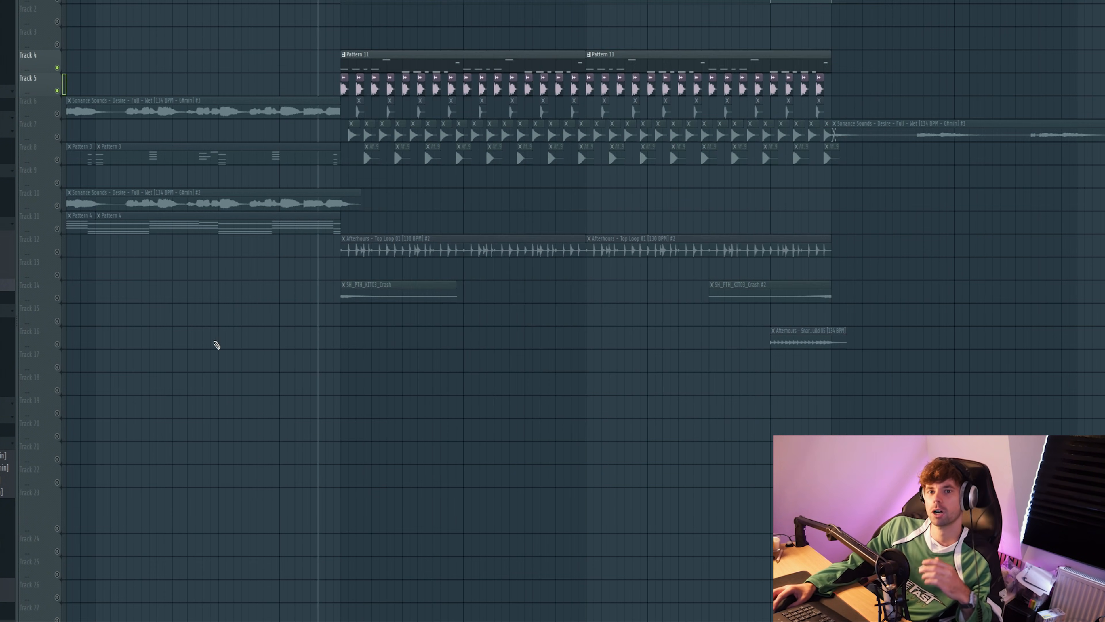
Step: Browse the Afterhours plucks in Serum 2 #4 from Pluck - Back It Up to Pluck - Don't Stop
scroll(351, 430, down, 3)
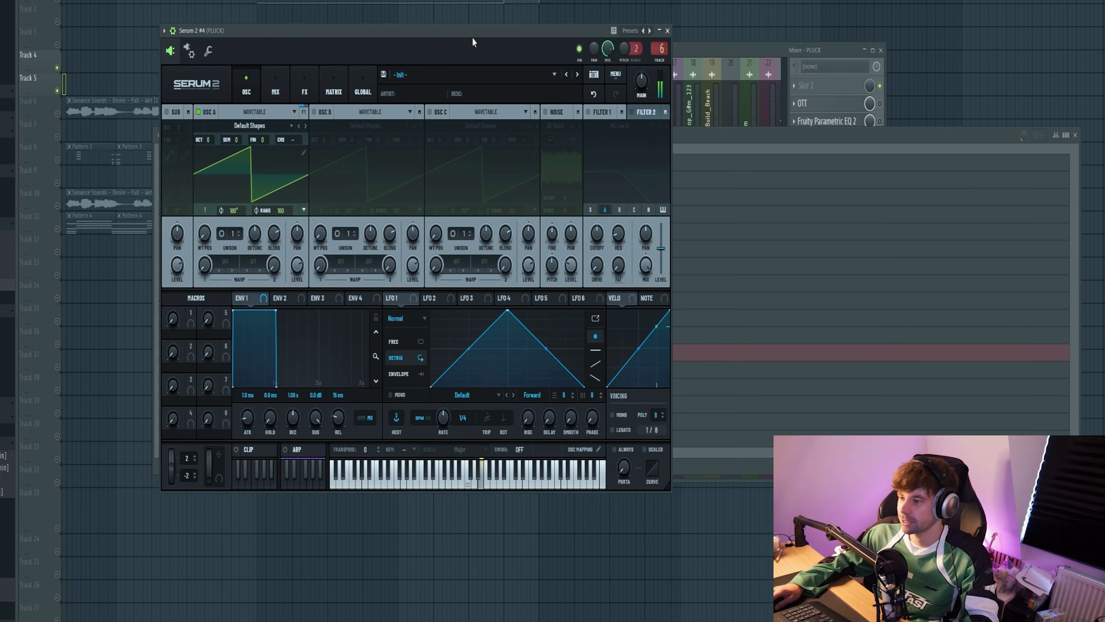
click(486, 74)
mouse_move(445, 144)
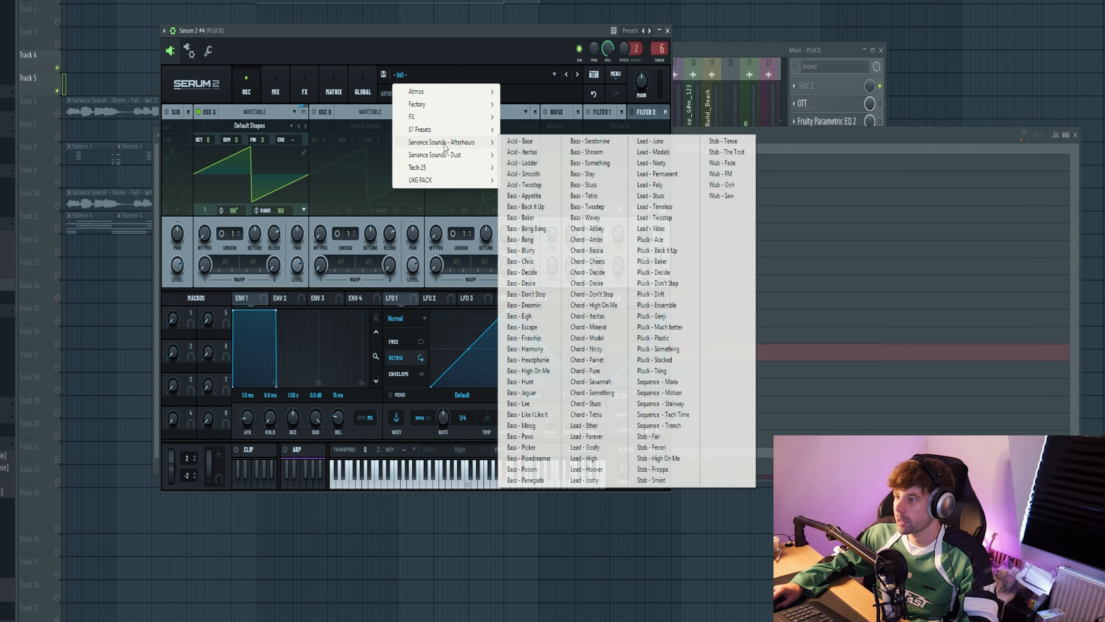
click(664, 250)
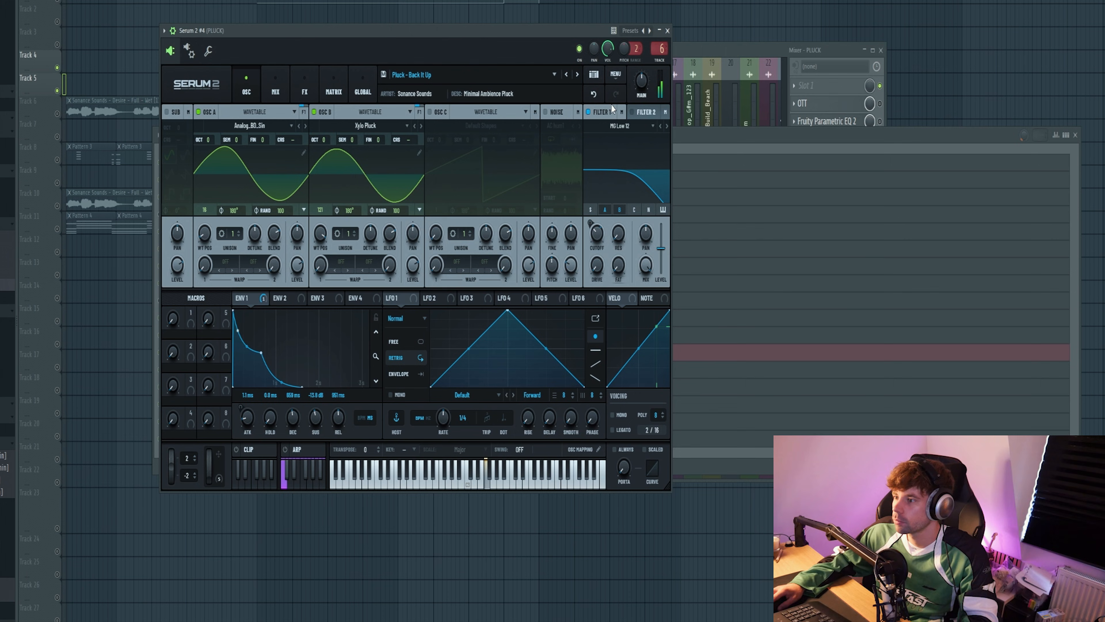
click(577, 75)
click(577, 75)
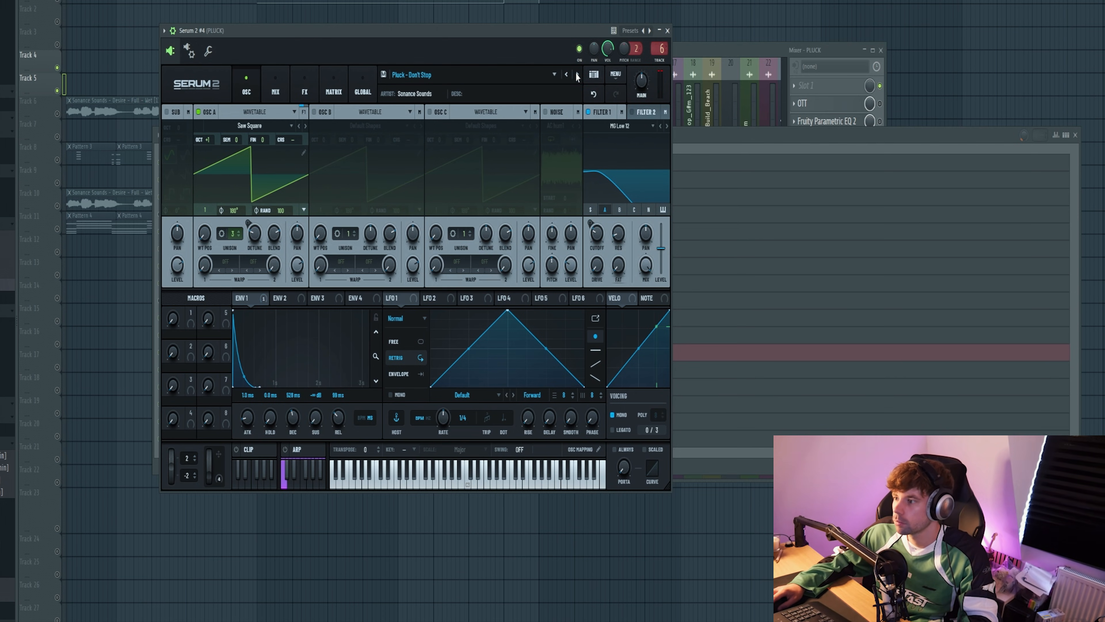
click(667, 31)
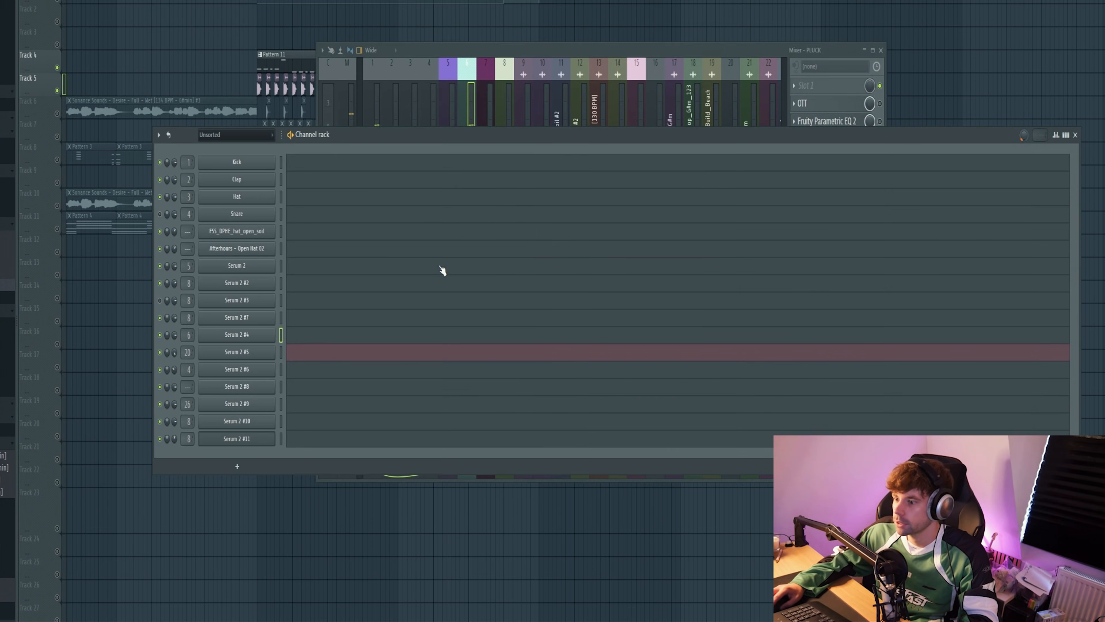
Step: Write a two-bar pluck melody of short C#5, D#5 and B4 notes for Serum 2 #4 and repeat it over four bars
click(289, 339)
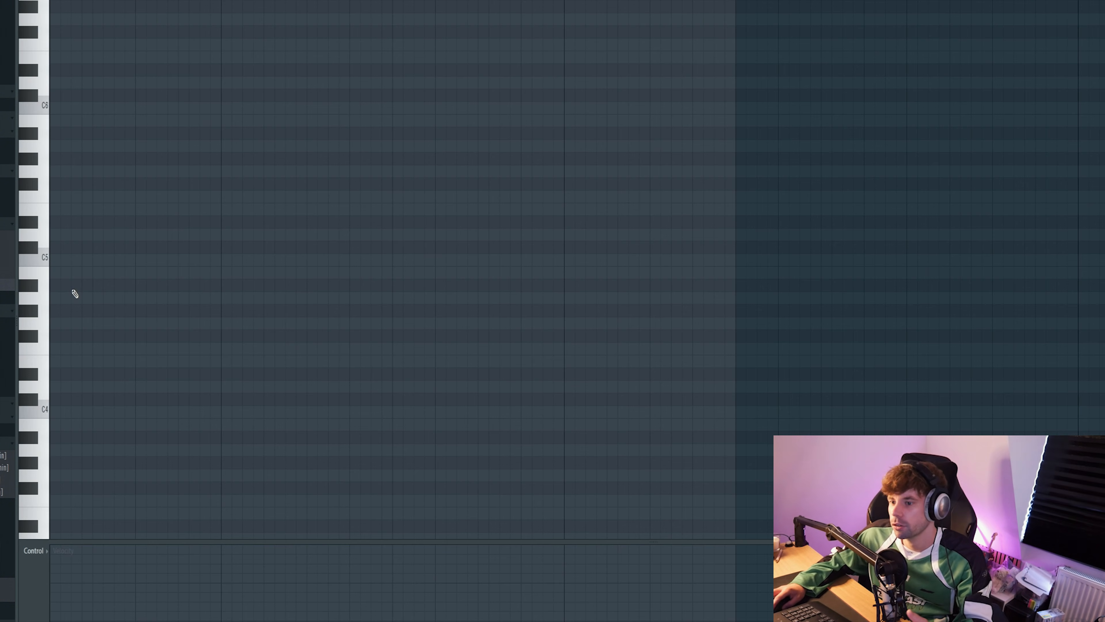
click(58, 305)
drag(82, 165, 44, 341)
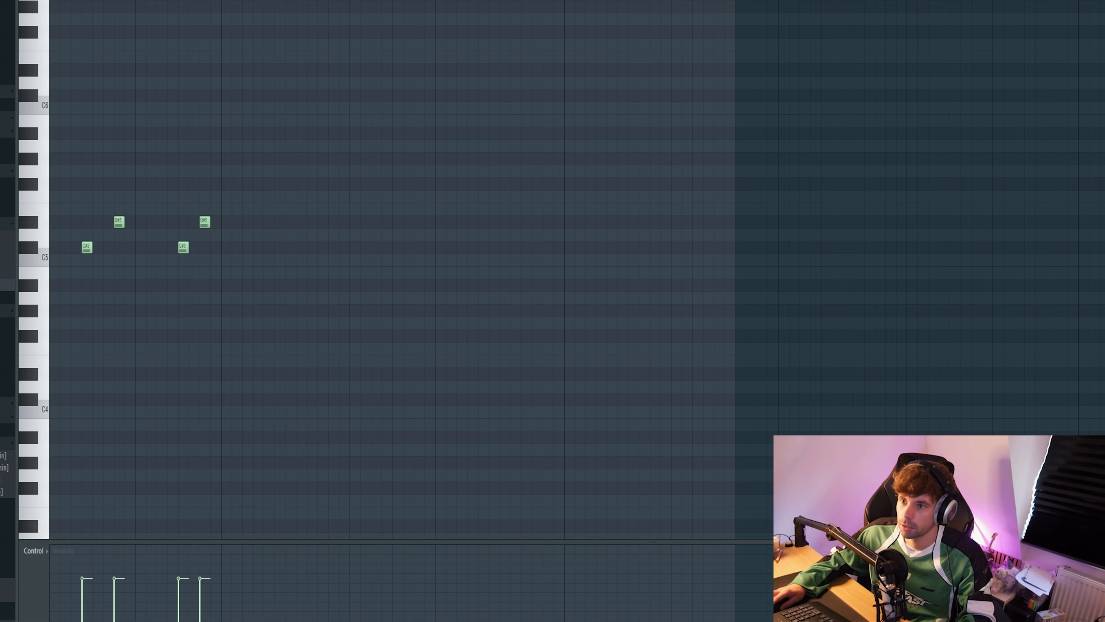
key(space)
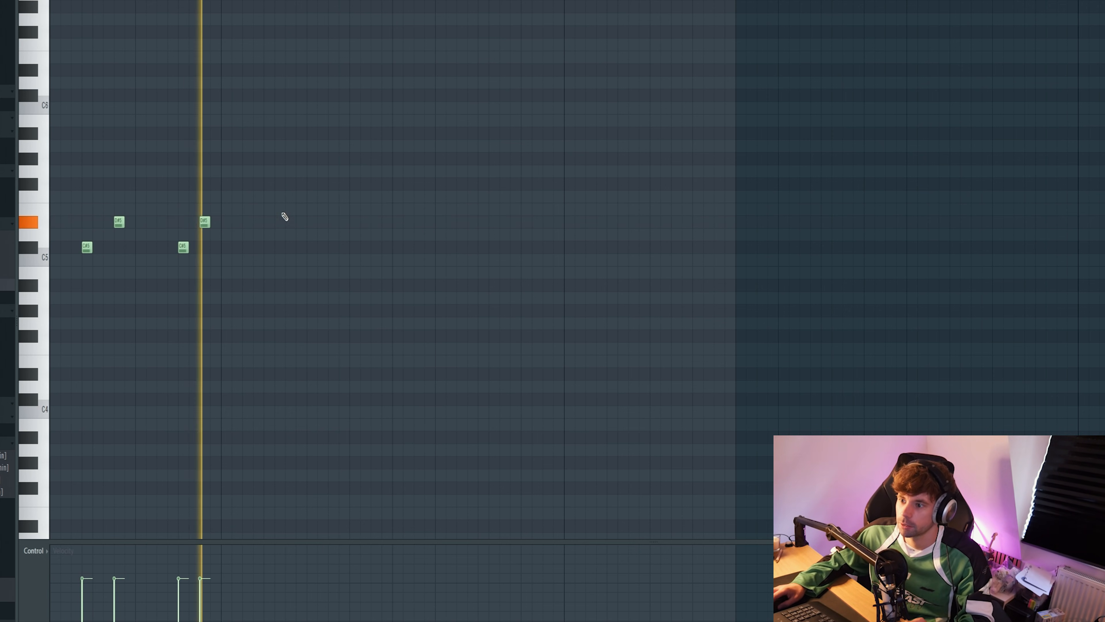
click(259, 247)
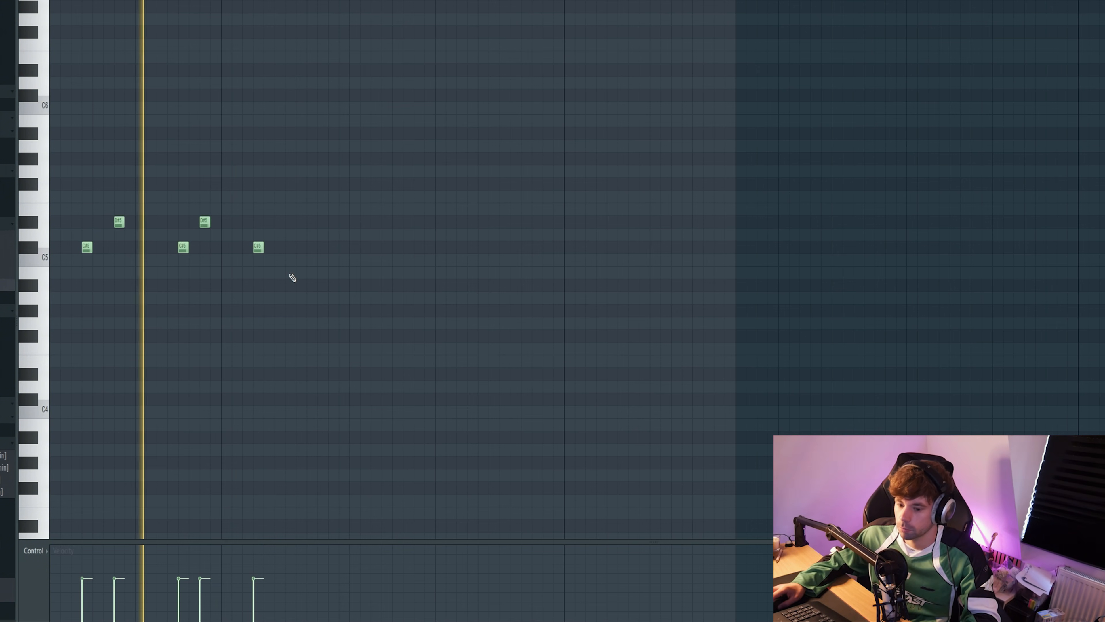
click(290, 274)
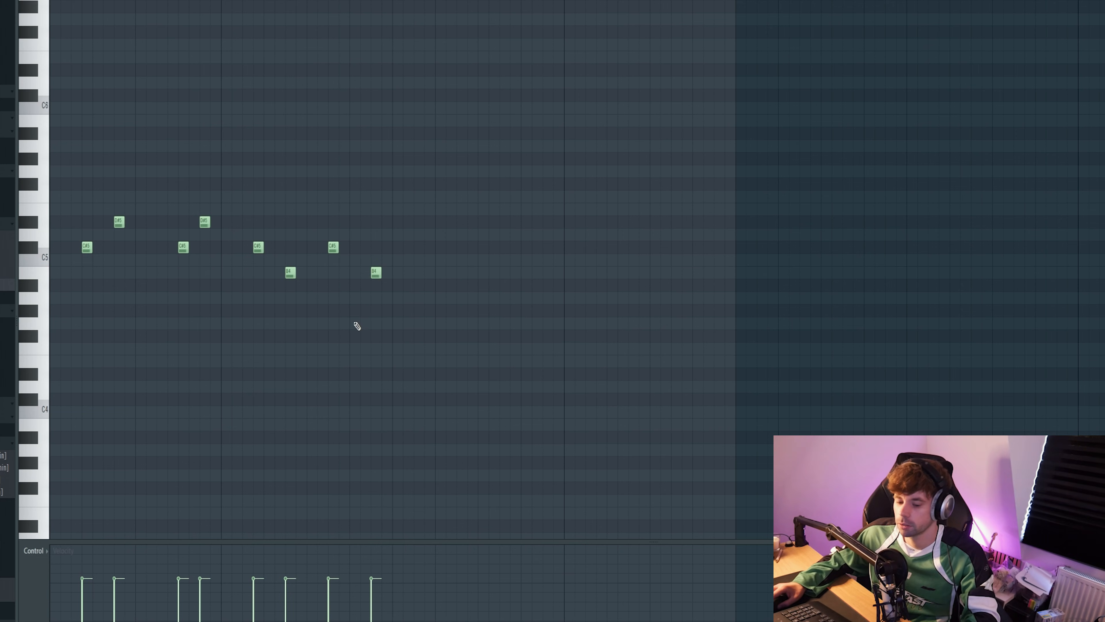
scroll(348, 324, up, 2)
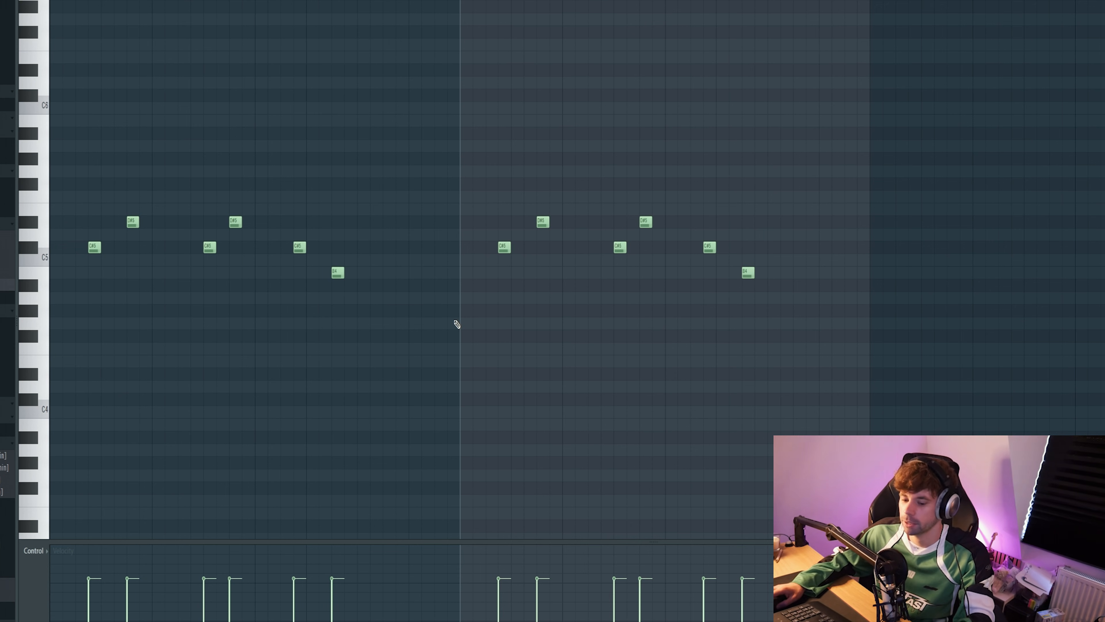
Step: Enable OTT on the PLUCK mixer track and play the pluck melody through it
key(F9)
click(879, 103)
click(811, 103)
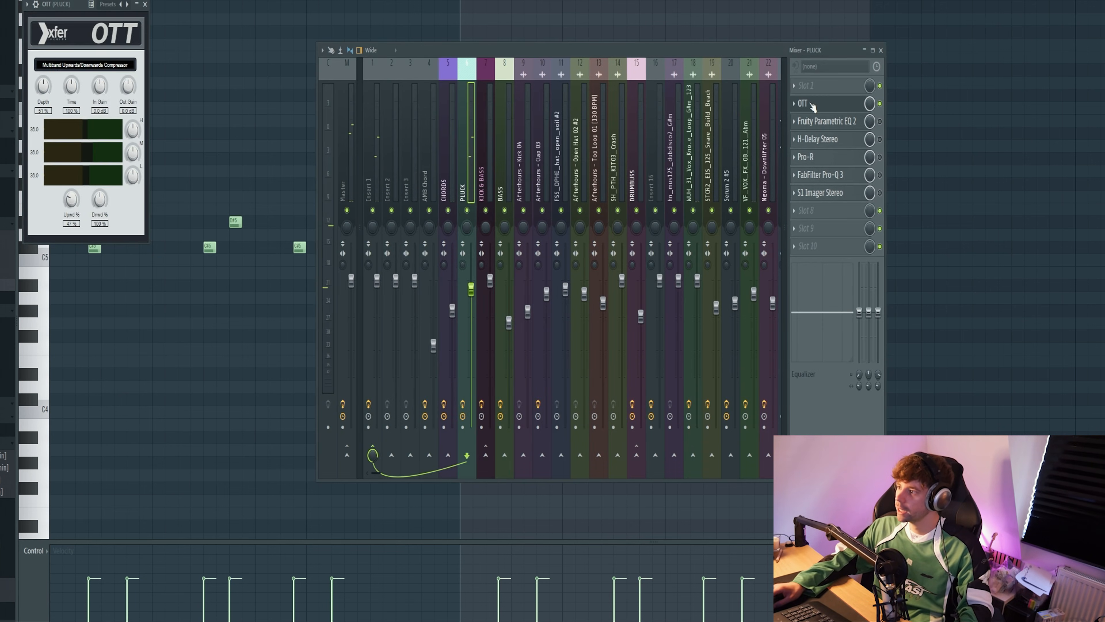
drag(109, 14, 406, 57)
key(space)
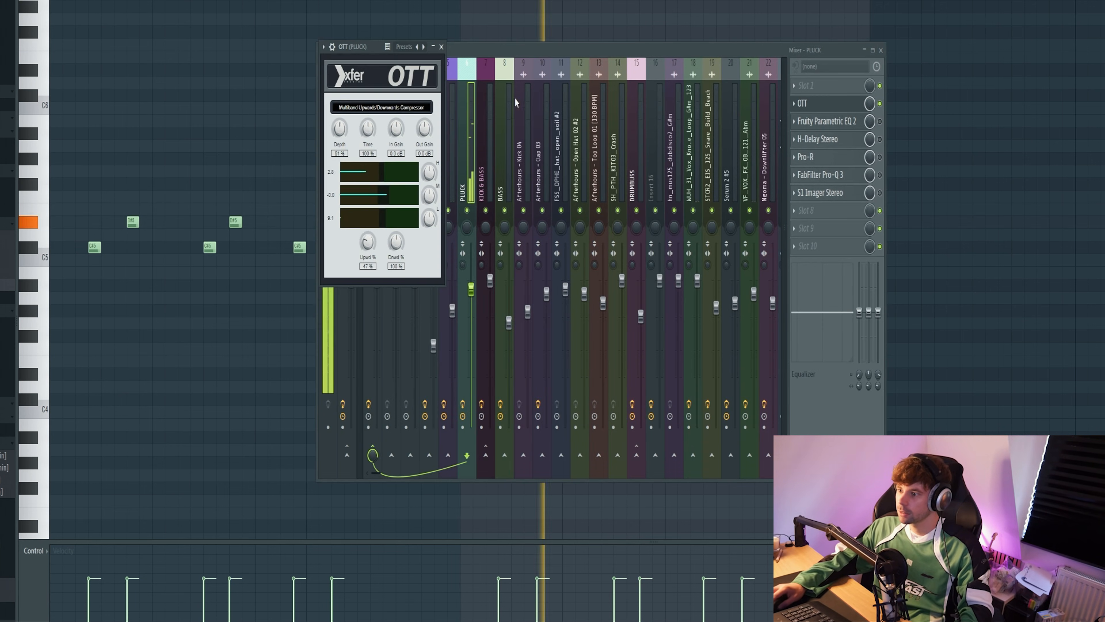
Step: Enable Fruity Parametric EQ 2 and H-Delay Stereo on the PLUCK mixer track and show the settings of both
click(878, 121)
click(832, 122)
drag(236, 113, 519, 112)
click(880, 140)
click(855, 139)
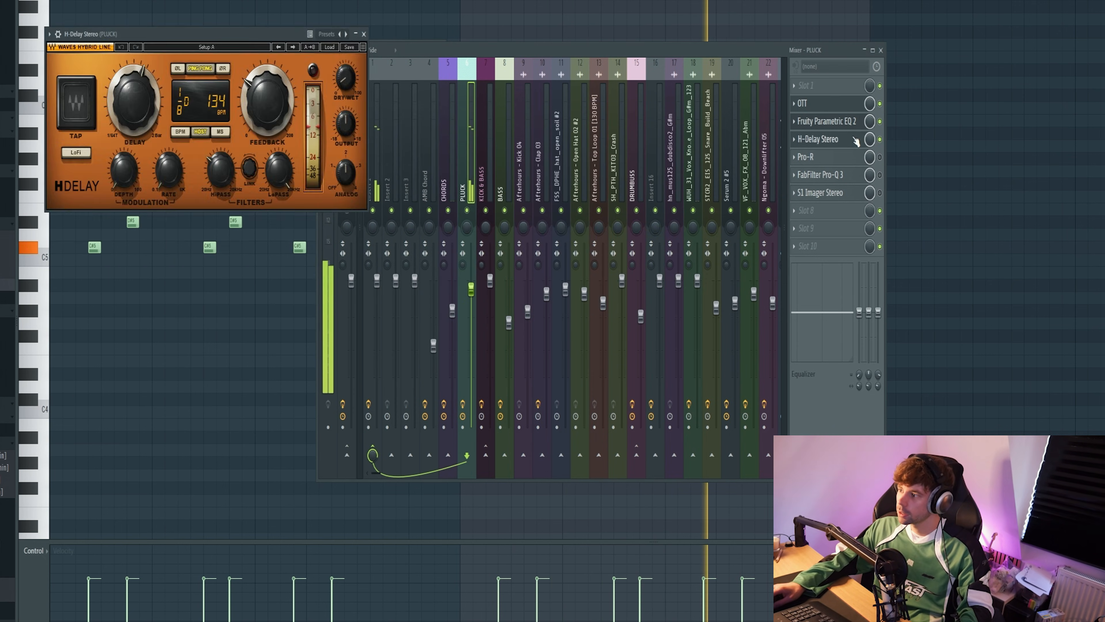
drag(214, 33, 515, 72)
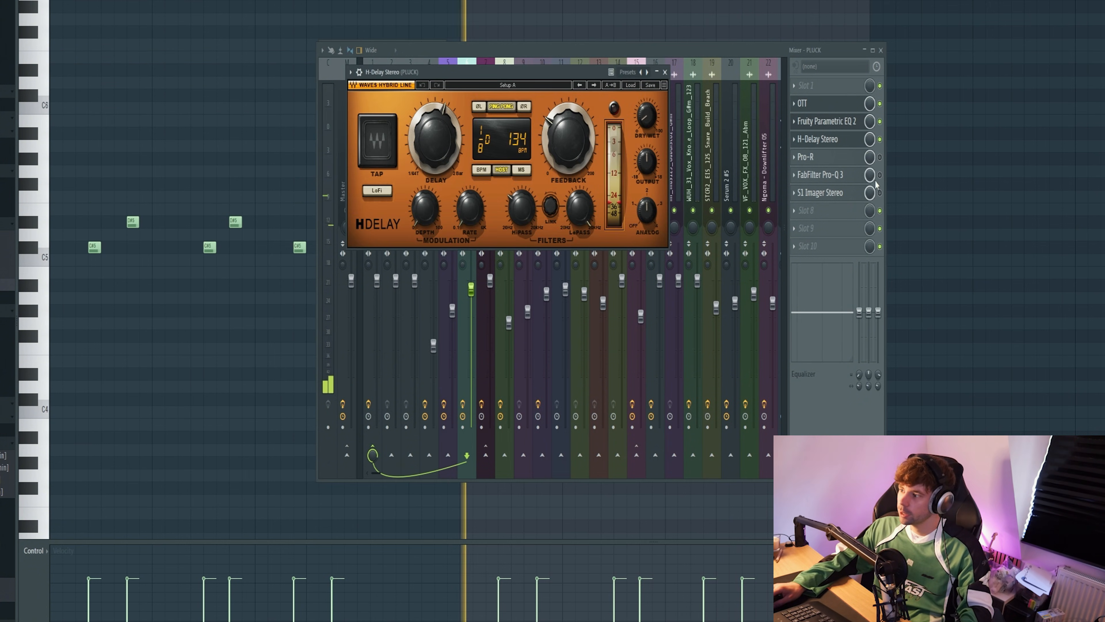
Step: Enable Pro-R and S1 Imager Stereo on the PLUCK mixer track and show the settings of both
click(880, 157)
click(837, 157)
drag(333, 49, 587, 78)
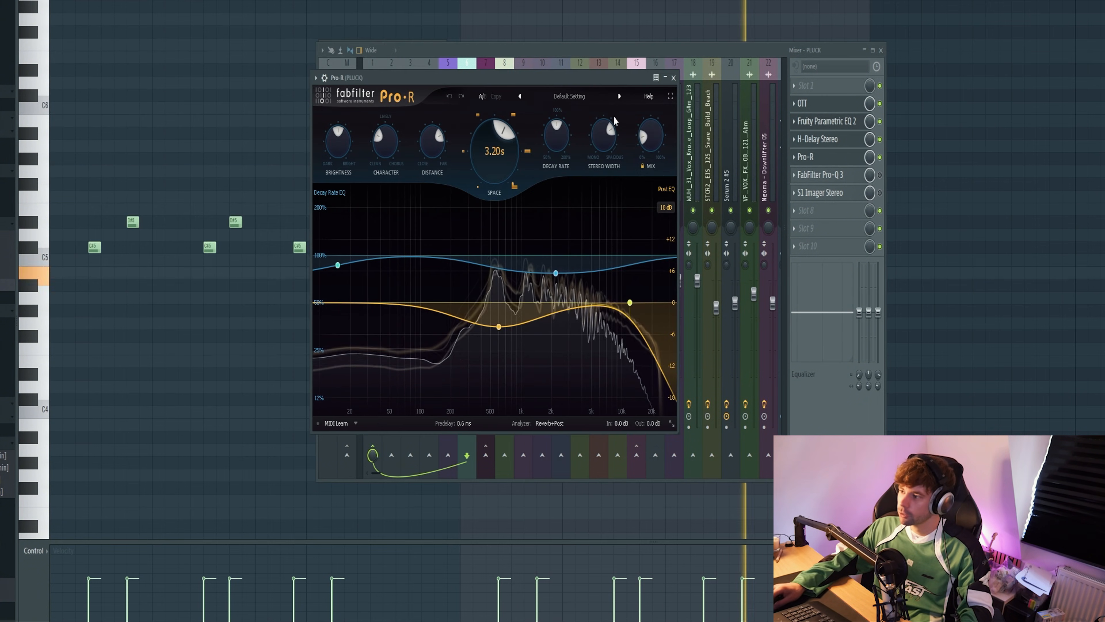
click(674, 77)
click(879, 192)
click(820, 192)
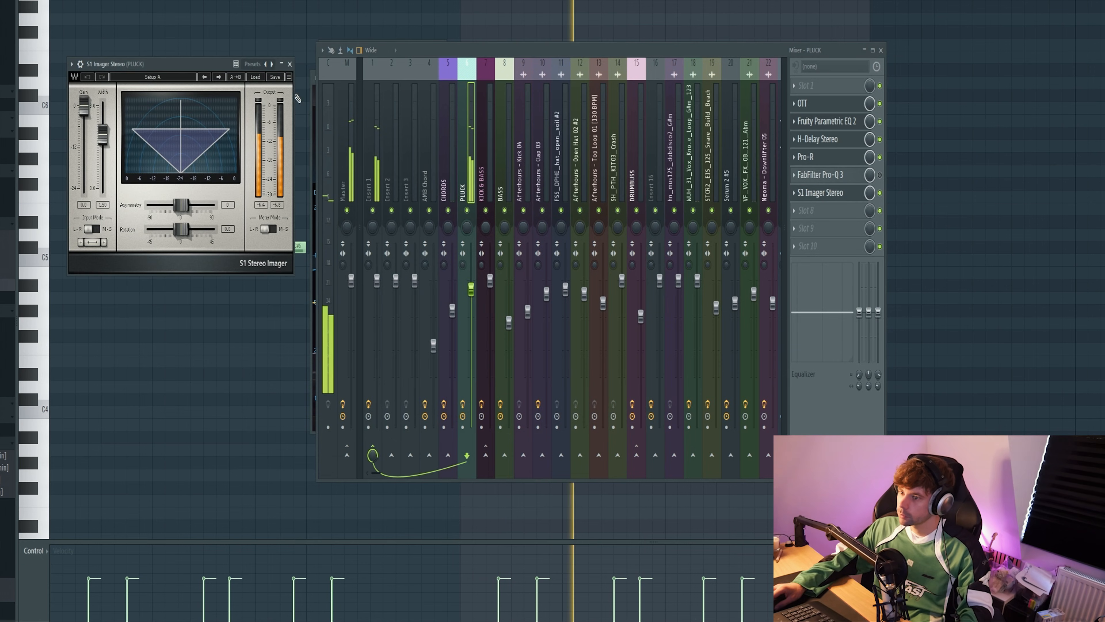
drag(183, 63, 562, 118)
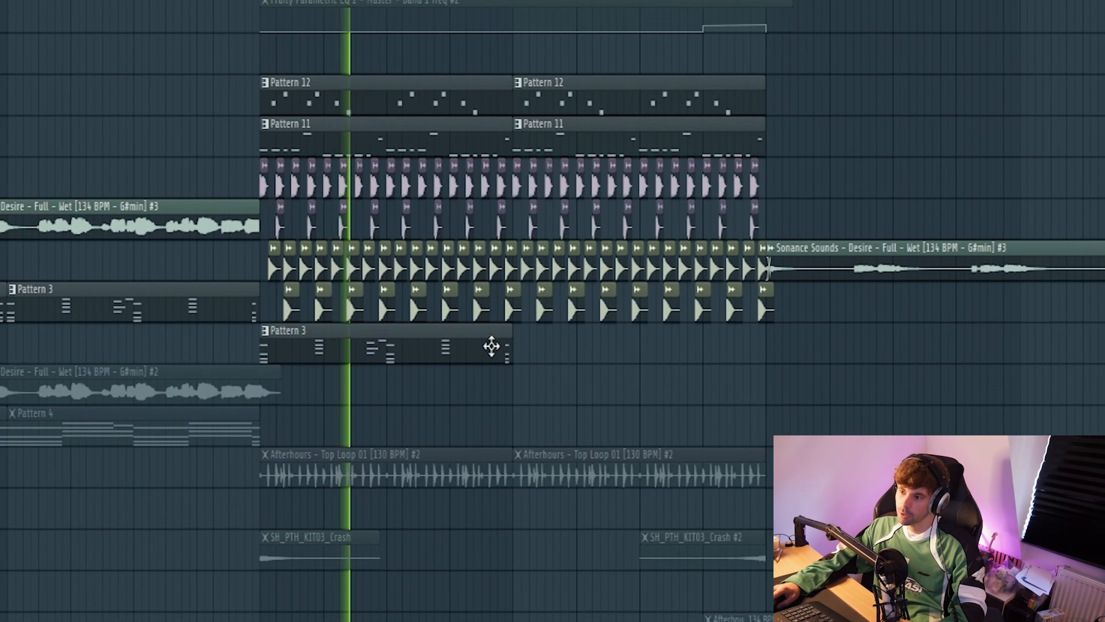
Step: Repeat the Pattern 3 chord clip on Track 9 at bar 25 and duplicate the pair to fill bars 29 to 37
drag(441, 266, 511, 252)
drag(604, 354, 771, 363)
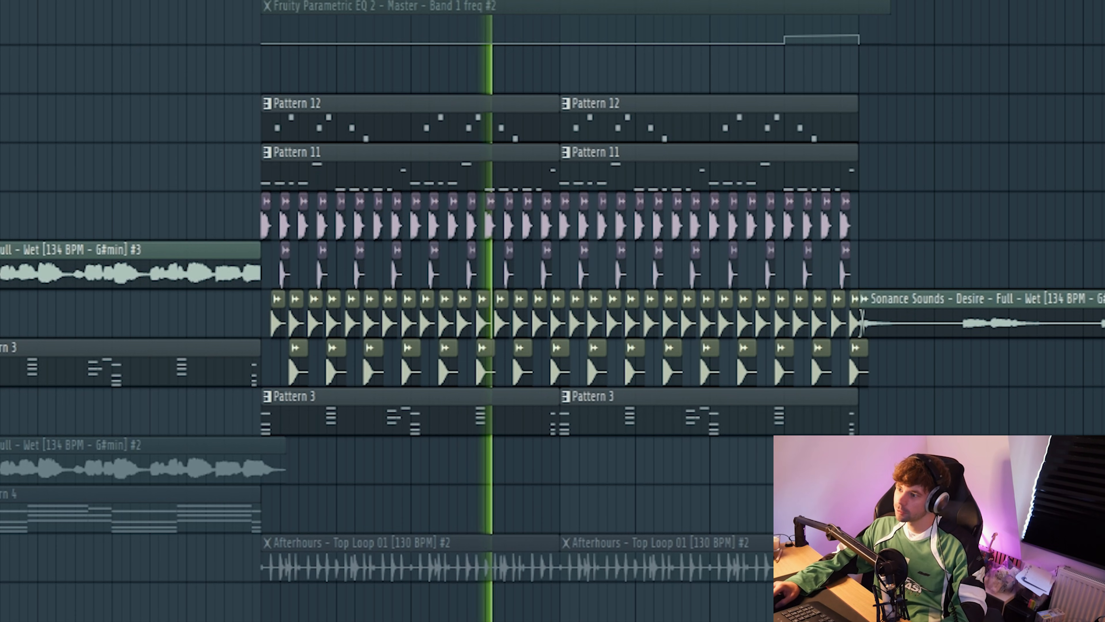
key(space)
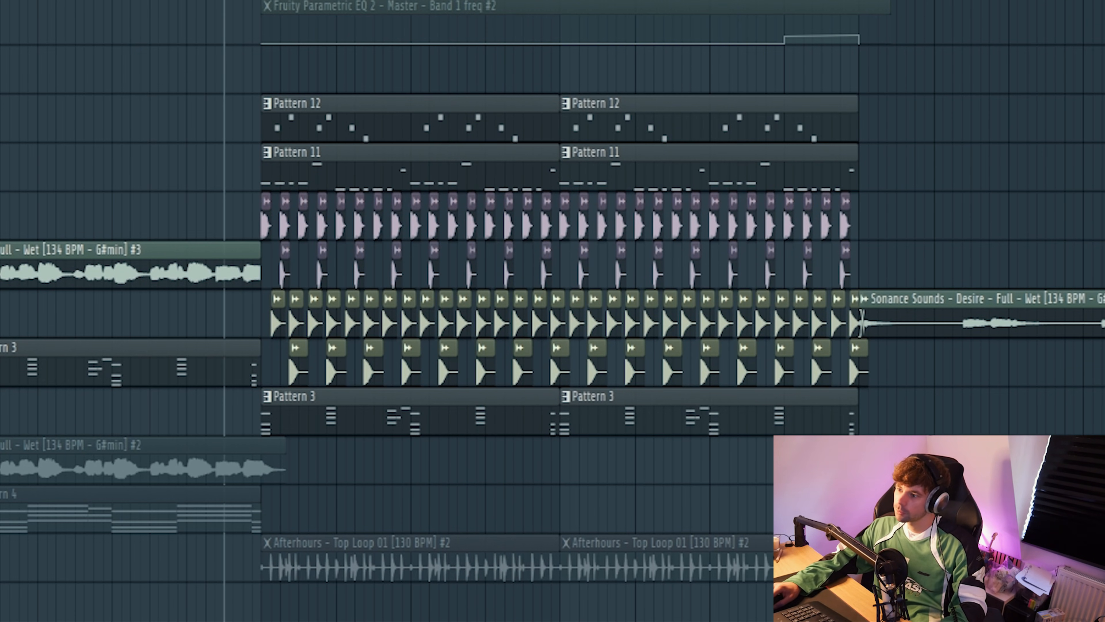
drag(934, 460, 470, 400)
key(ctrl+b)
Step: Duplicate the Pattern 11 and kick clips on Tracks 4 and 5 to bars 29 to 37 and loop that range
drag(960, 170, 307, 163)
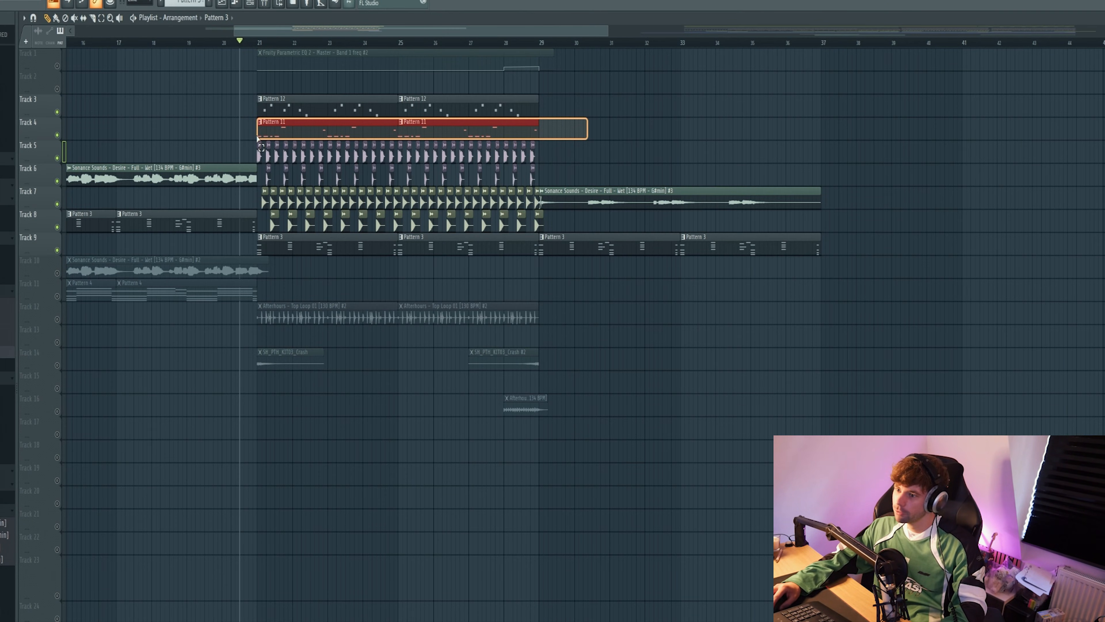
drag(258, 137, 259, 150)
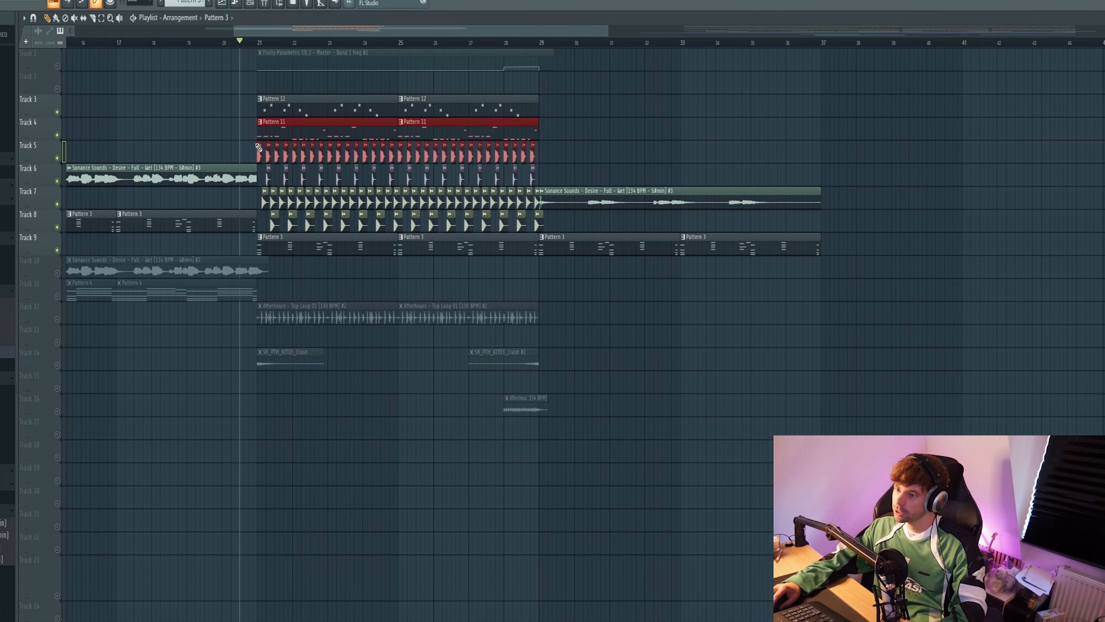
key(ctrl+b)
drag(558, 132, 563, 131)
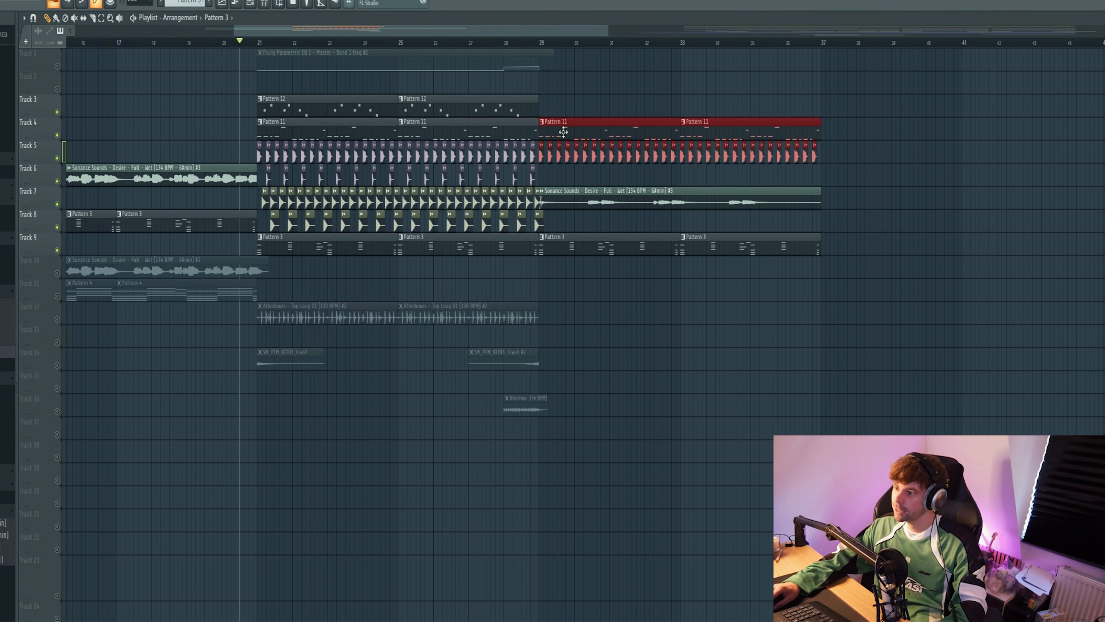
key(ctrl+Return)
ctrl+click(607, 87)
key(space)
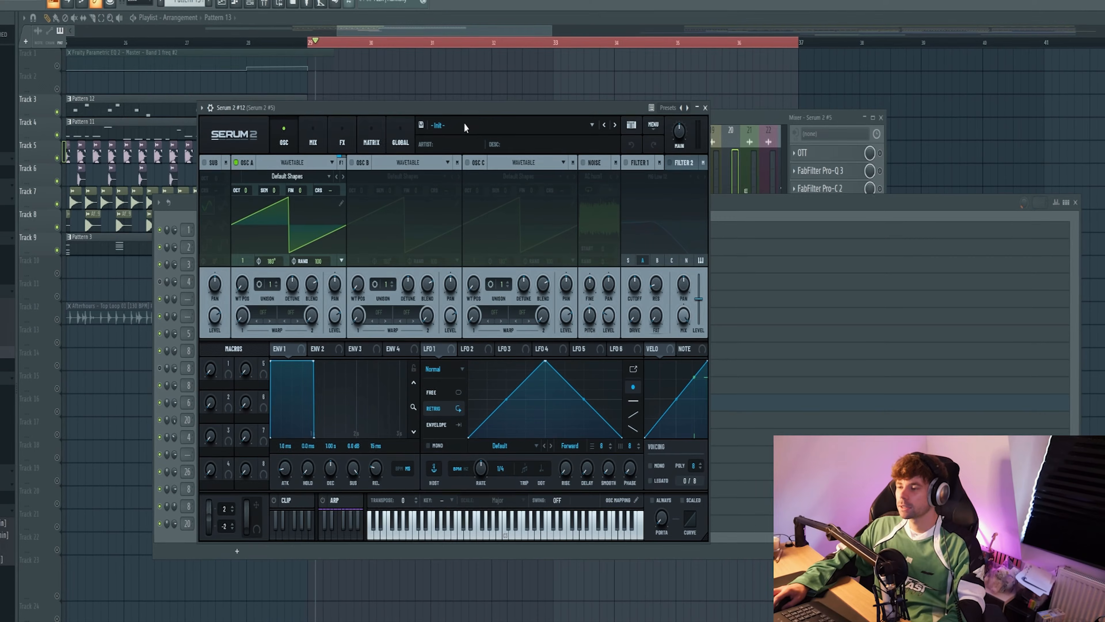
Step: Load the Pluck - Baker preset from the Sonance Sounds Afterhours bank into Serum 2 #12
click(496, 125)
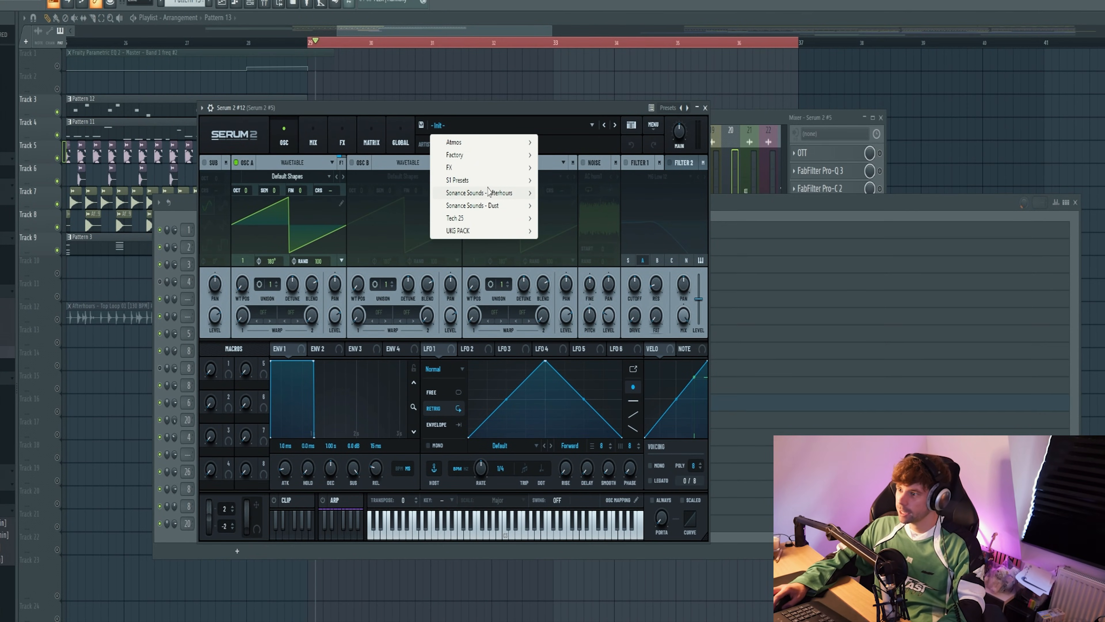
mouse_move(488, 191)
click(627, 278)
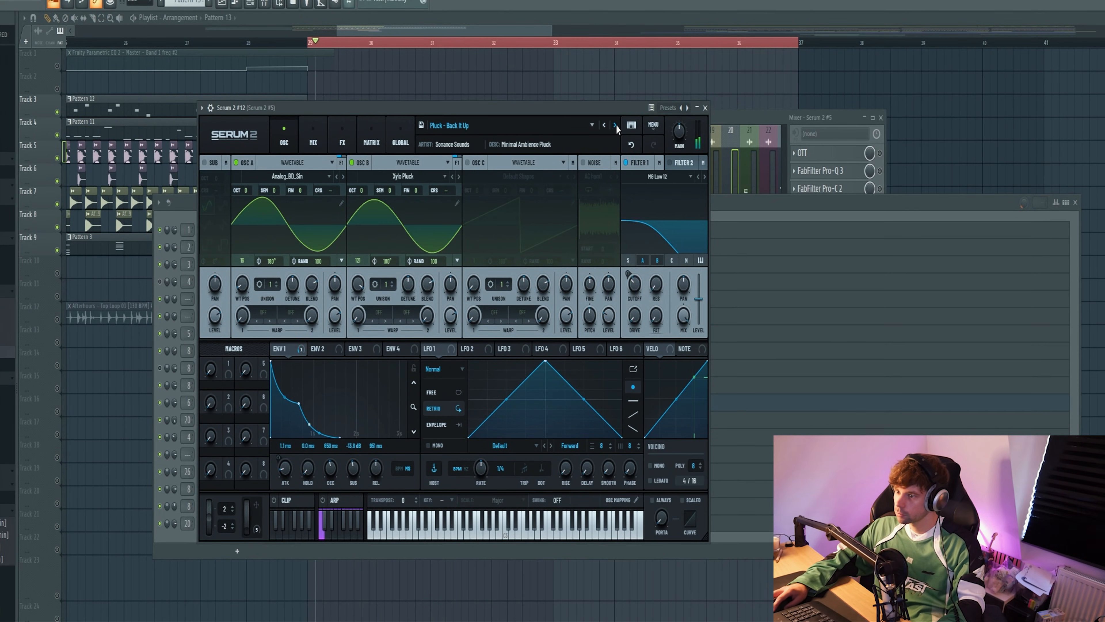
click(616, 126)
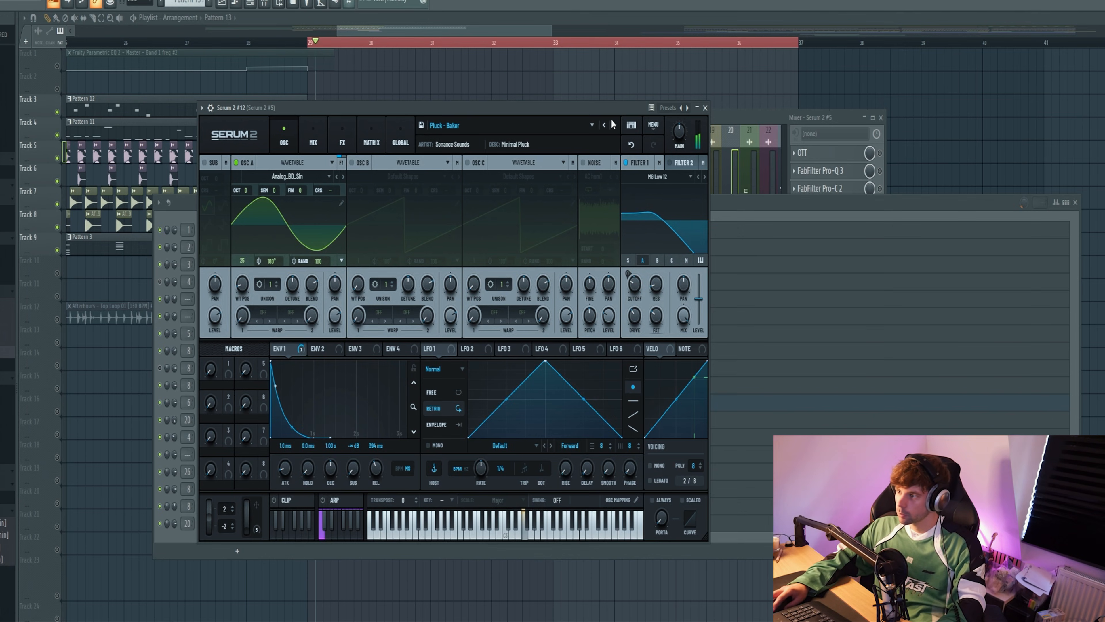
drag(610, 118, 760, 114)
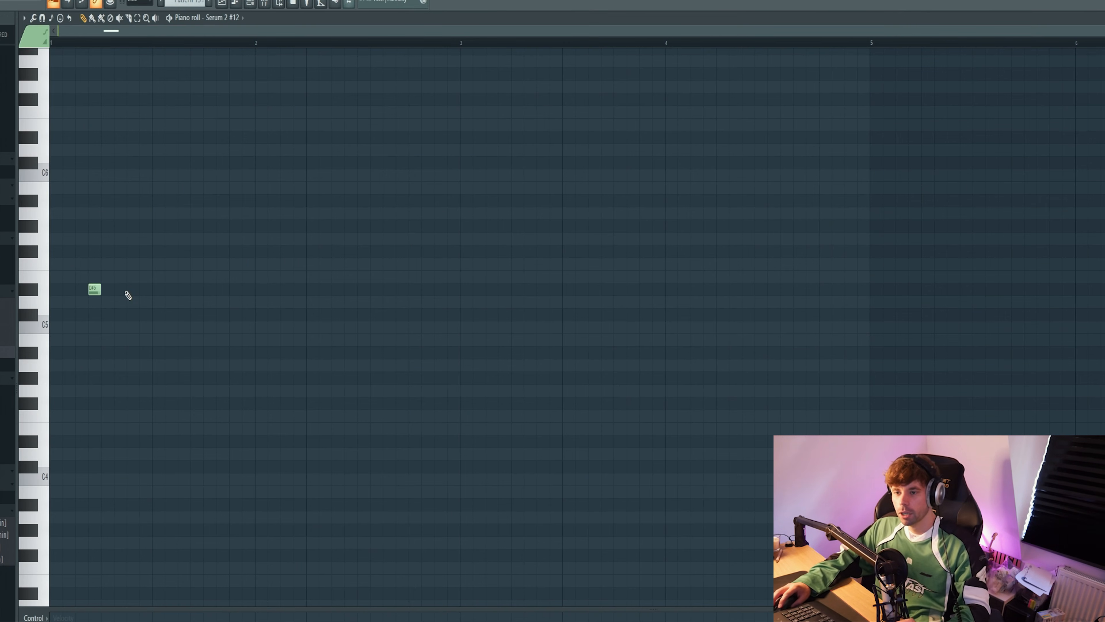
Step: Write a two-bar rhythm of short D#5 notes for Serum 2 #12 and repeat it over four bars
click(126, 289)
click(155, 290)
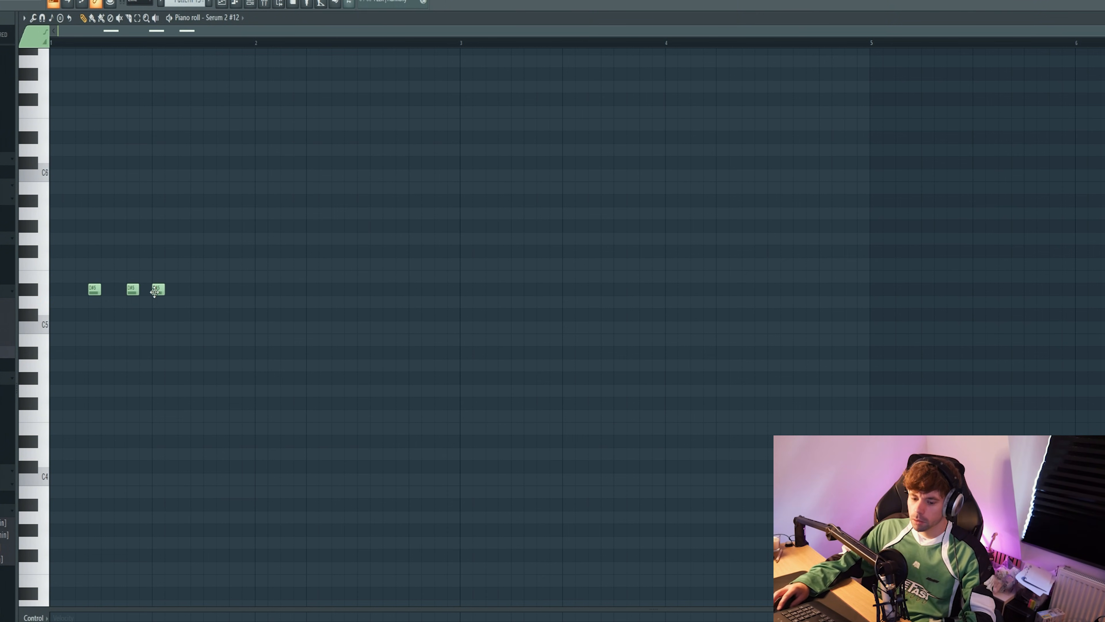
key(space)
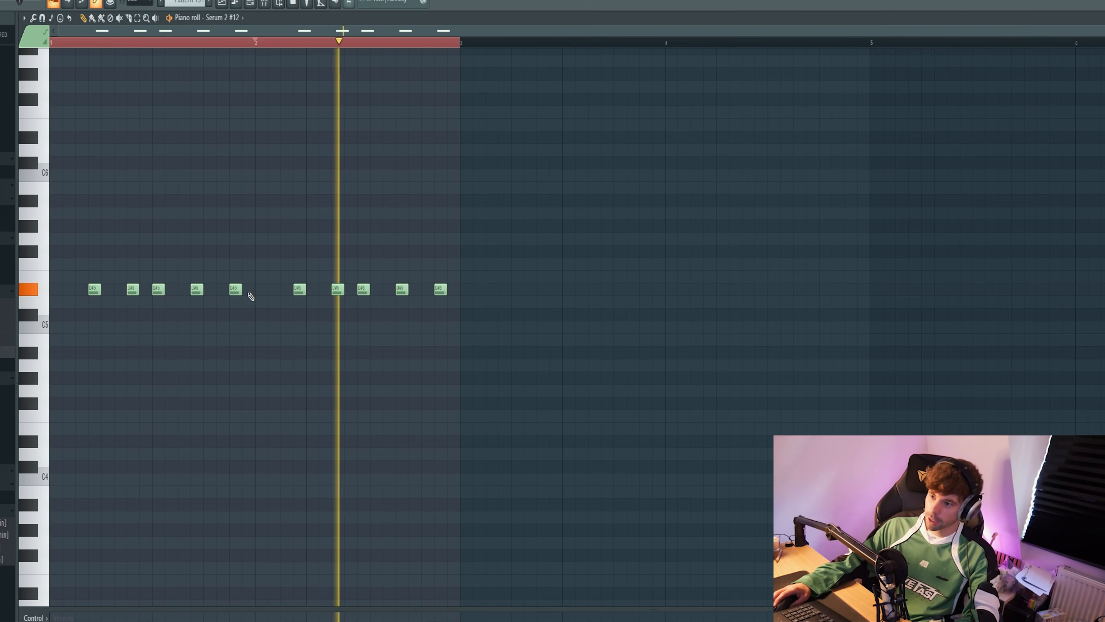
key(ctrl+b)
key(space)
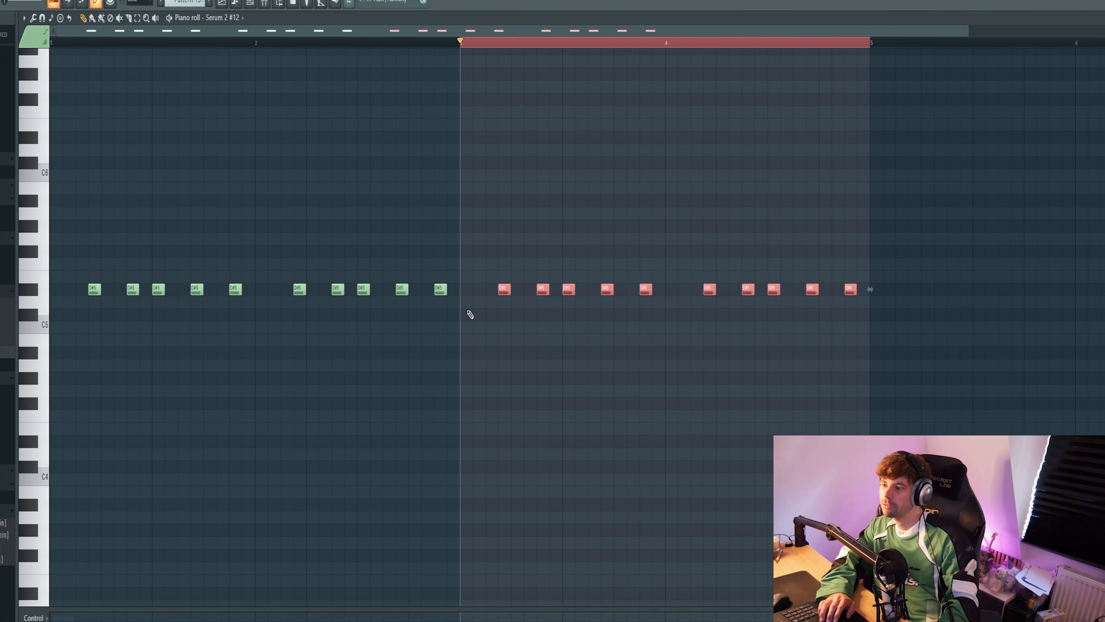
Step: Transpose the copied pluck notes to G#5 in bar 3 and F#5 in bar 4 while the melody plays
key(shift+Up)
key(shift+Up)
key(shift+Up)
key(shift+Up)
key(shift+Up)
key(space)
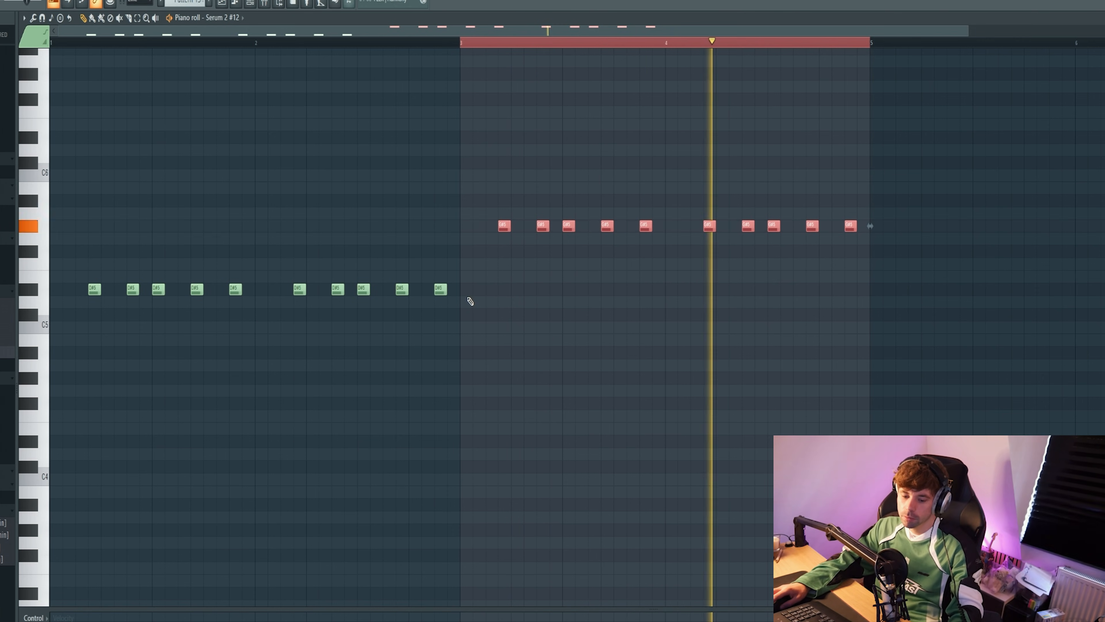
drag(677, 306, 908, 137)
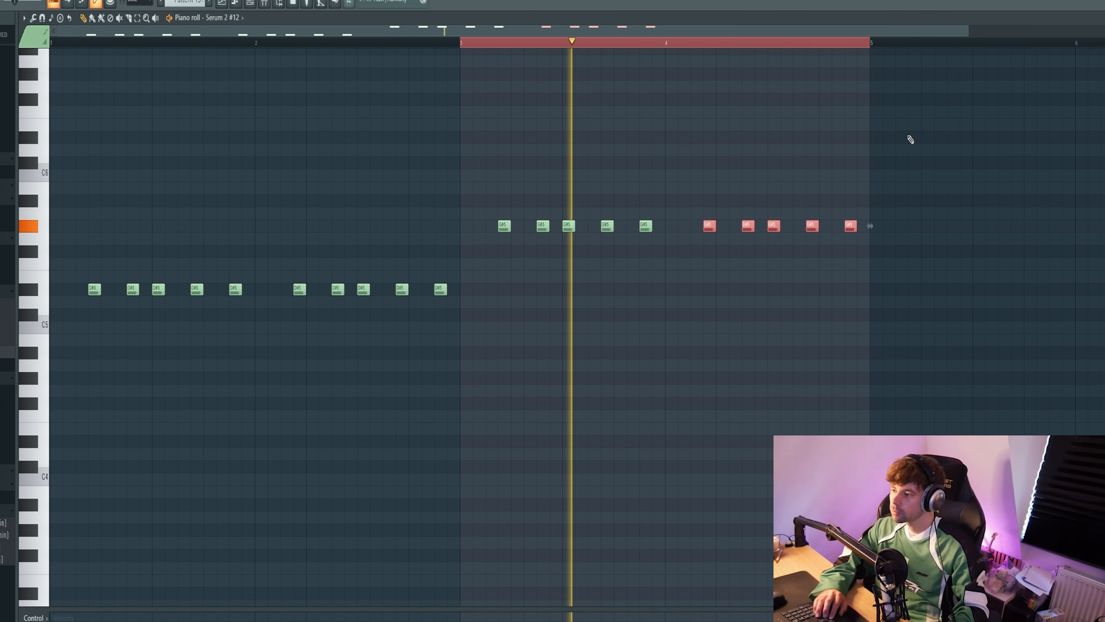
key(shift+Down)
key(shift+Down)
ctrl+click(746, 172)
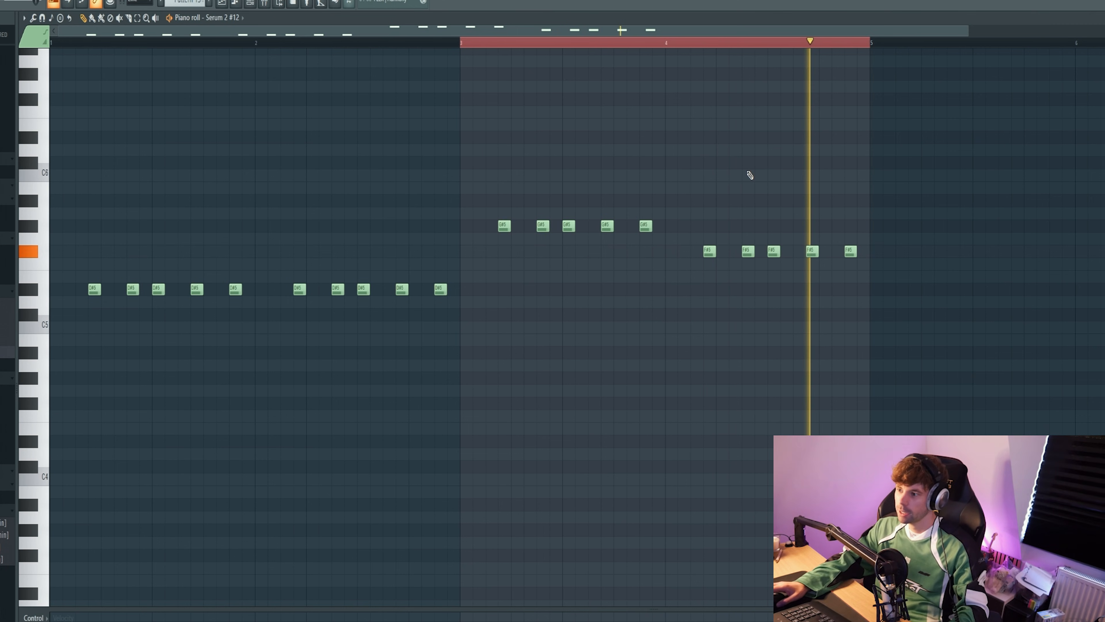
Step: Place Pattern 13 on Track 3 at bars 29 and 33 and play the section
key(F5)
scroll(377, 116, down, 3)
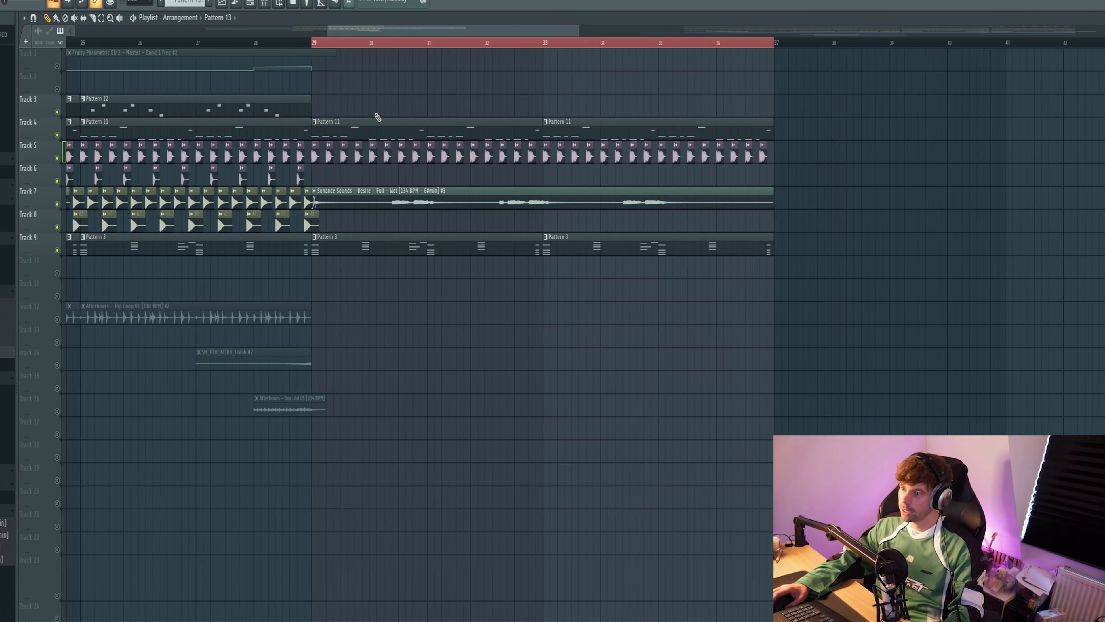
click(346, 110)
click(497, 111)
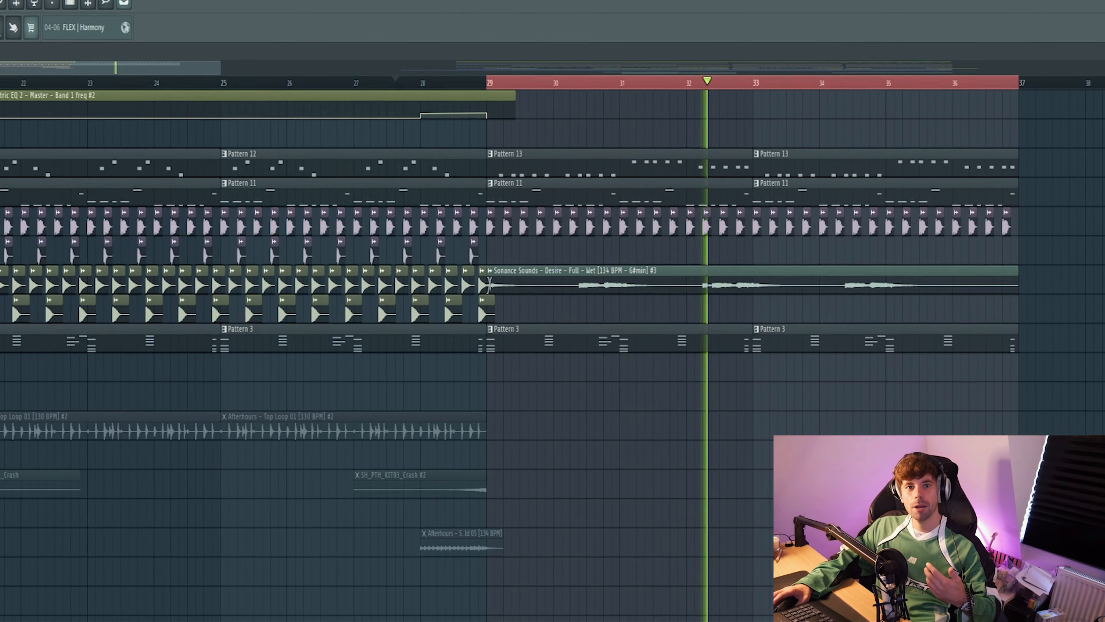
key(space)
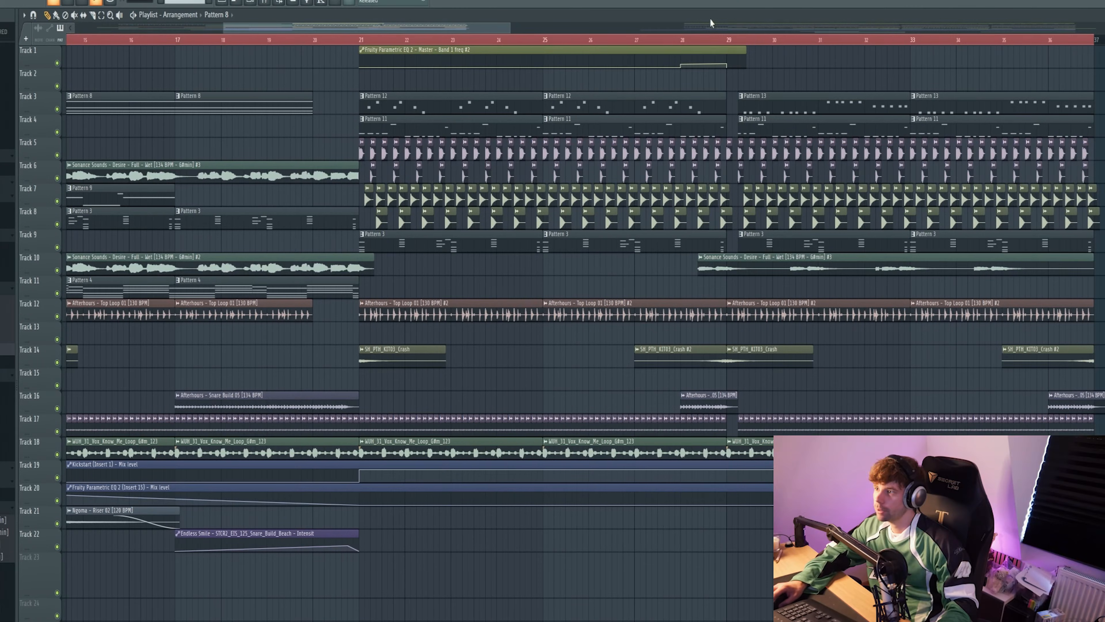
Step: Trim the start of the Track 12 Top Loop clip at bar 29 by about three quarters of a beat and play the transition
scroll(658, 228, up, 3)
scroll(658, 229, up, 2)
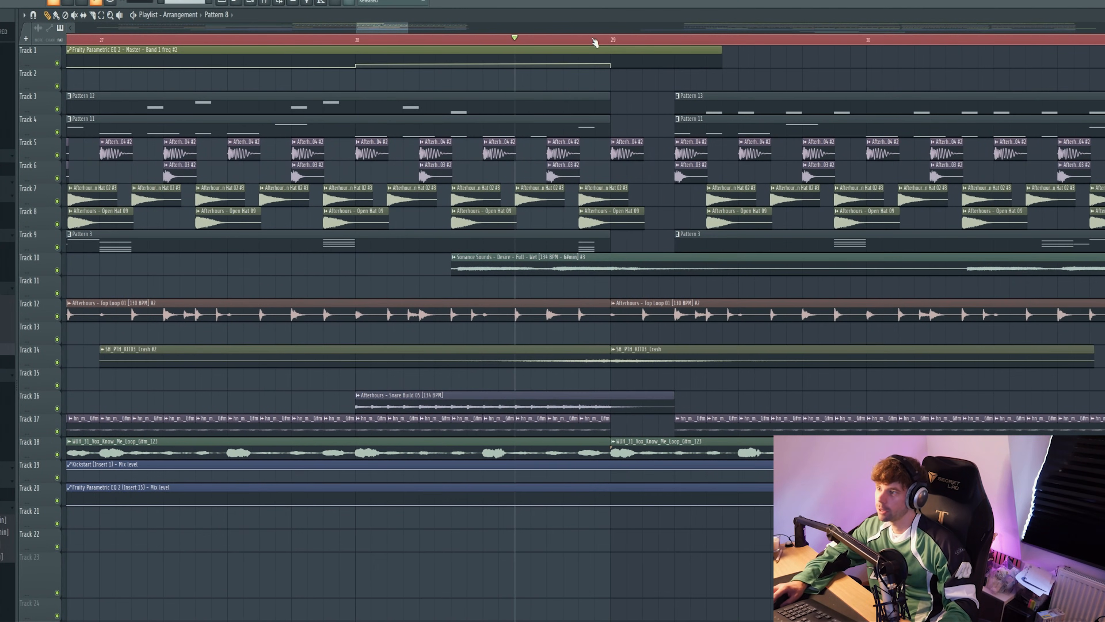
drag(612, 314, 660, 314)
key(space)
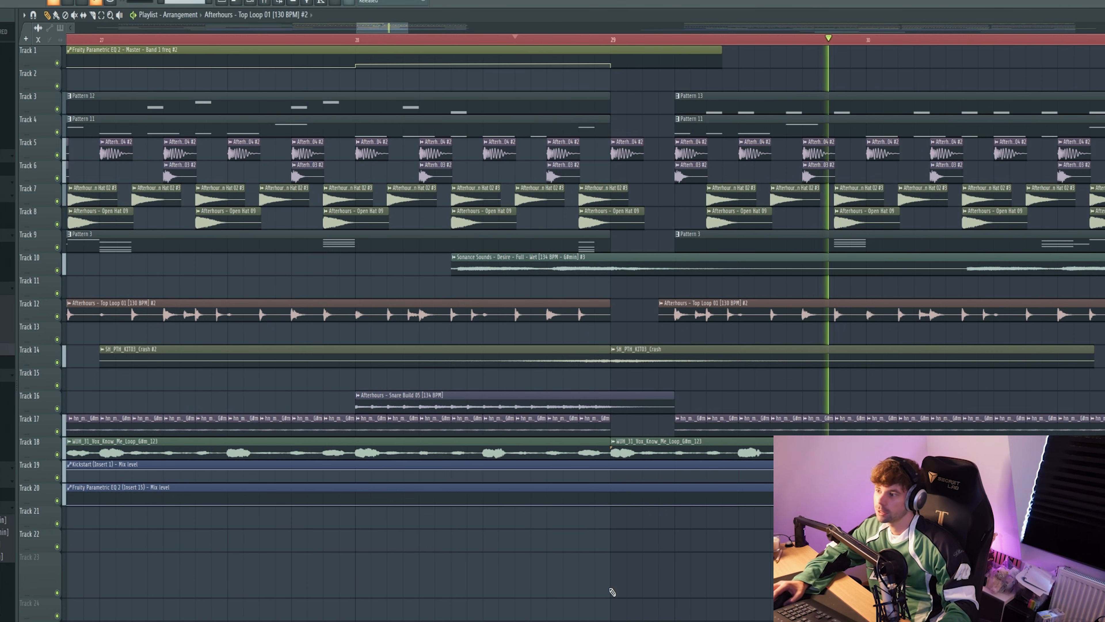
scroll(623, 545, down, 4)
key(space)
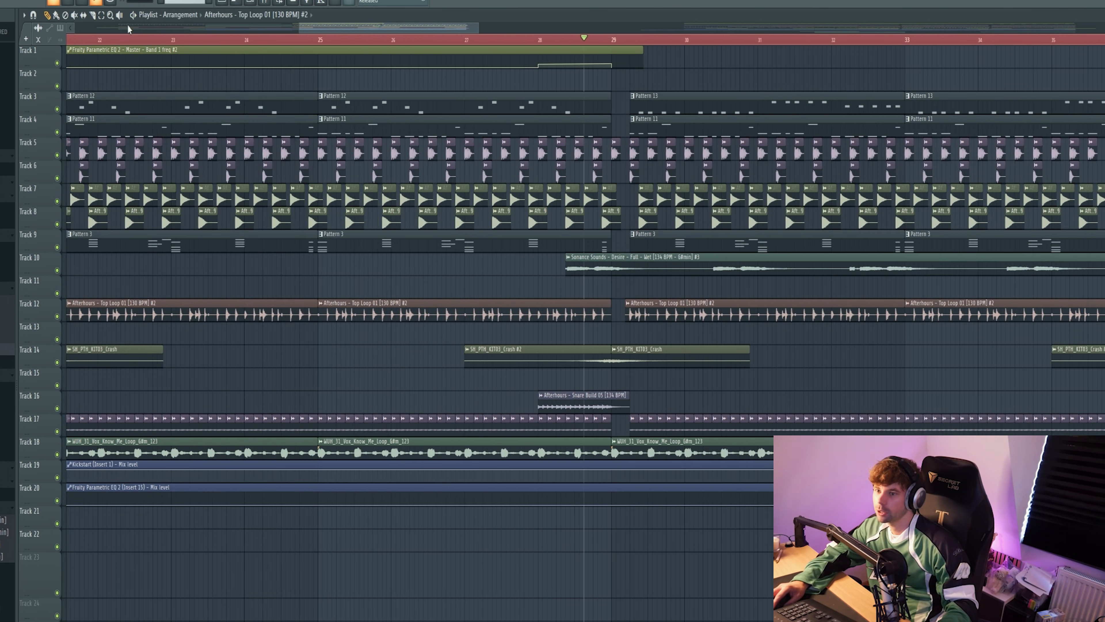
Step: Audition the WUH_31_Vox_Know_Me_Loop and hn_mus125_dubdisco2_G#m clips on their own around bar 29
click(119, 15)
right_click(621, 447)
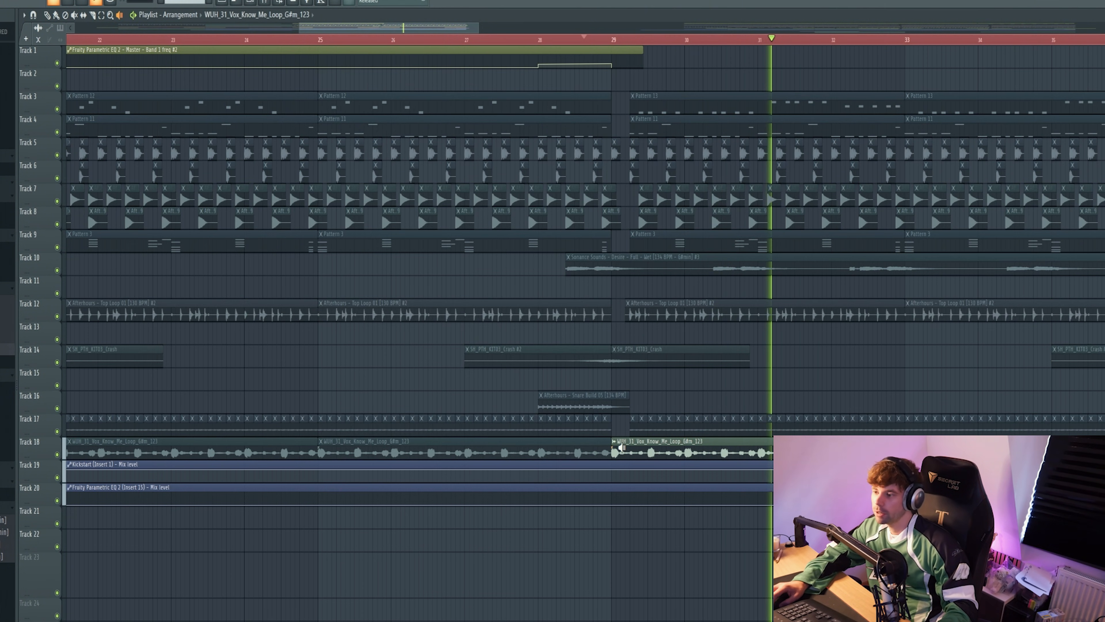
right_click(632, 430)
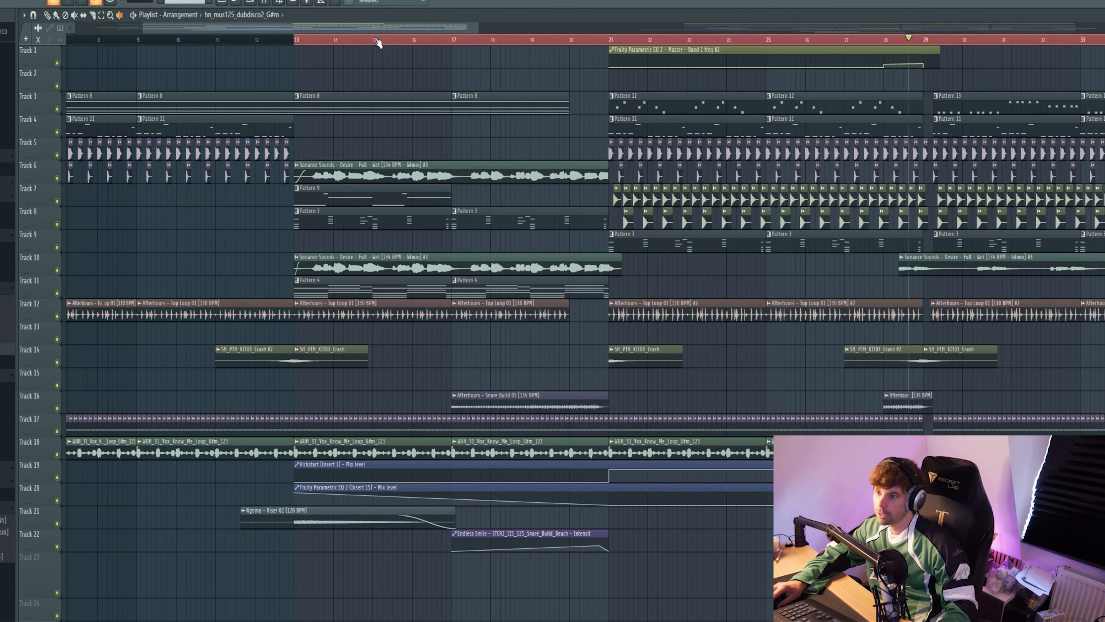
Step: Play the intro from just before bar 5 and audition the Afterhours kick and clap clips
scroll(378, 42, left, 6)
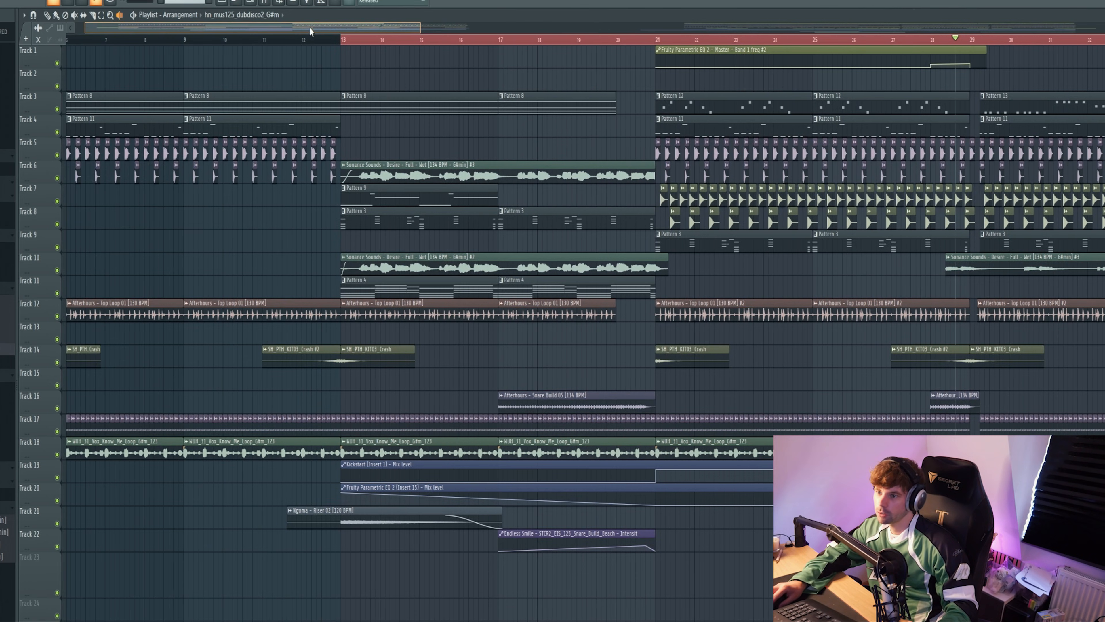
click(214, 40)
key(space)
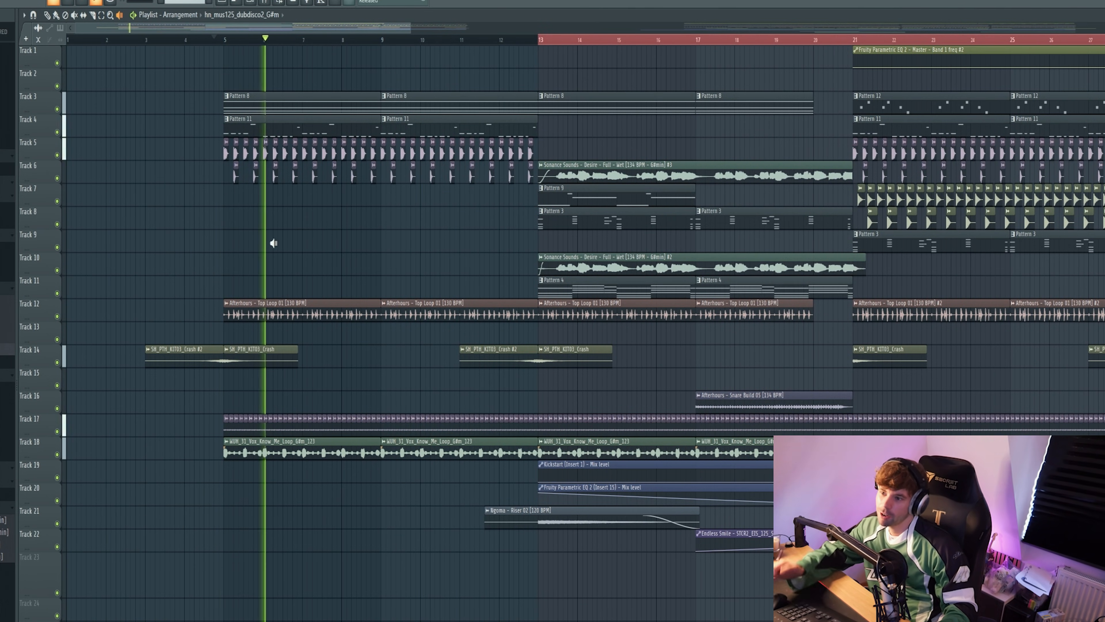
key(space)
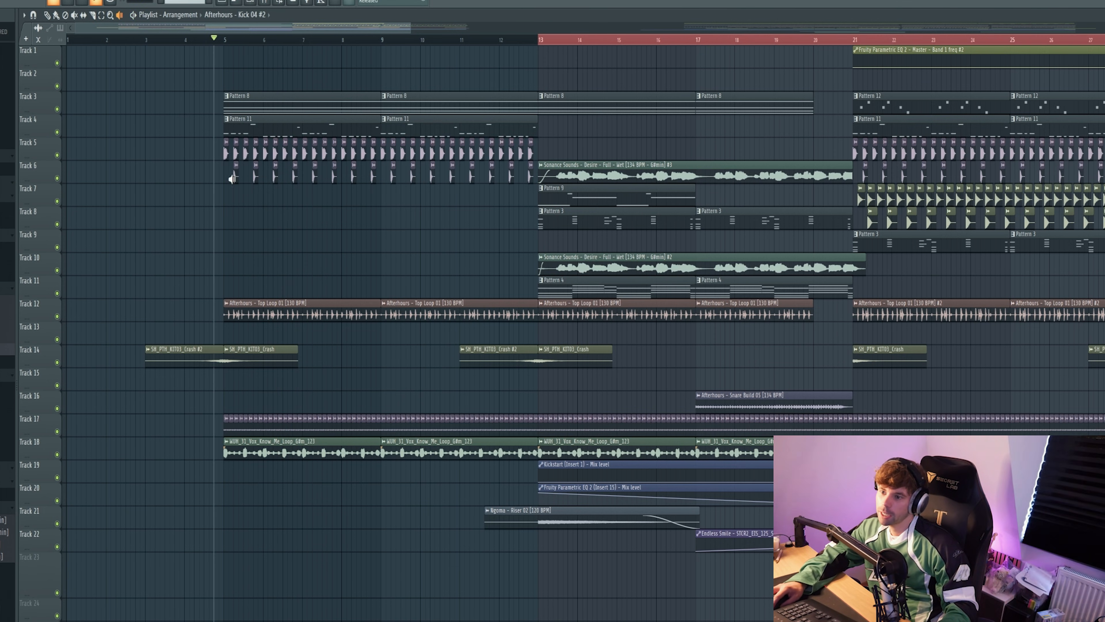
right_click(233, 176)
key(space)
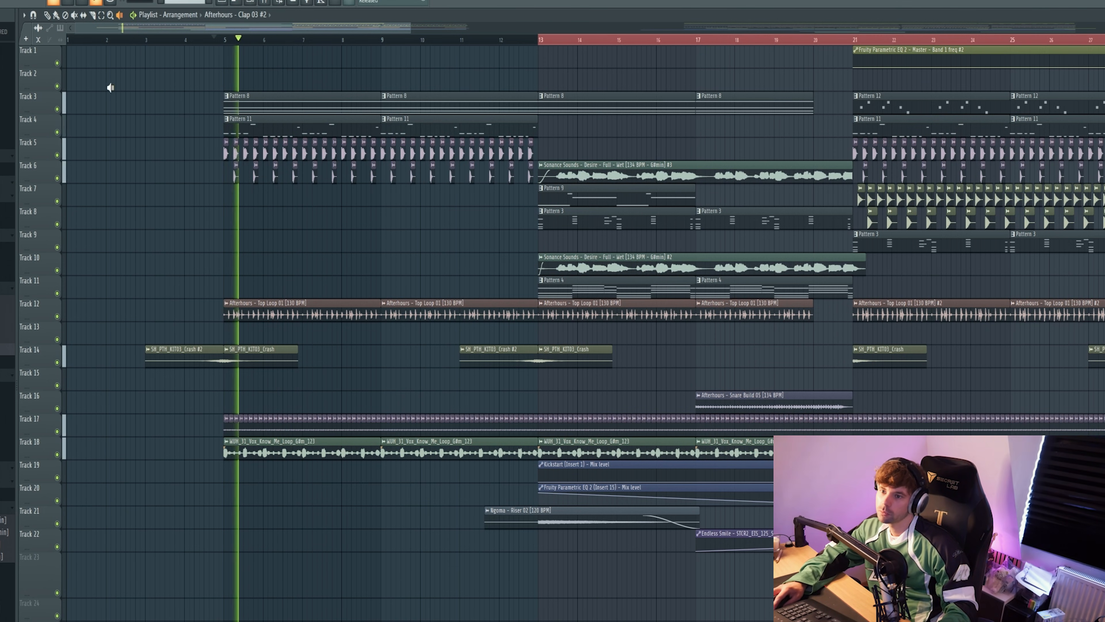
Step: Open Serum 2 #6 with the Chord - Noisy preset and play the Pattern 8 ambient chords through it
click(47, 16)
key(space)
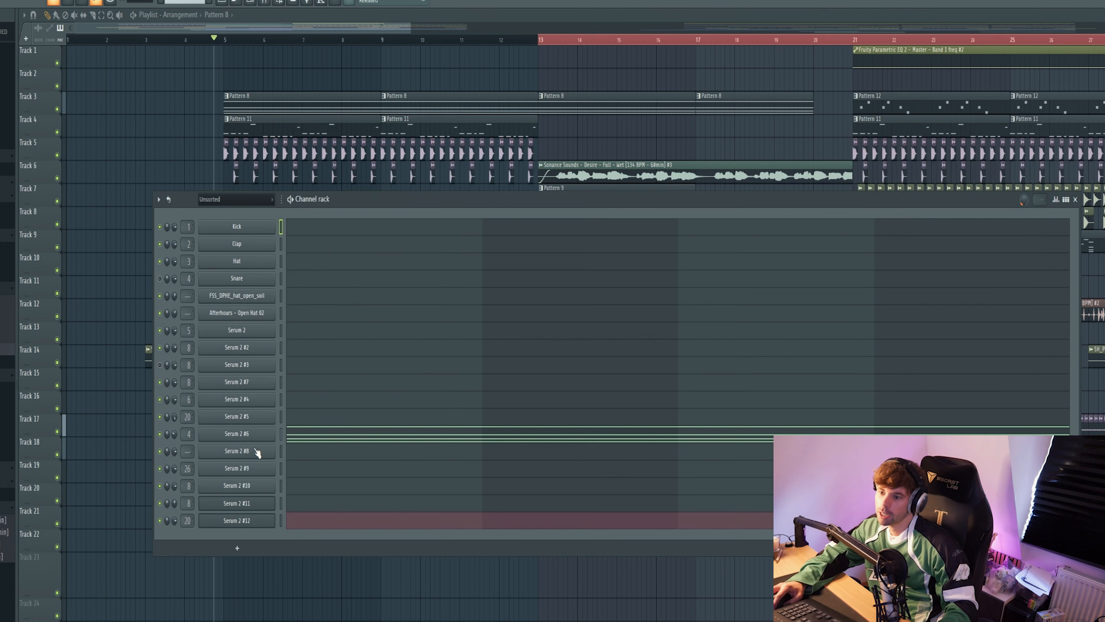
click(253, 435)
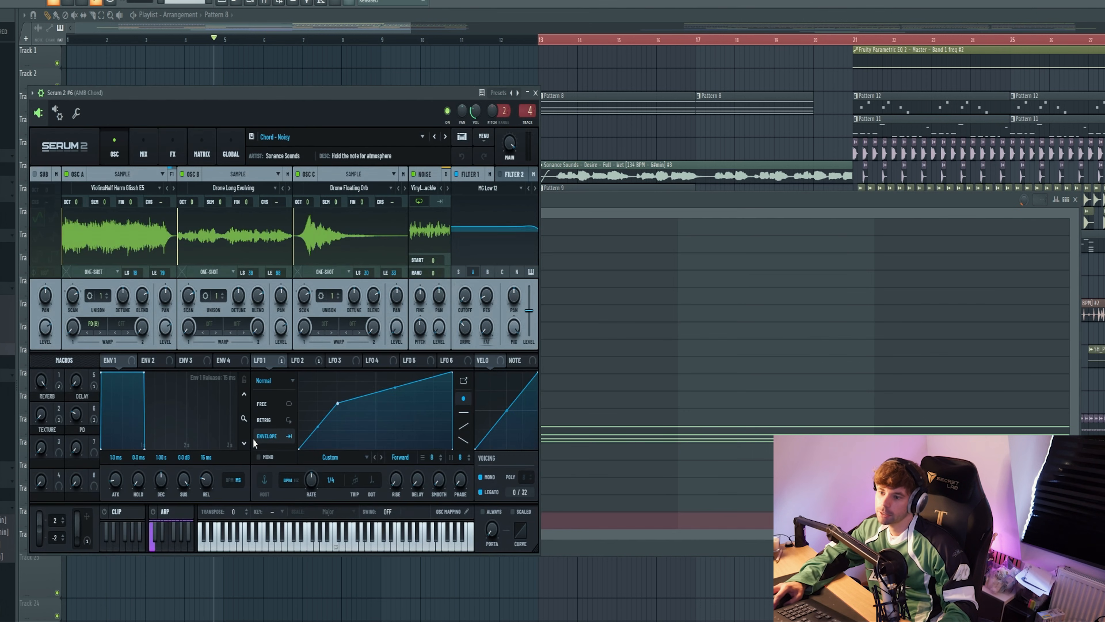
key(l)
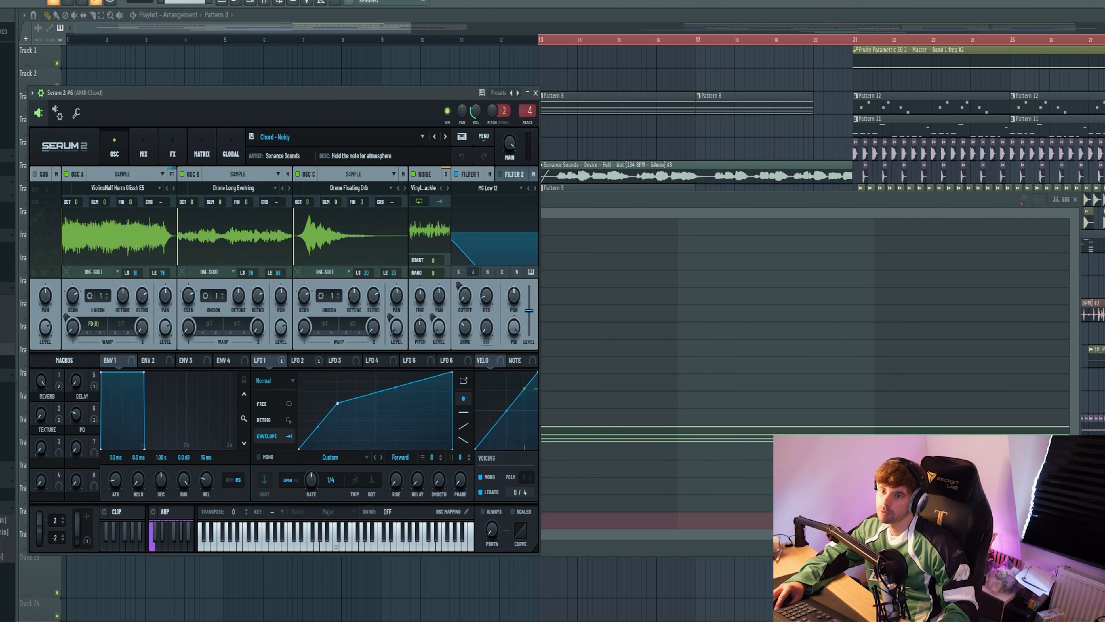
key(space)
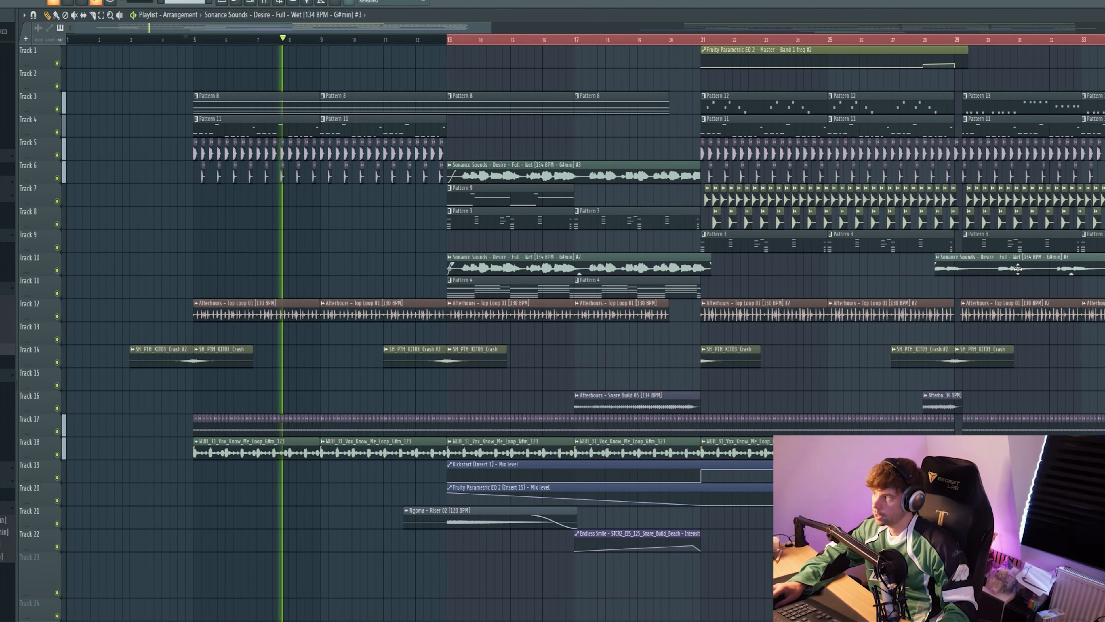
Step: Place a copy of the Desire vocal #3 clip on Track 9, starting about two beats before bar 5
click(1018, 268)
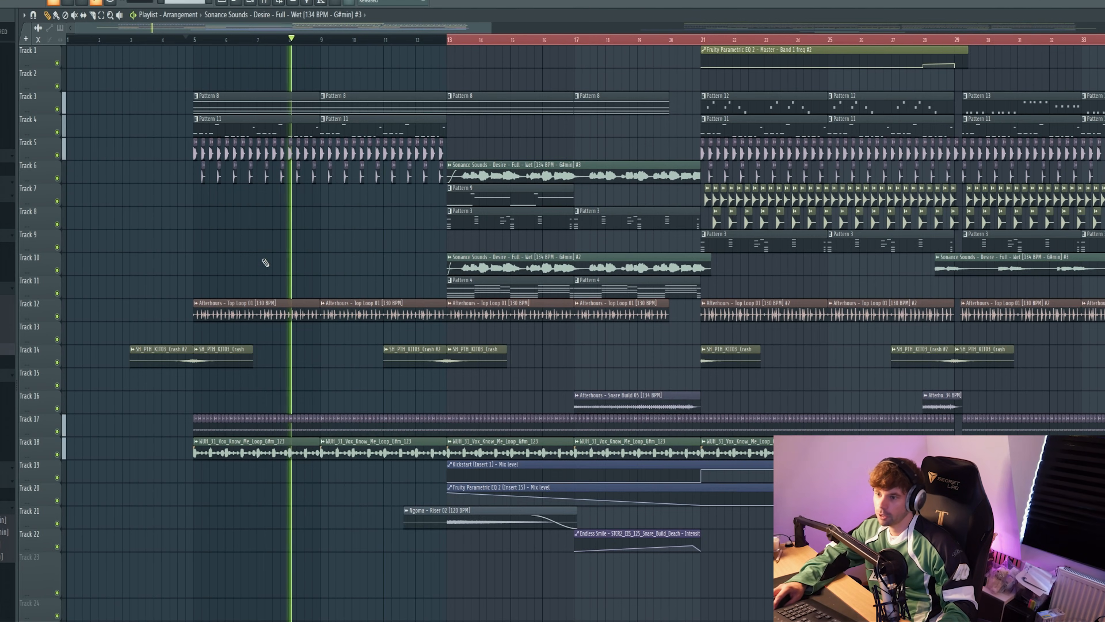
drag(217, 241, 181, 236)
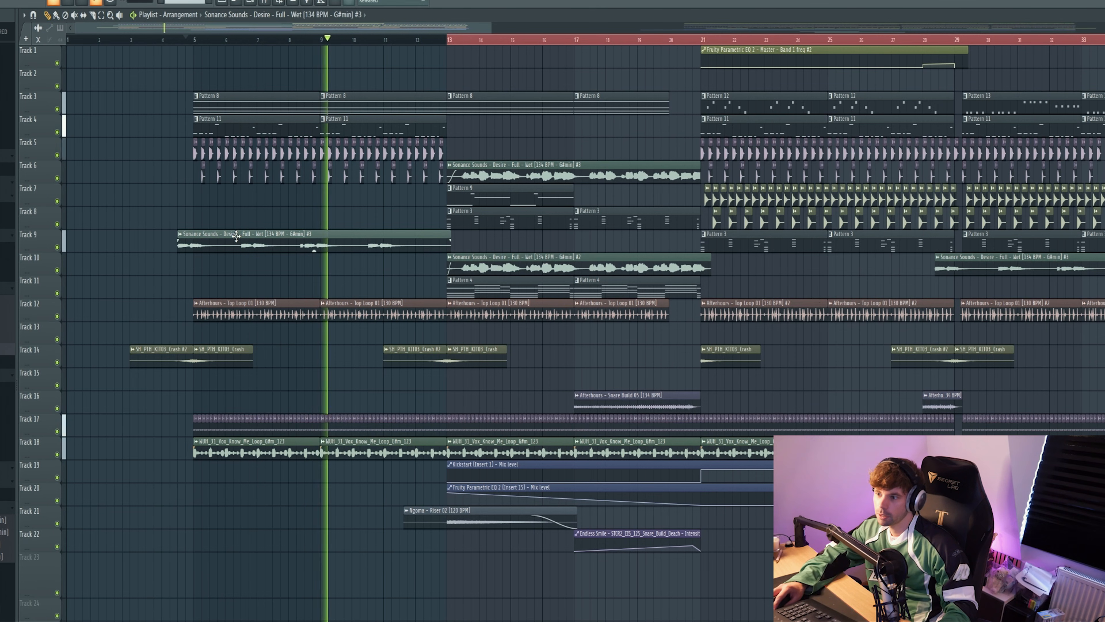
scroll(426, 240, up, 3)
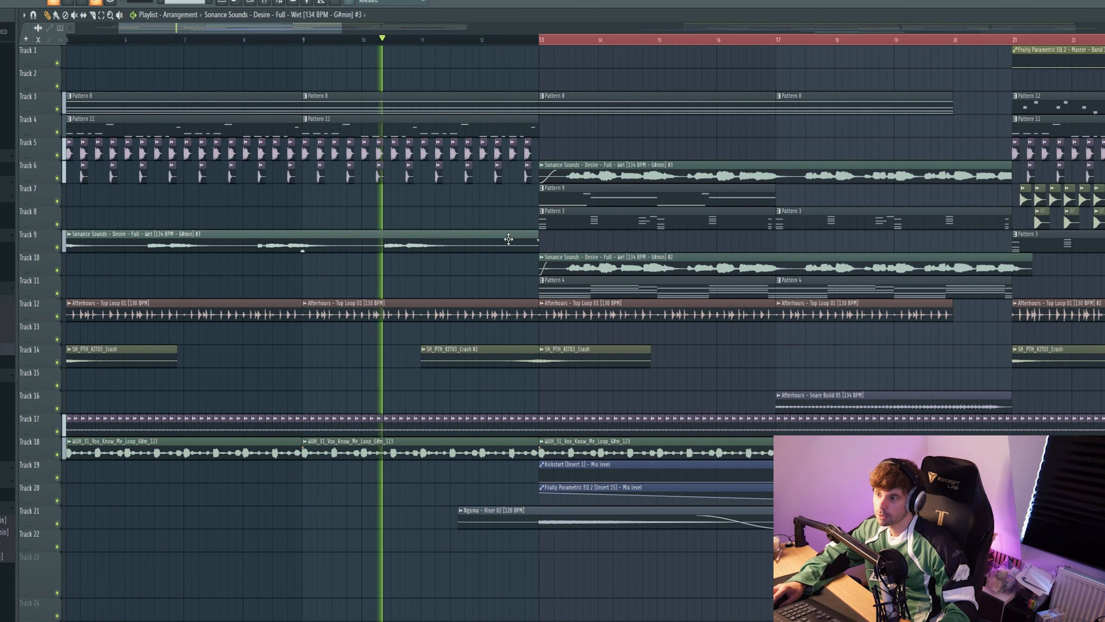
Step: Play the section from bar 13 up to bar 21, auditioning the Pattern 9, Afterhours Top Loop 01 and Snare Build 05 clips, and stop playback
scroll(502, 237, down, 3)
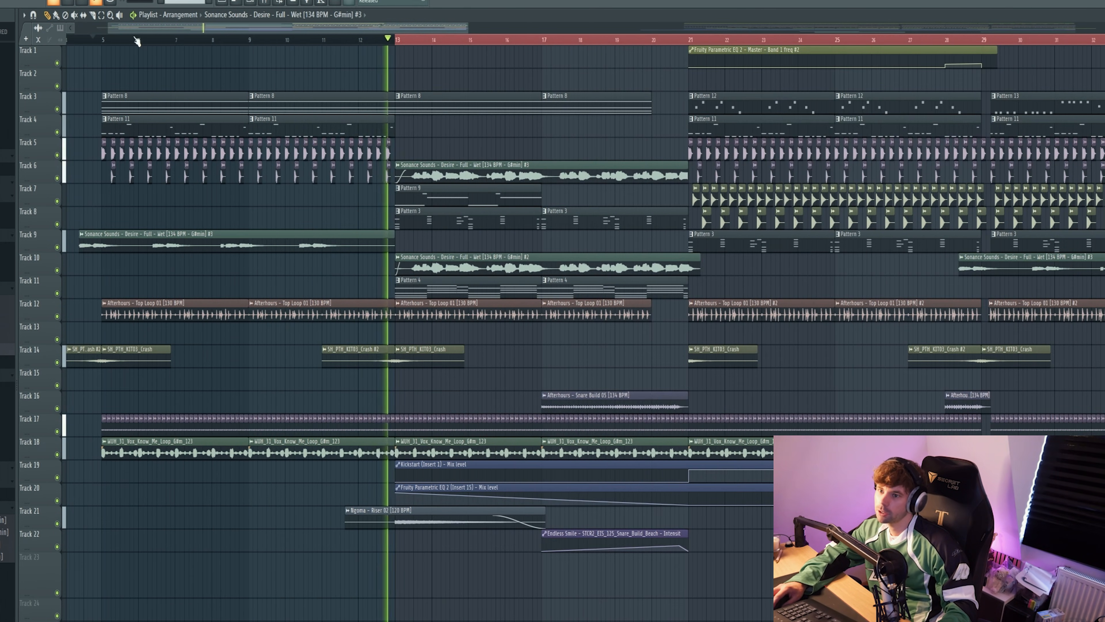
click(120, 16)
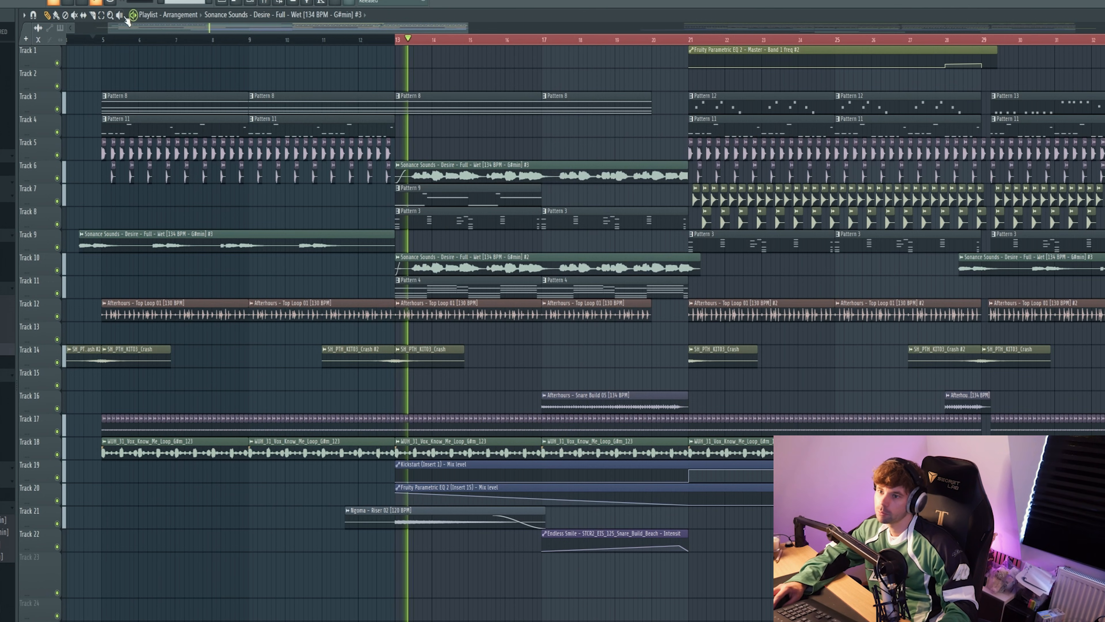
click(398, 198)
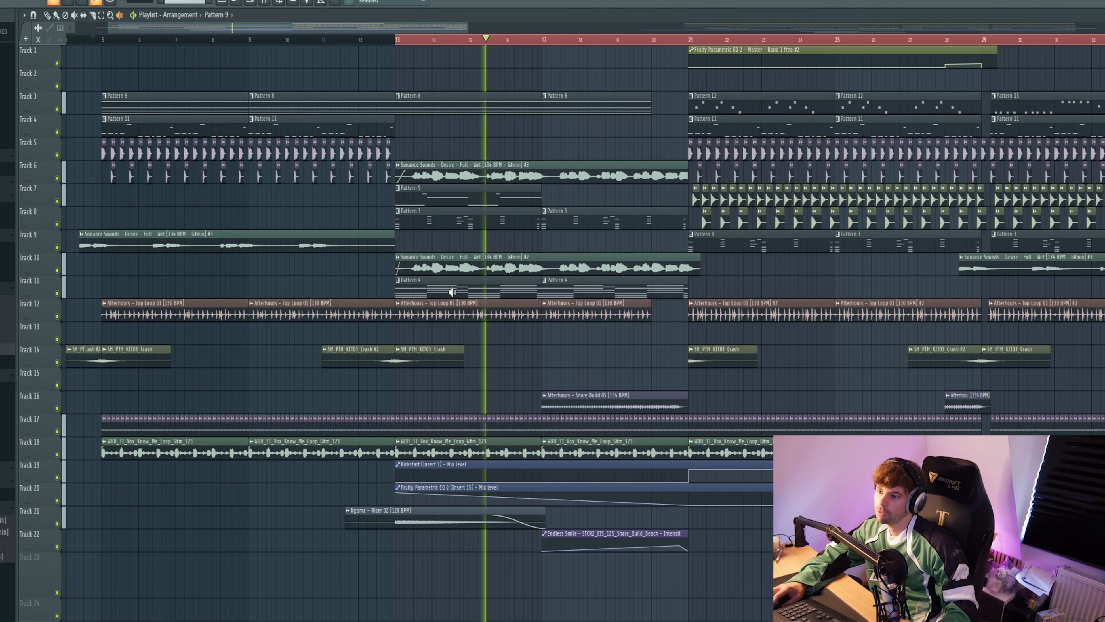
click(457, 314)
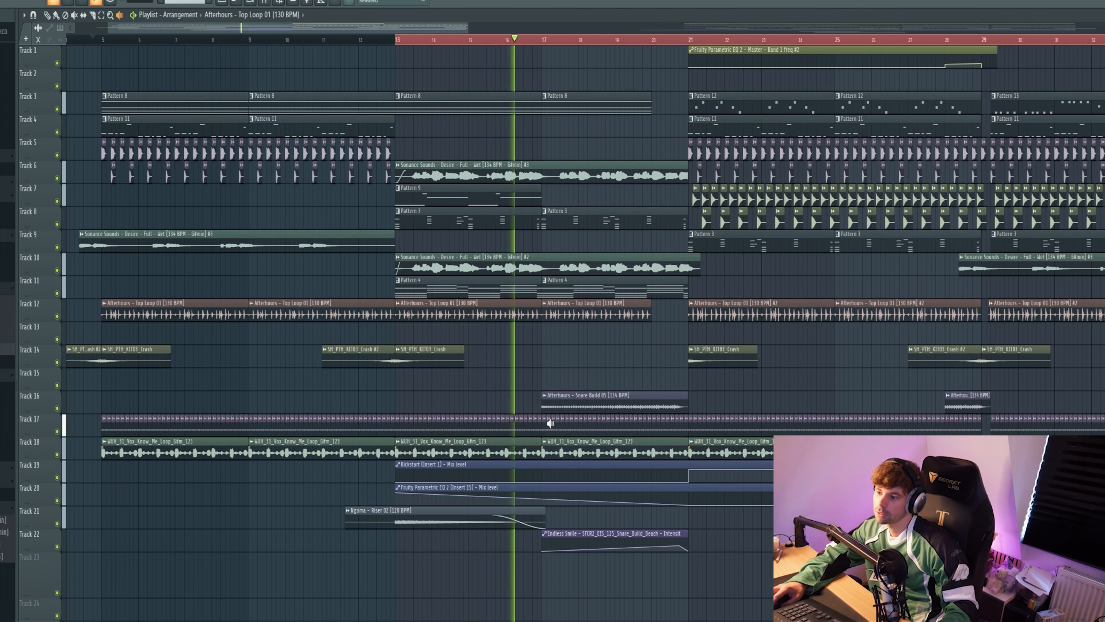
click(549, 407)
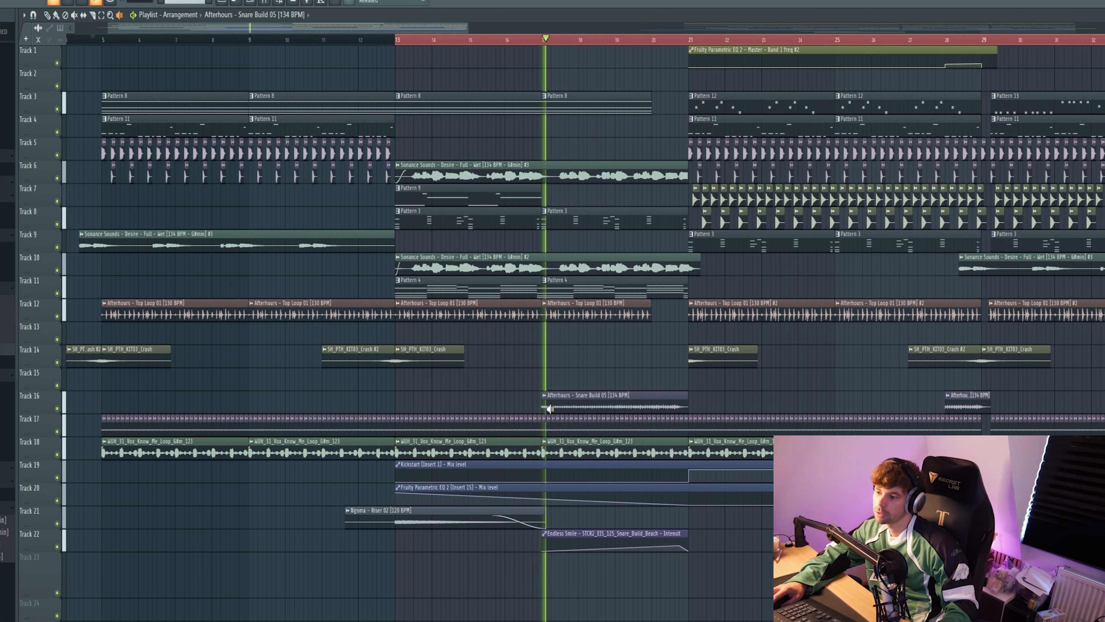
scroll(648, 517, down, 2)
scroll(649, 517, up, 2)
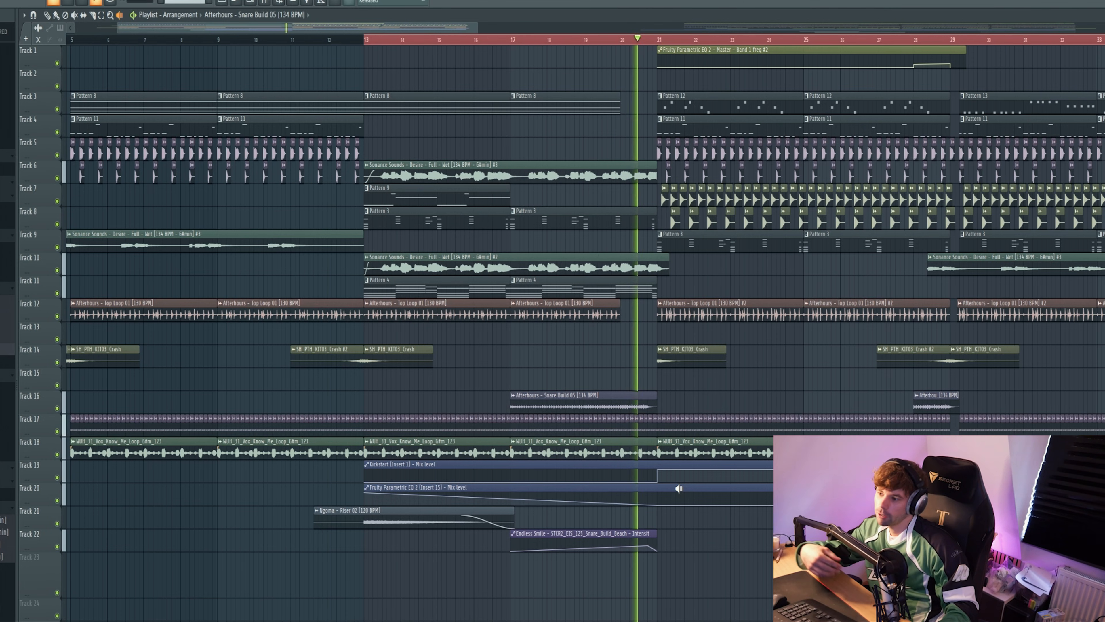
key(space)
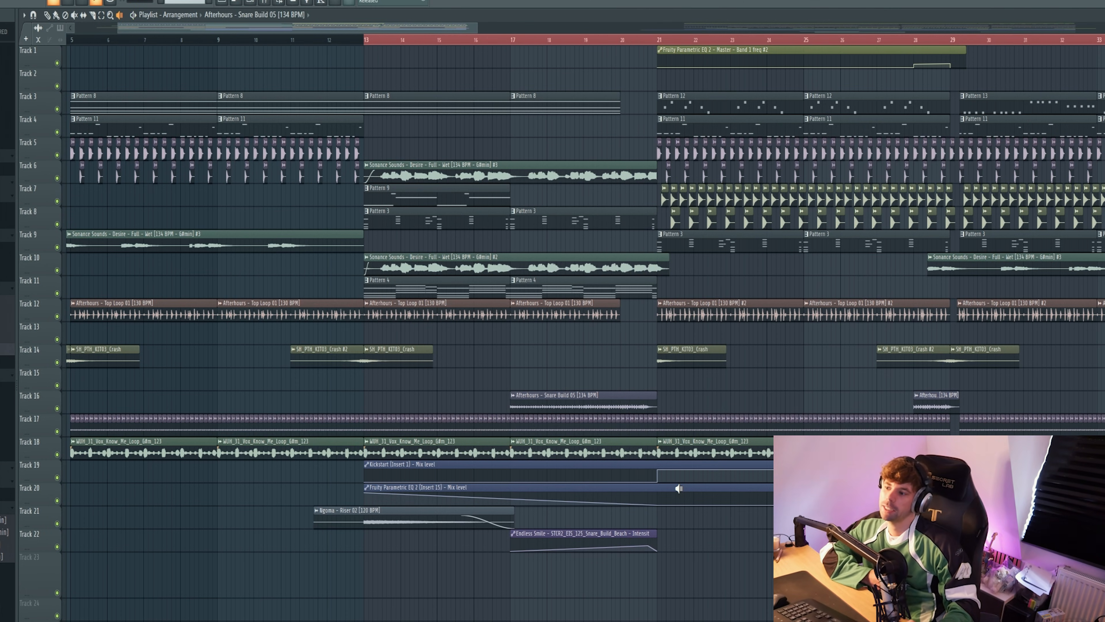